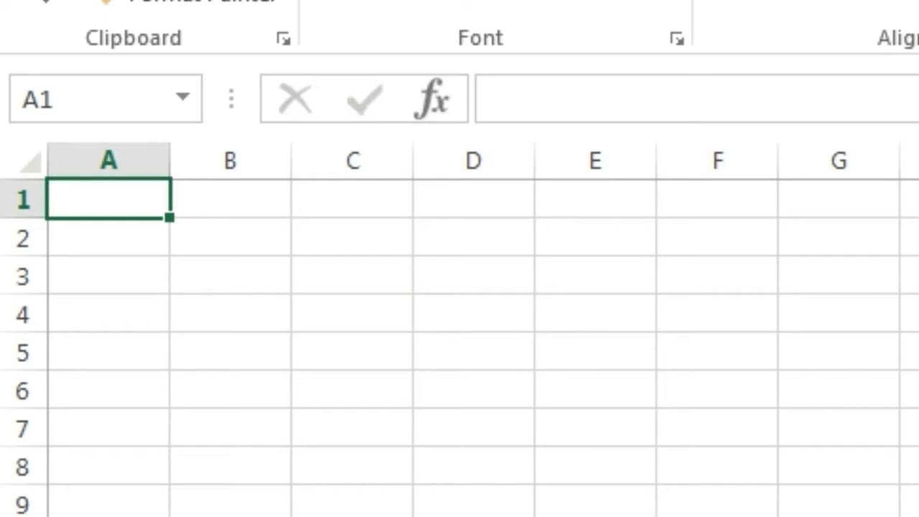
- Enter the column headers "Sr No" in A1 and "Name" in B1
key("Right")
key("Left")
type("Sr No")
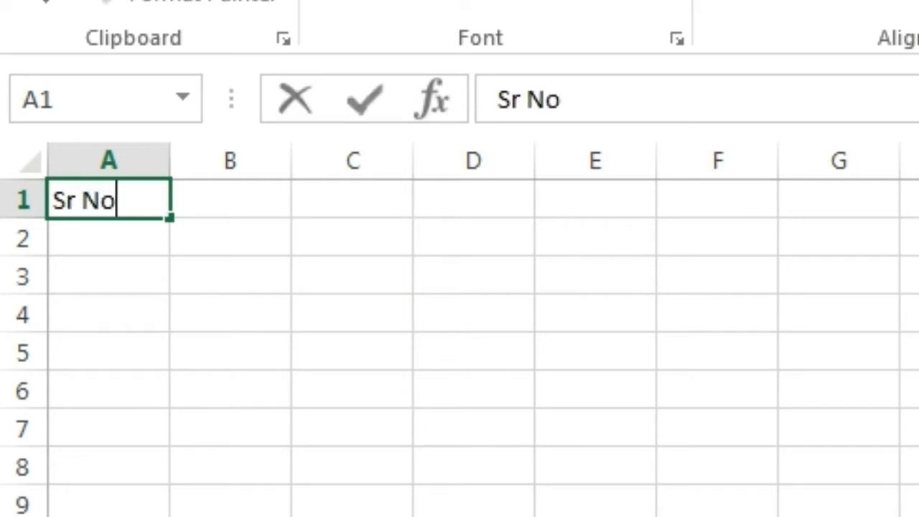
key("Tab")
type("name")
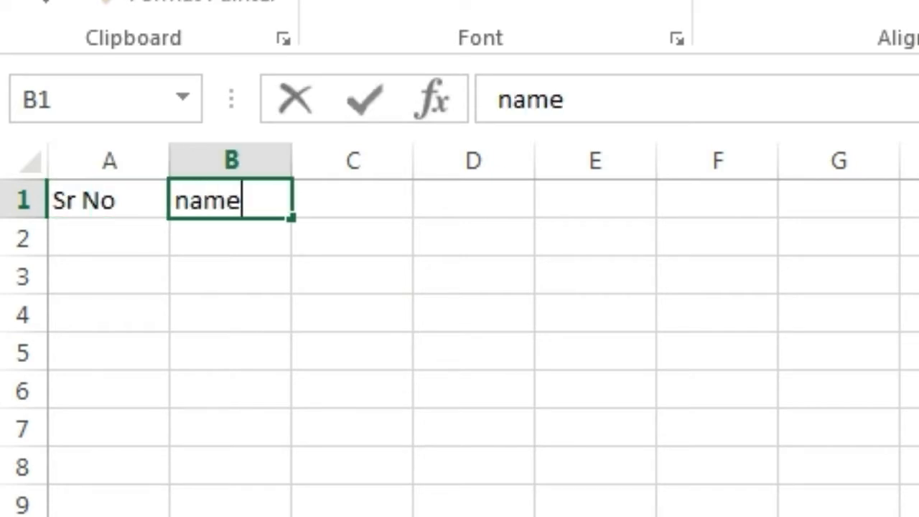
key("BackSpace")
key("BackSpace")
key("BackSpace")
key("BackSpace")
type("Nm")
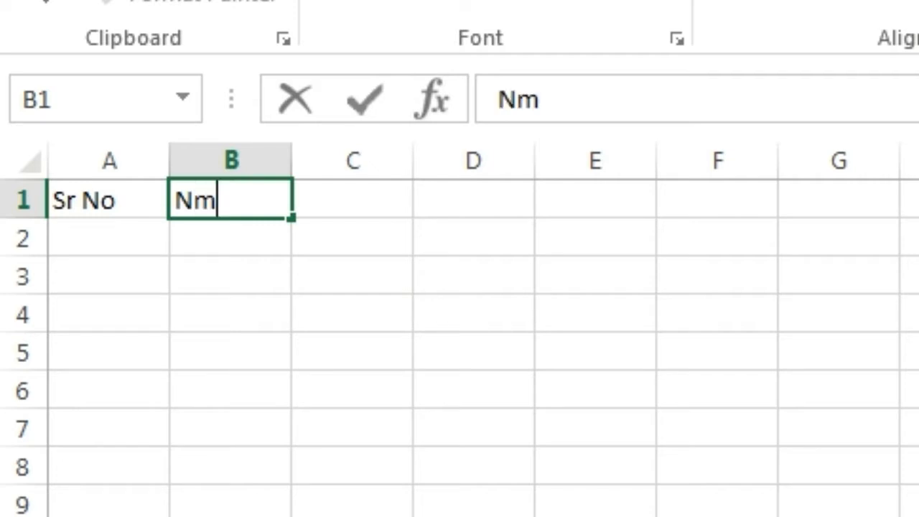
key("BackSpace")
type("ame")
key("Tab")
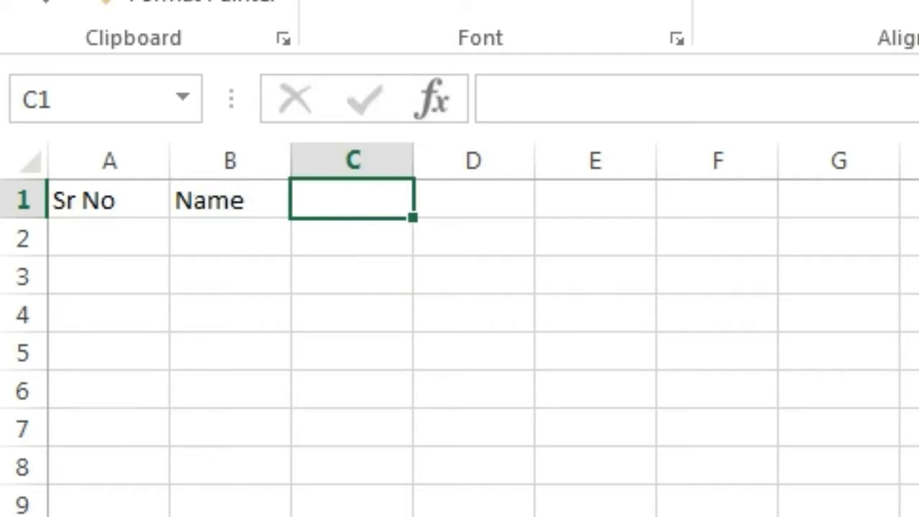
- Add the column headers "Address" in C1 and "Date of Birth" in D1
type("Address")
key("Tab")
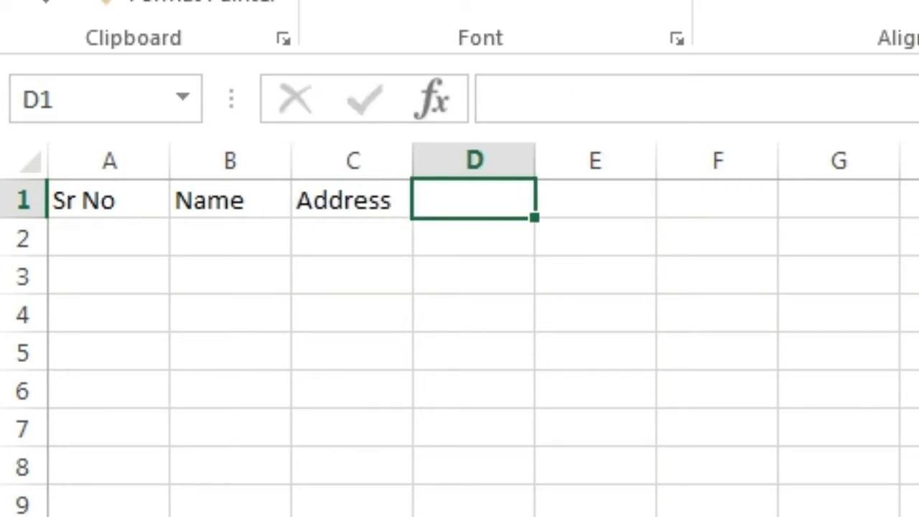
type("D")
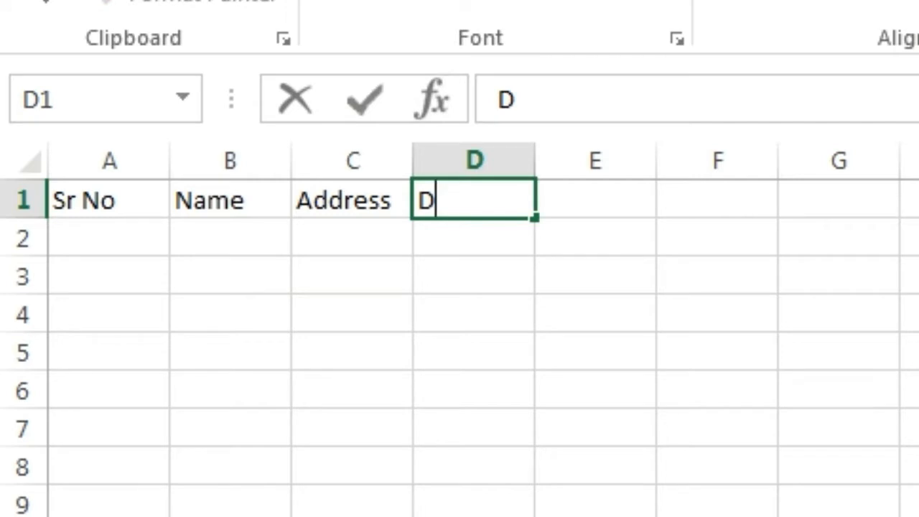
key("BackSpace")
type("Date")
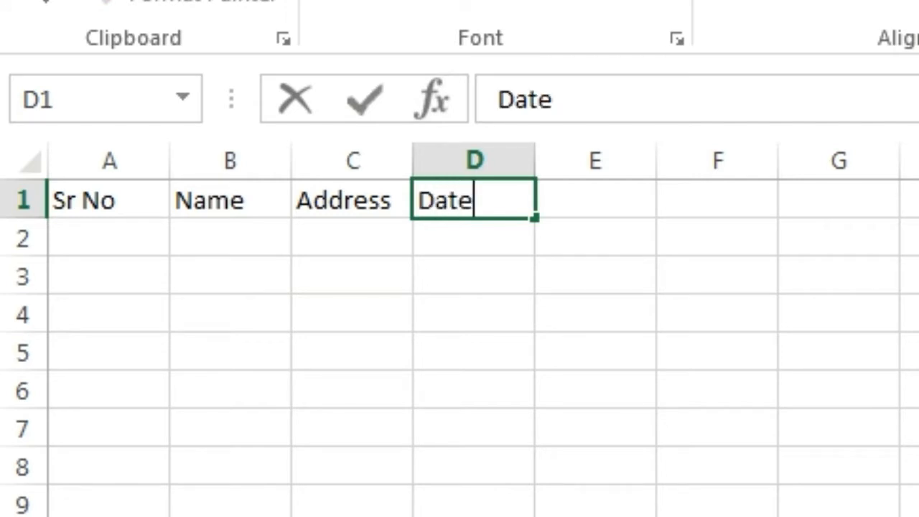
type(" of Bird")
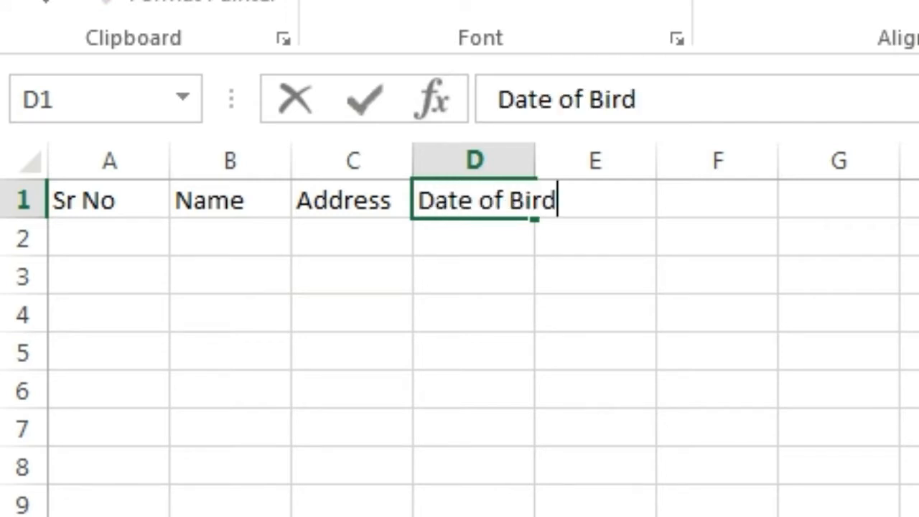
key("BackSpace")
type("th")
key("Tab")
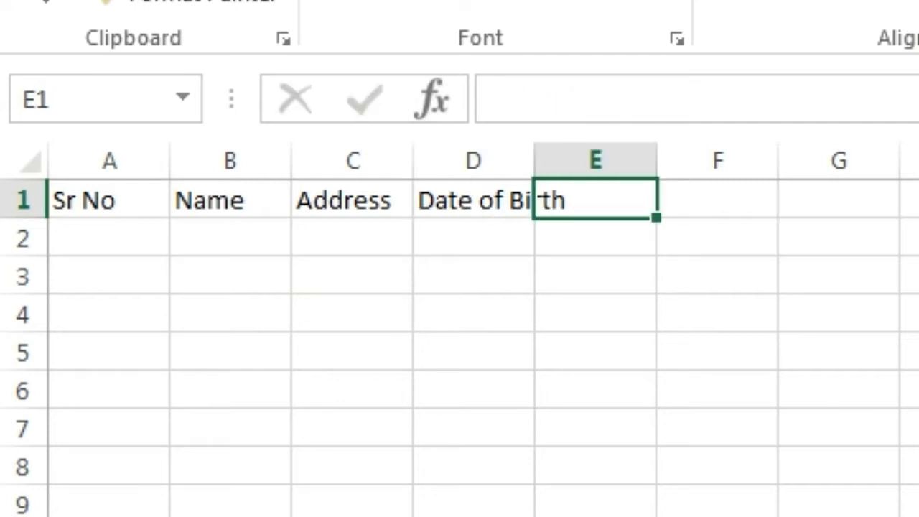
- Add the column header "State" in cell E1
type("C")
key("BackSpace")
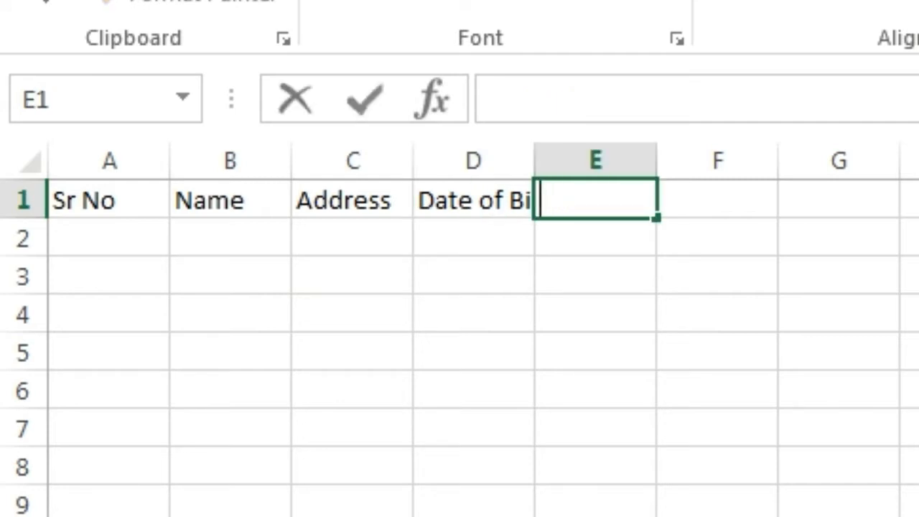
type("Sate")
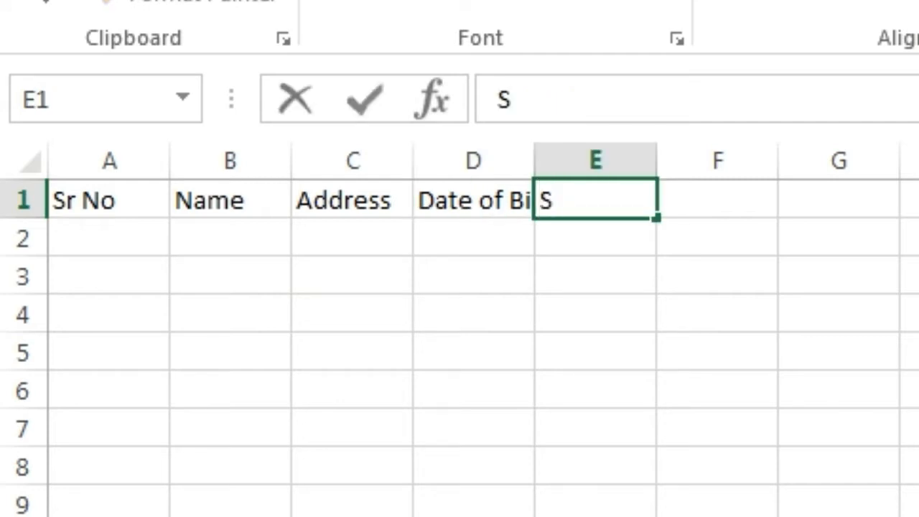
key("BackSpace")
key("BackSpace")
key("BackSpace")
type("tate")
key("Tab")
key("Tab")
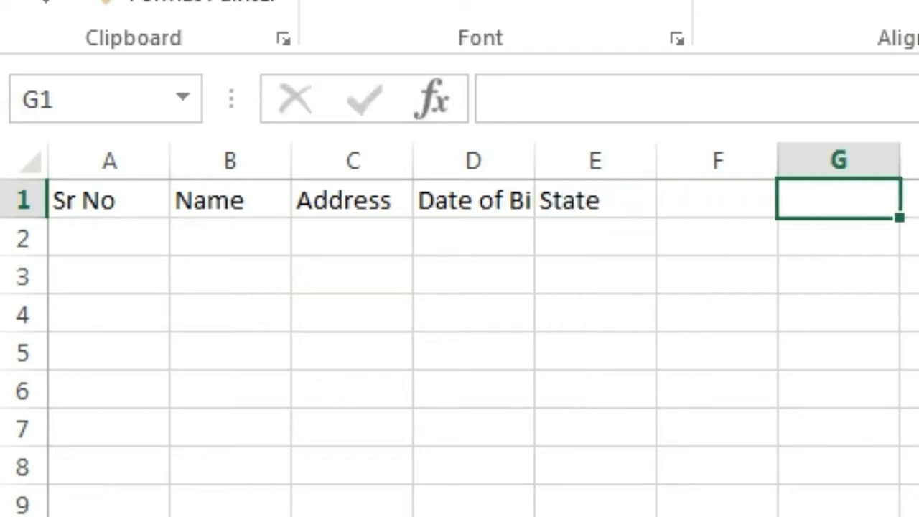
key("Left")
key("Left")
key("Left")
key("Left")
key("Left")
key("Left")
key("Right")
key("Right")
key("Right")
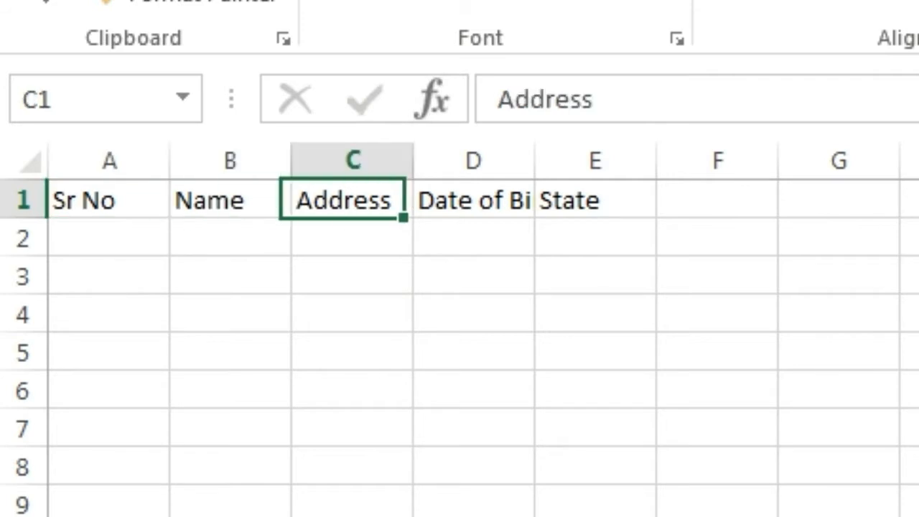
key("Left")
key("Left")
key("Left")
- Start the first record with serial number 1 in A2 and the person's name in B2
key("Down")
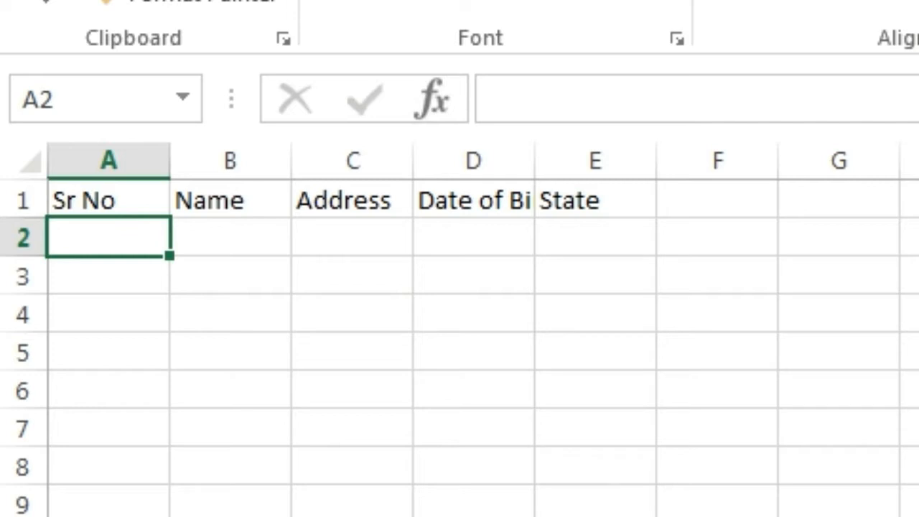
type("1")
key("Return")
left_click(108, 237)
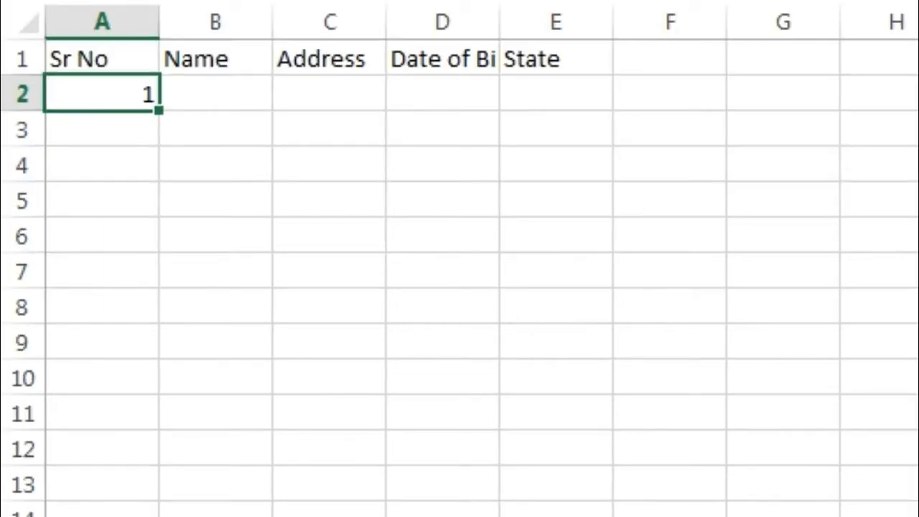
left_click(215, 93)
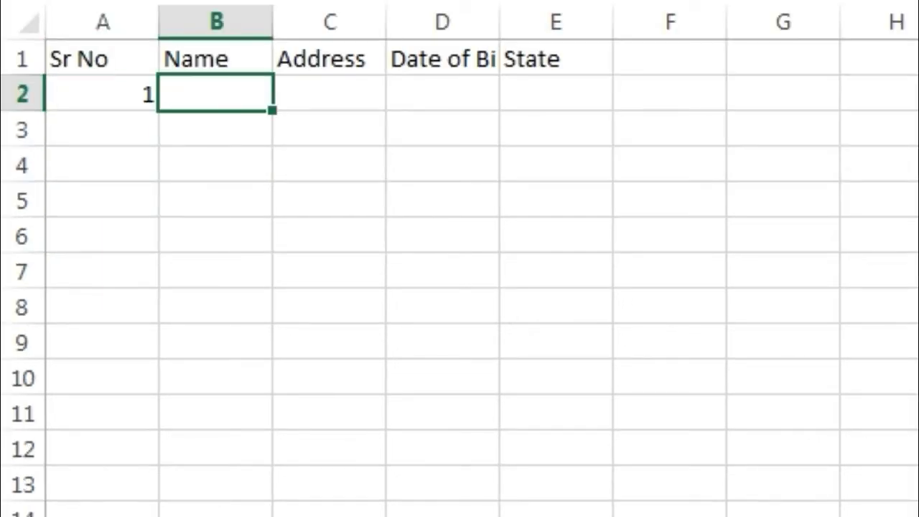
type("dinesh")
key("Tab")
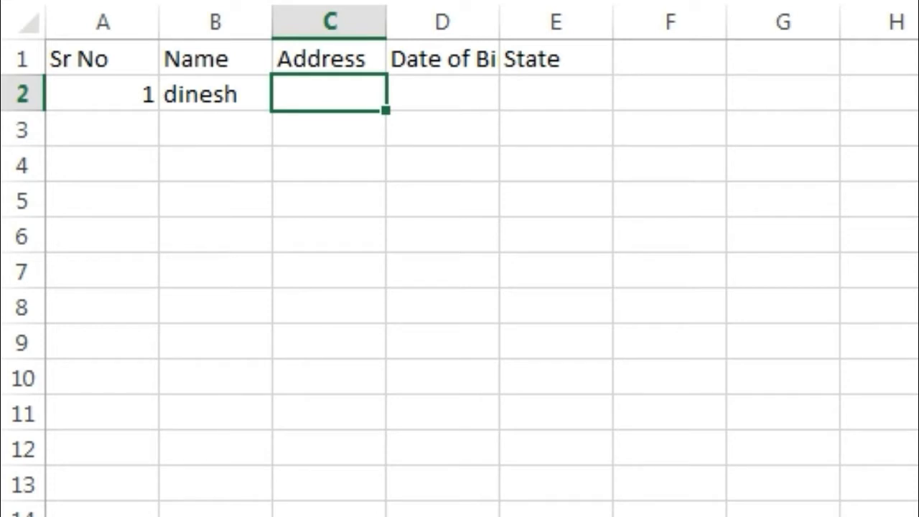
type("lajfl kl")
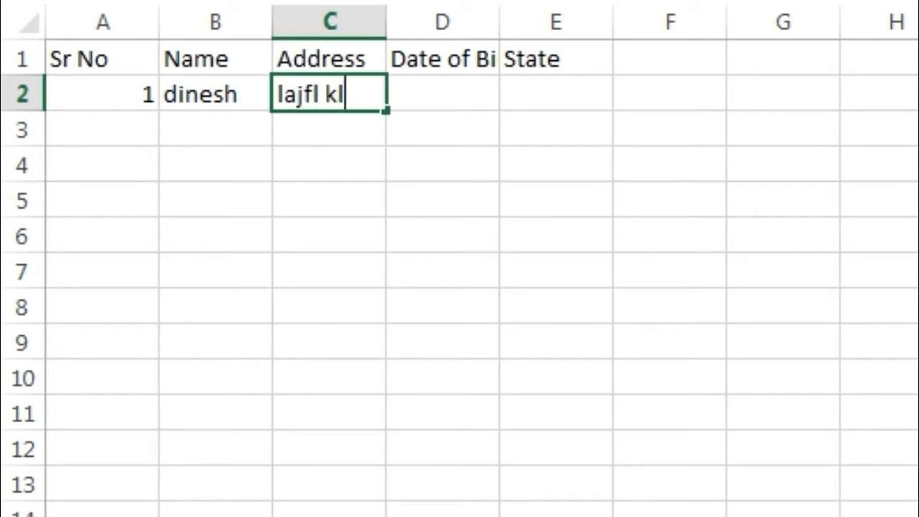
key("BackSpace")
key("BackSpace")
key("BackSpace")
key("BackSpace")
key("BackSpace")
key("BackSpace")
key("BackSpace")
key("BackSpace")
type("D")
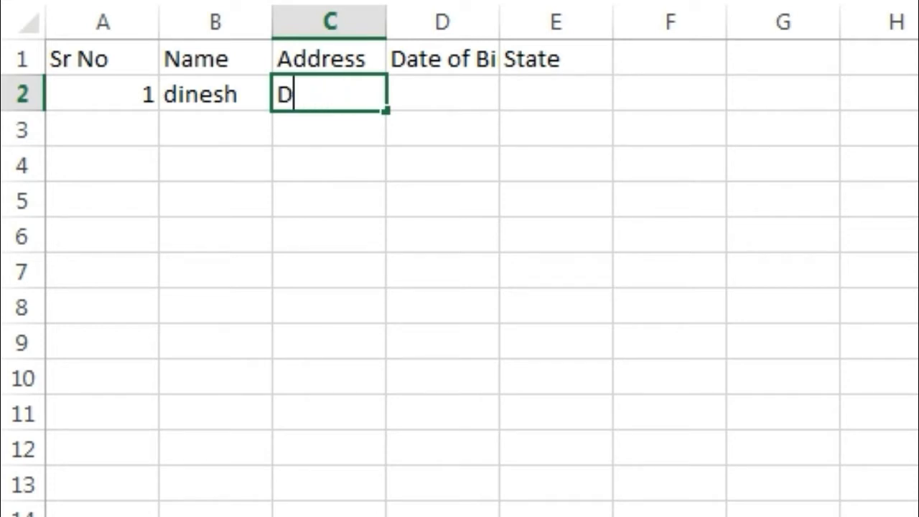
type("ilhi")
key("BackSpace")
key("BackSpace")
key("BackSpace")
key("BackSpace")
key("BackSpace")
- Fill in the person's address in C2 and their date of birth in D2
type("Chand")
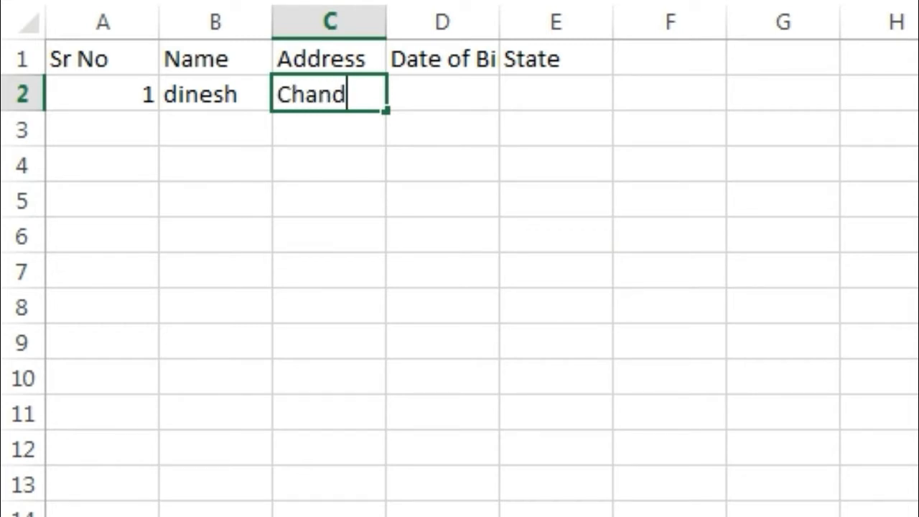
type("ni Chowk")
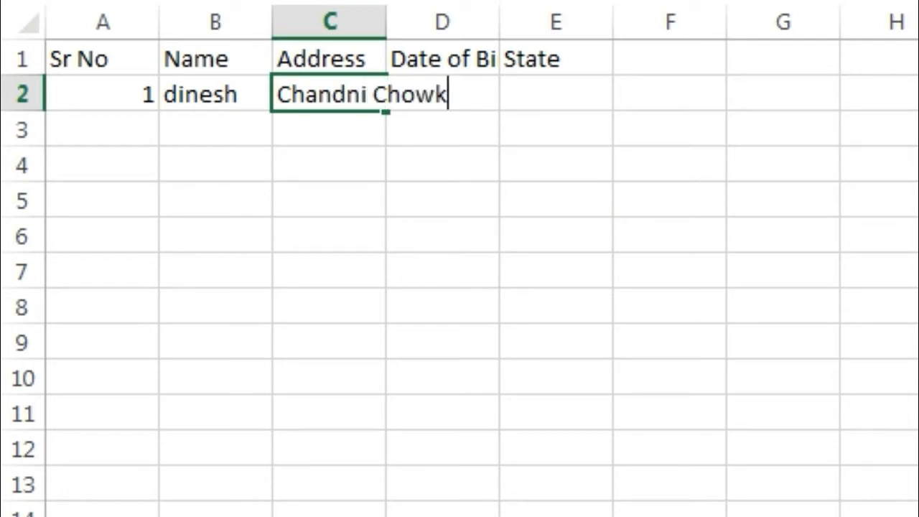
key("Tab")
type("11")
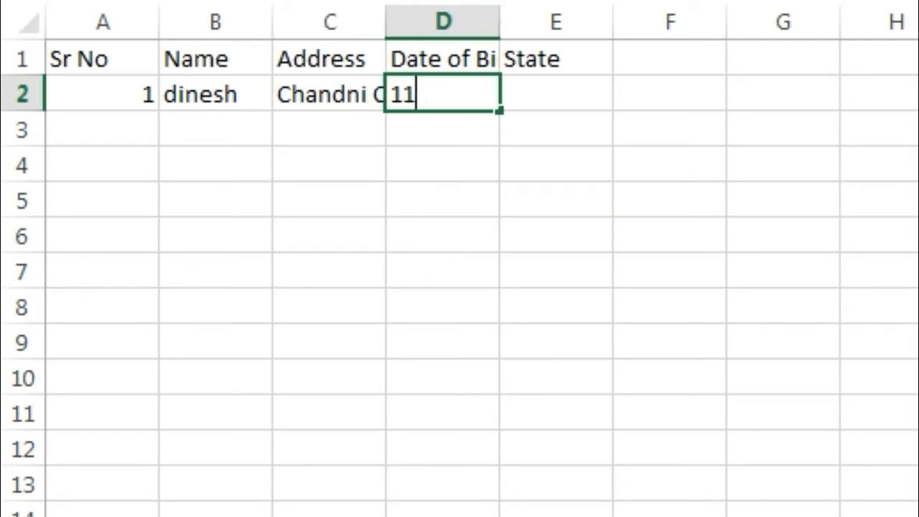
type("-05-1991")
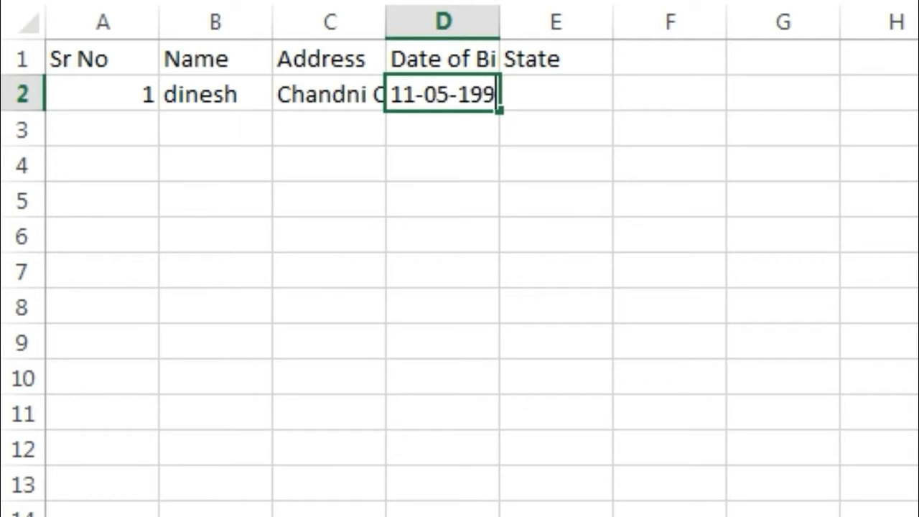
key("Tab")
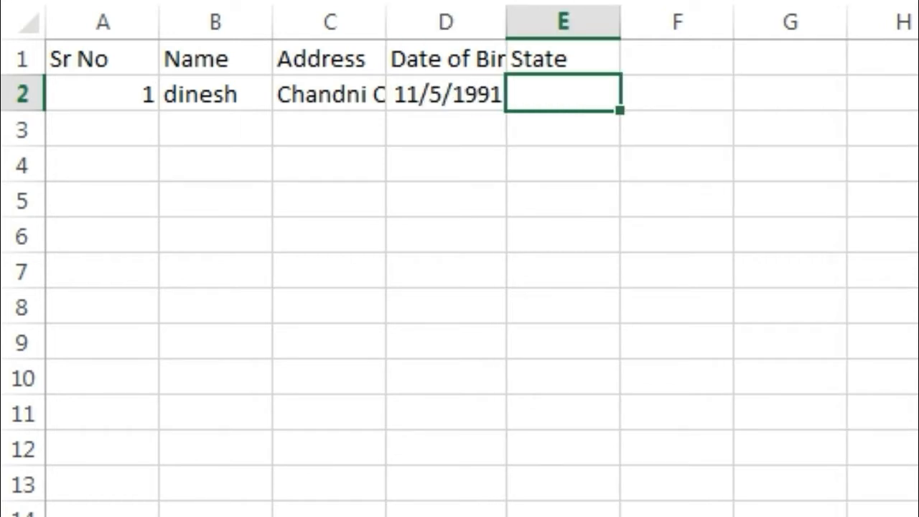
- Complete the first record by entering "Delhi" as the state in E2
type("Delhi")
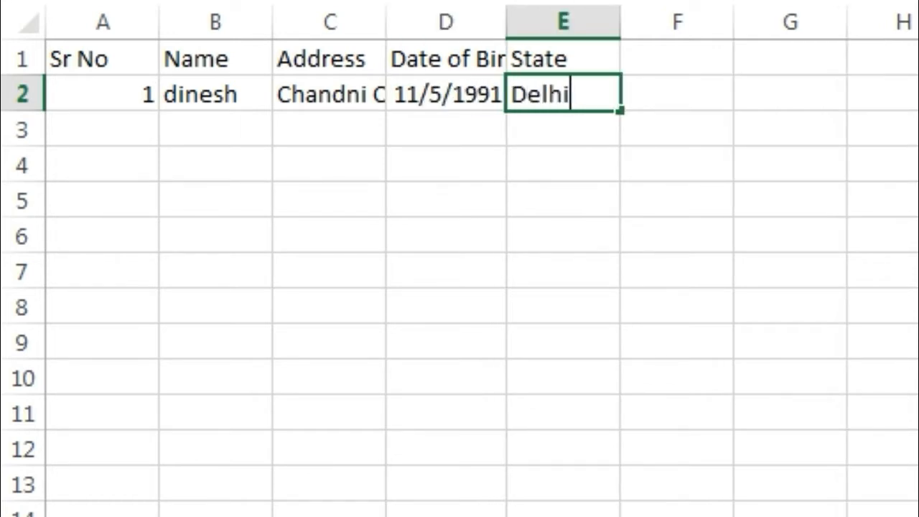
key("Return")
key("Left")
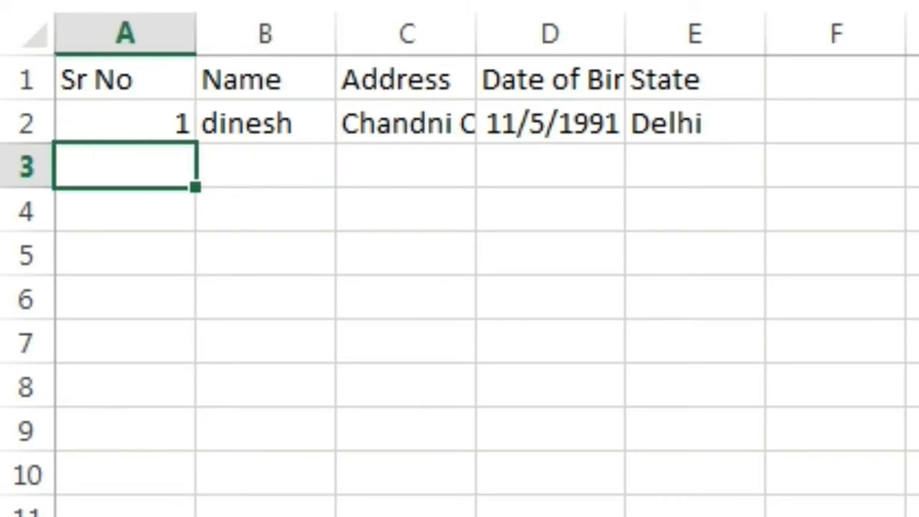
key("Up")
key("Right")
key("Right")
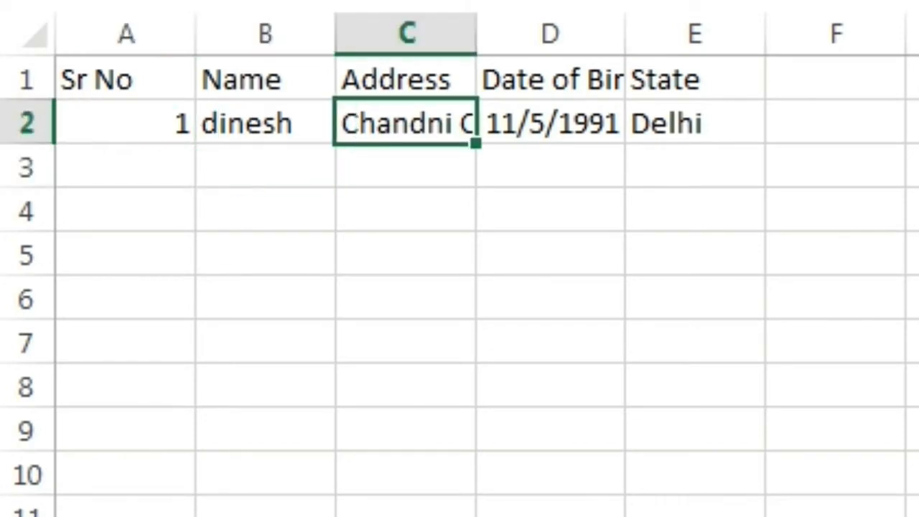
key("Left")
key("Left")
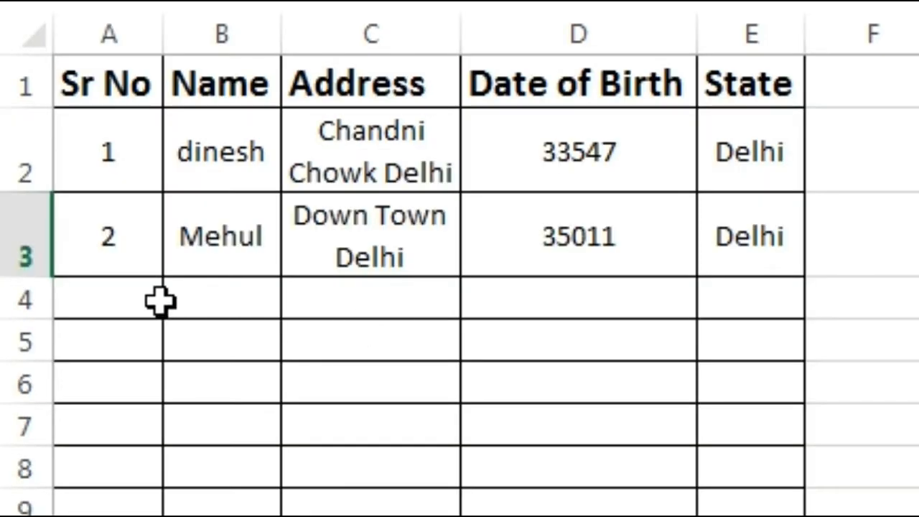
- Try the serial numbers 3 and 2 in cell A4, clearing the cell after each trial entry
left_click(139, 303)
type("3")
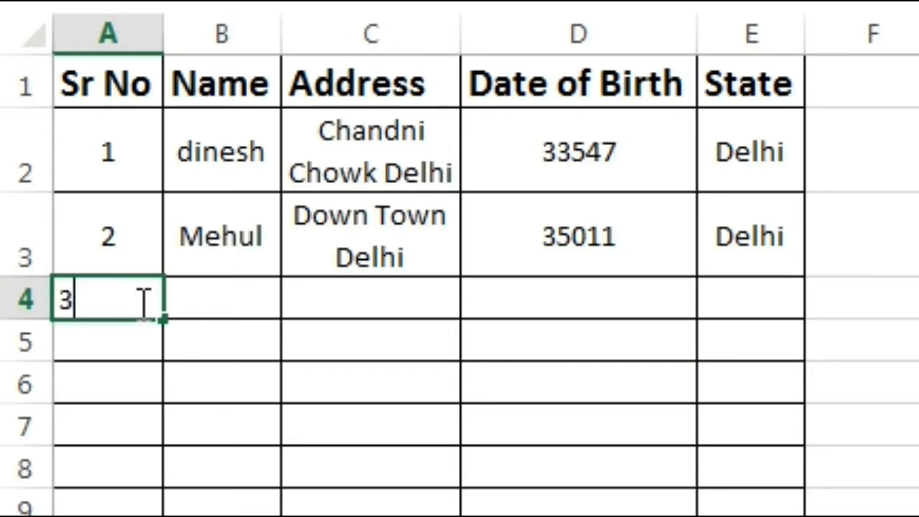
key("Tab")
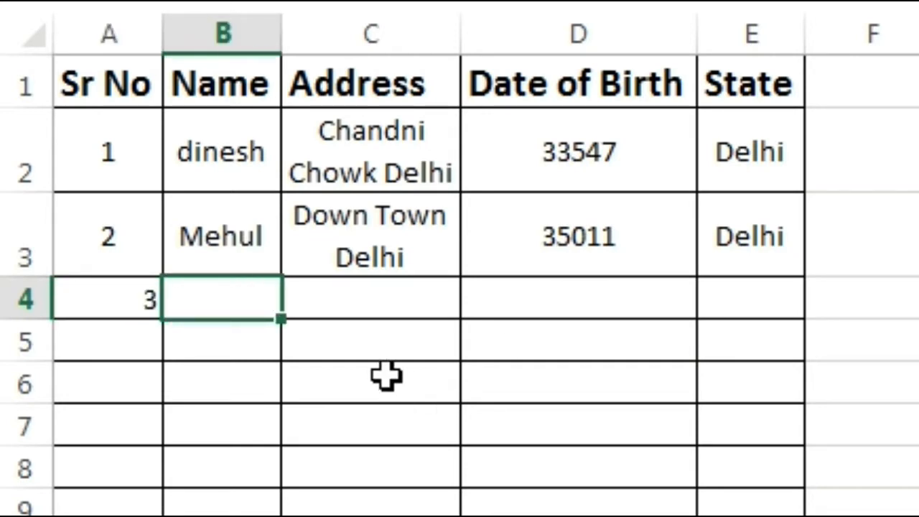
key("Left")
key("Delete")
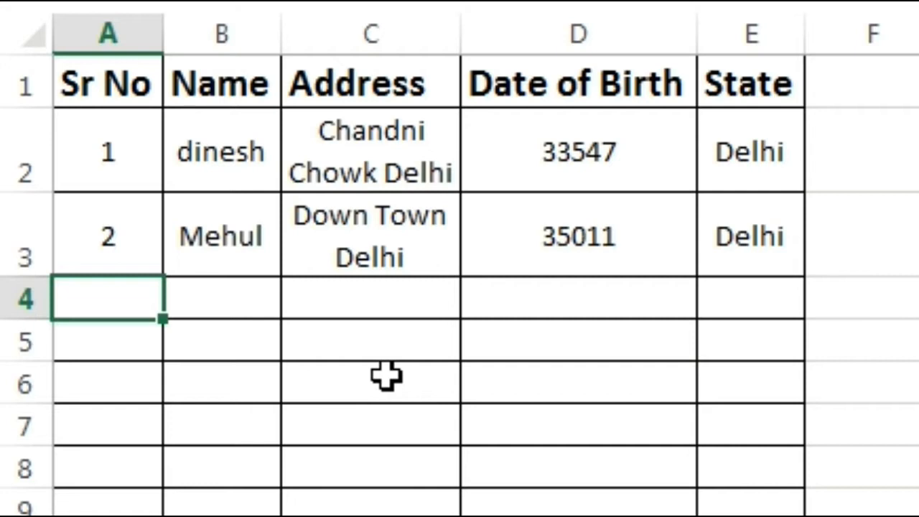
type("2")
key("Tab")
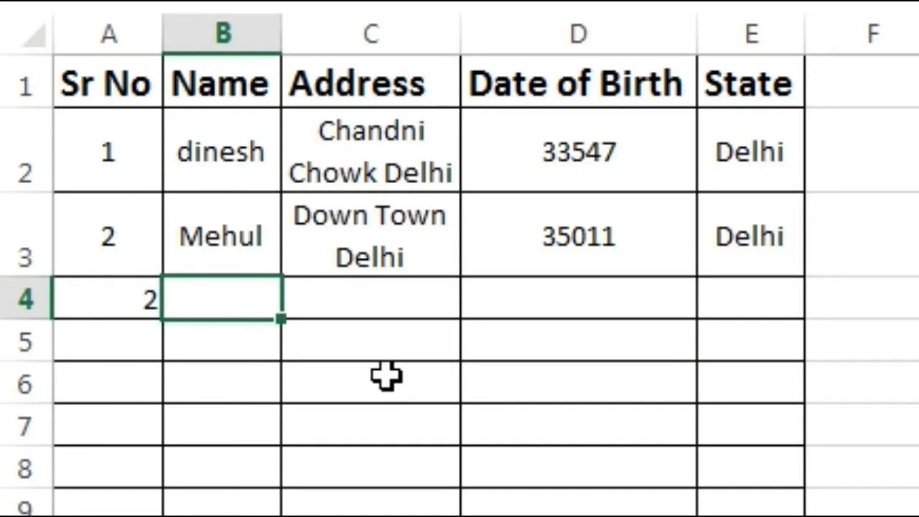
type("lds")
key("BackSpace")
key("BackSpace")
key("BackSpace")
key("shift+Tab")
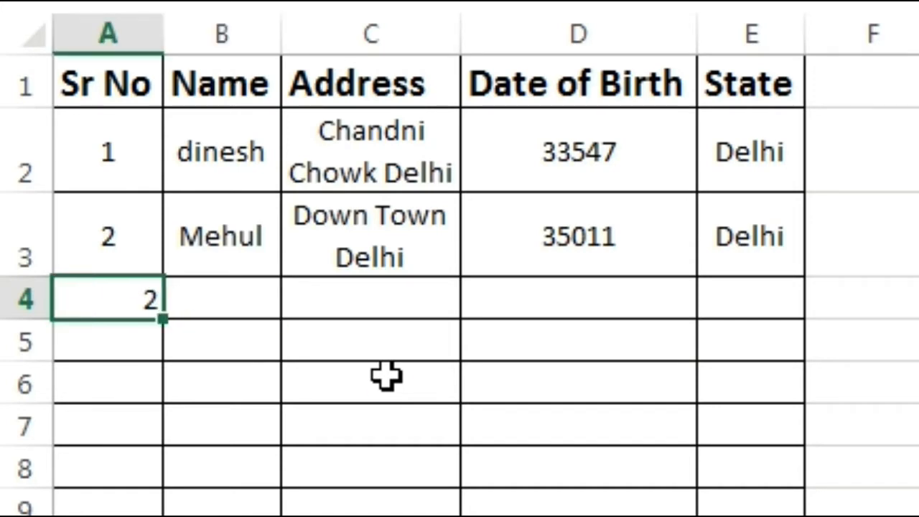
key("Delete")
key("Tab")
key("Tab")
key("Tab")
key("Tab")
key("Tab")
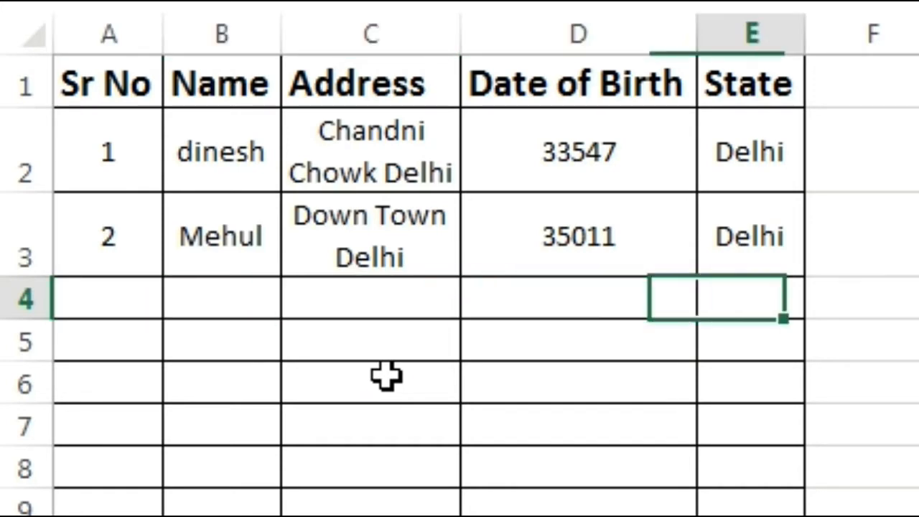
key("Down")
key("Left")
key("Left")
key("Left")
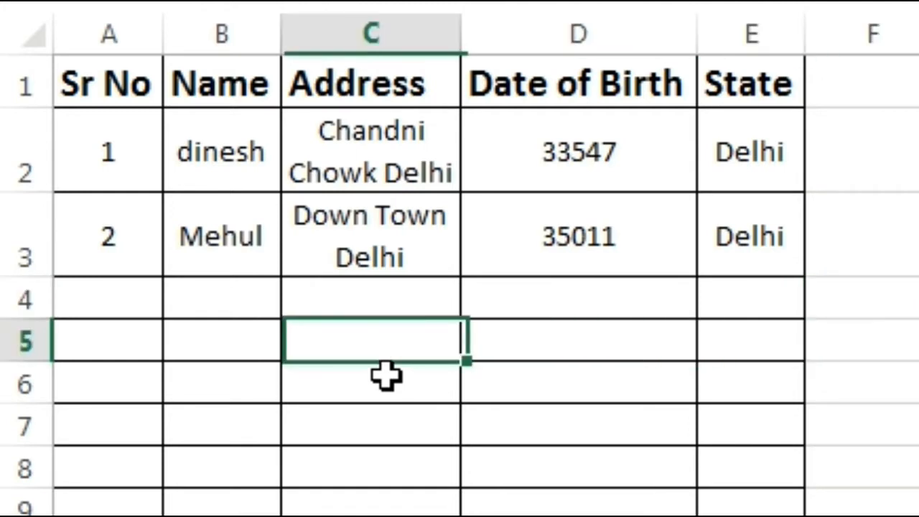
- Open the Excel options and display the Customize Ribbon settings
key("Left")
key("Left")
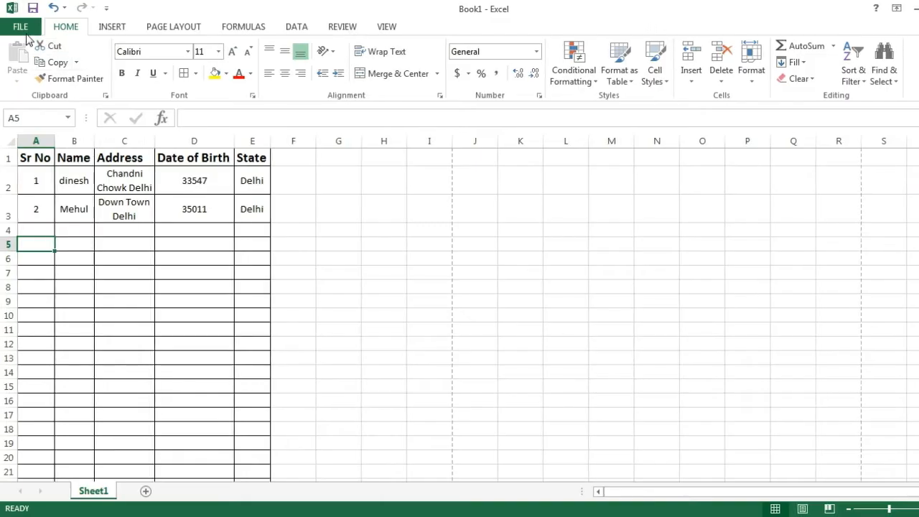
left_click(16, 27)
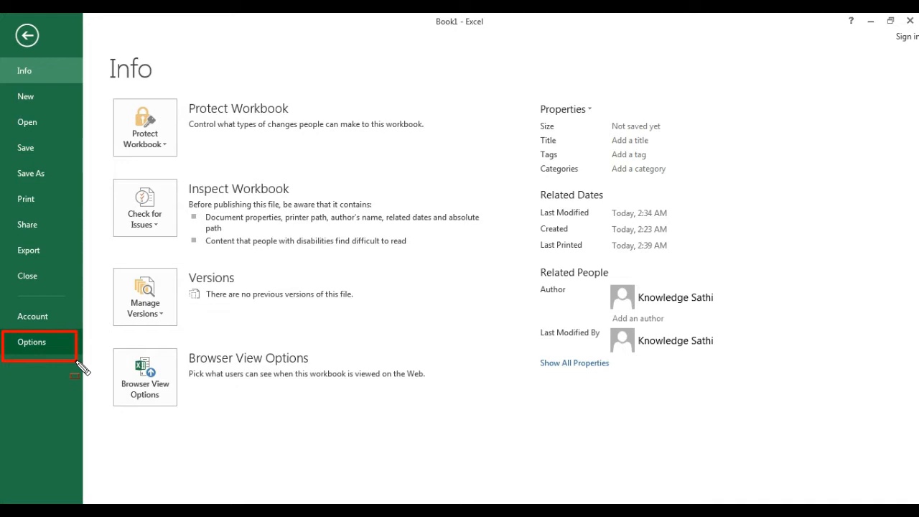
key("Escape")
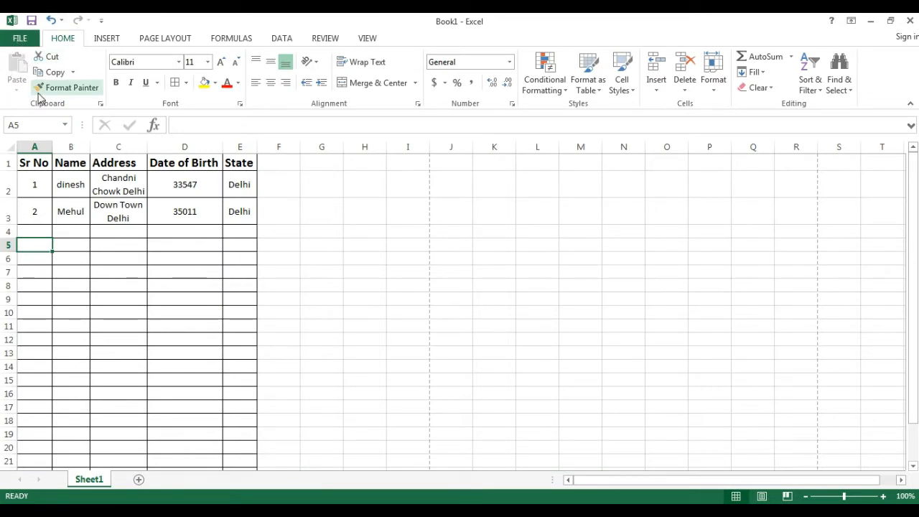
left_click(11, 41)
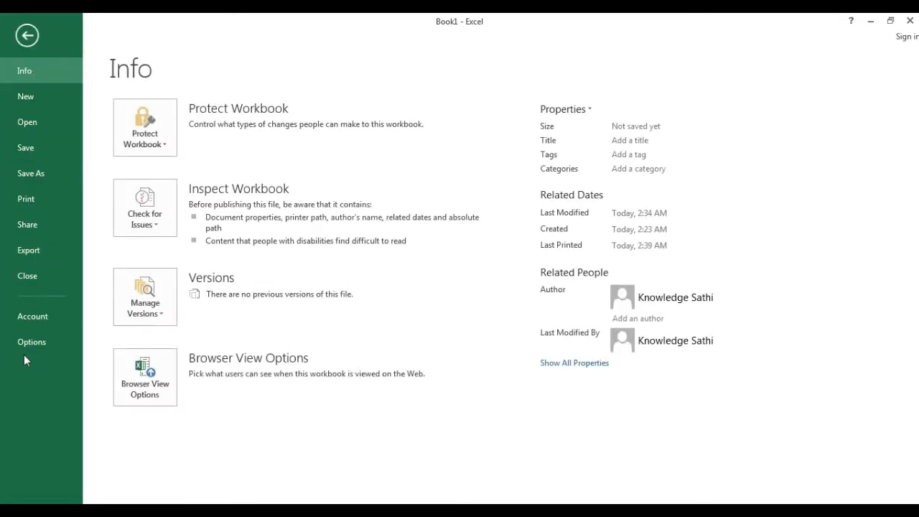
left_click(24, 349)
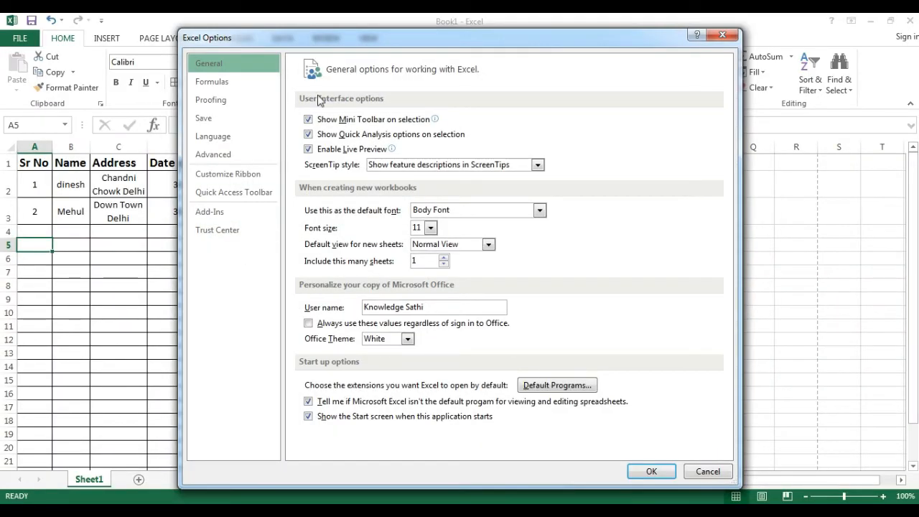
left_click_drag(425, 36, 380, 31)
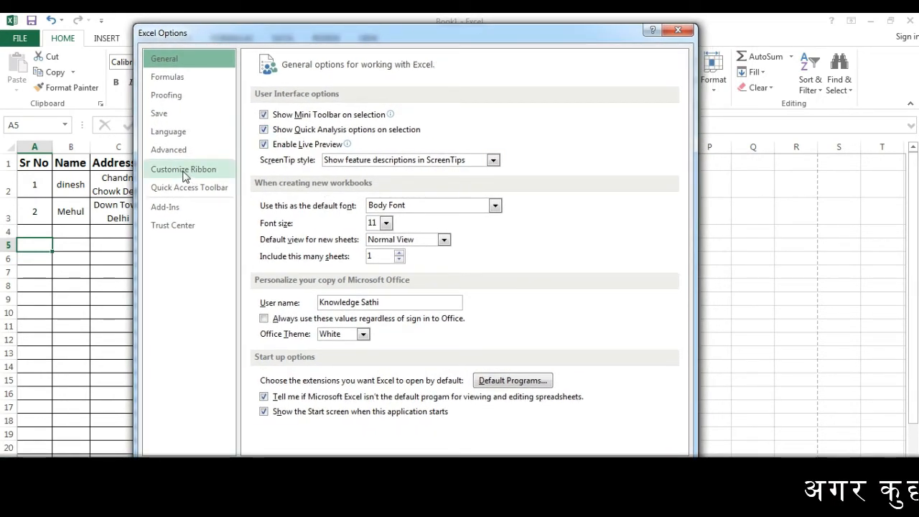
key("ctrl+alt+d")
left_click_drag(142, 160, 239, 179)
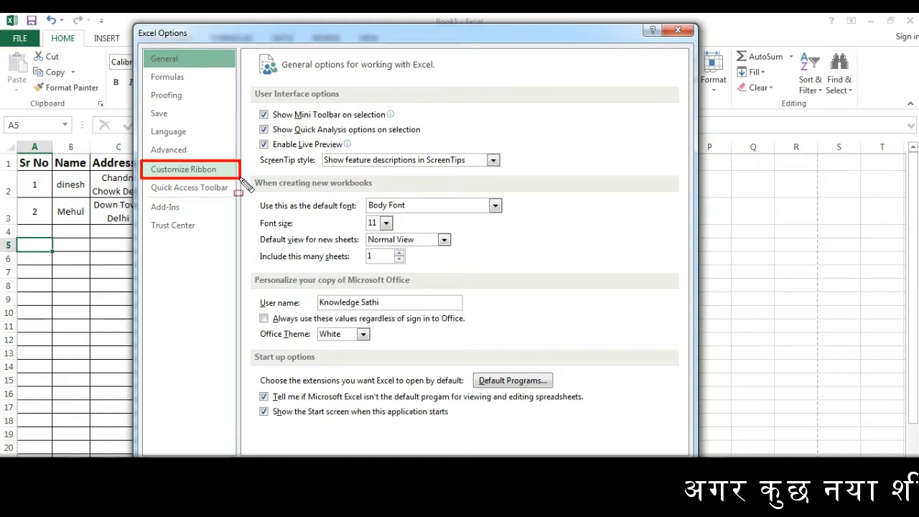
left_click(190, 170)
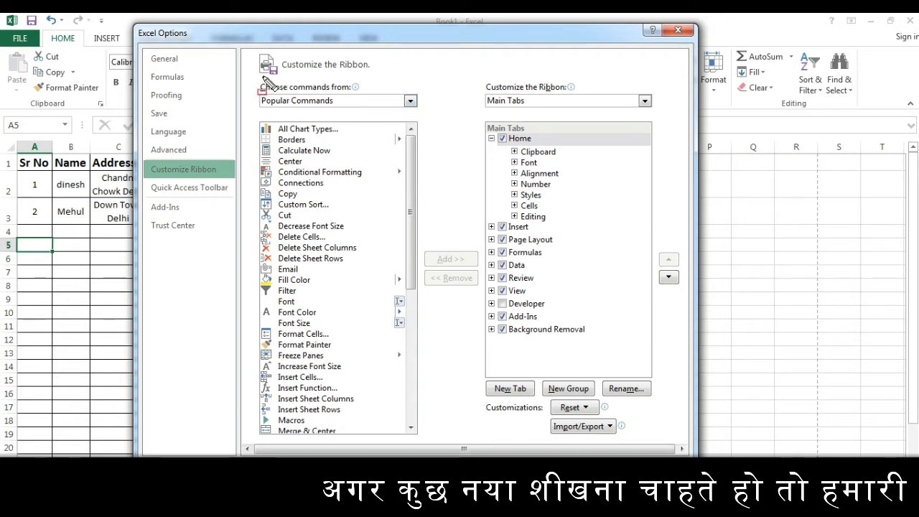
- Set the source list for ribbon customization to All Commands
left_click_drag(261, 77, 429, 119)
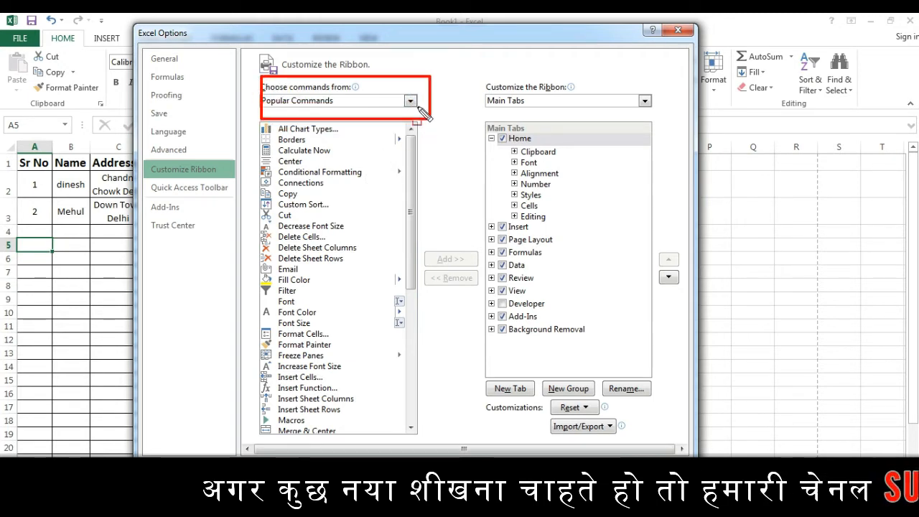
left_click(413, 108)
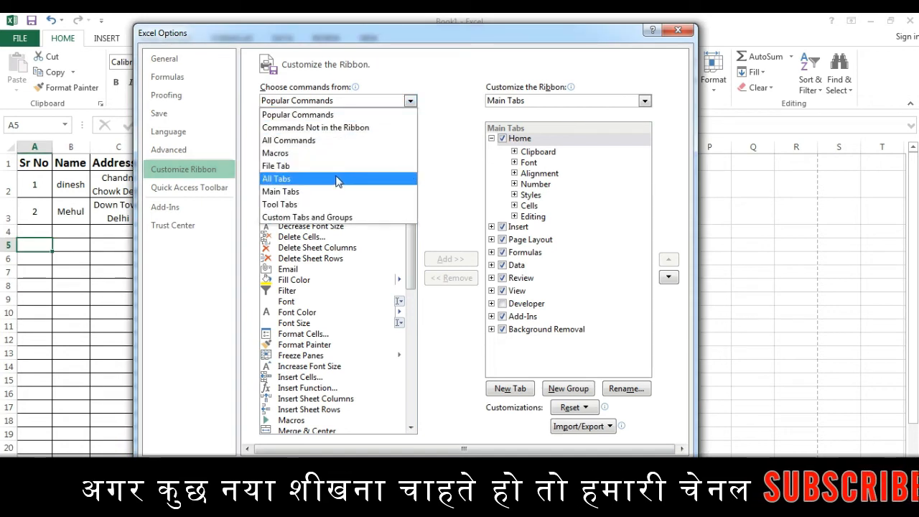
key("Escape")
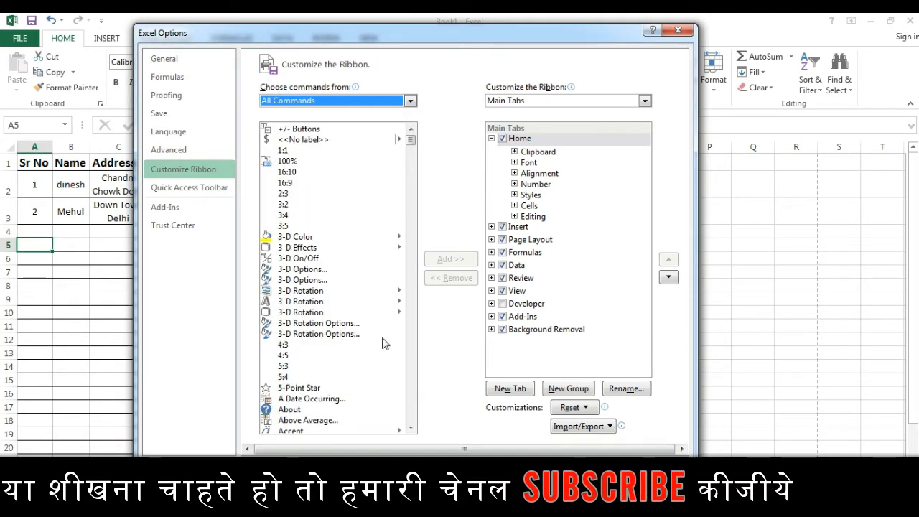
- Find the Form... command in the alphabetical list of all commands and select it
scroll(335, 273, "down", 10)
scroll(335, 273, "down", 20)
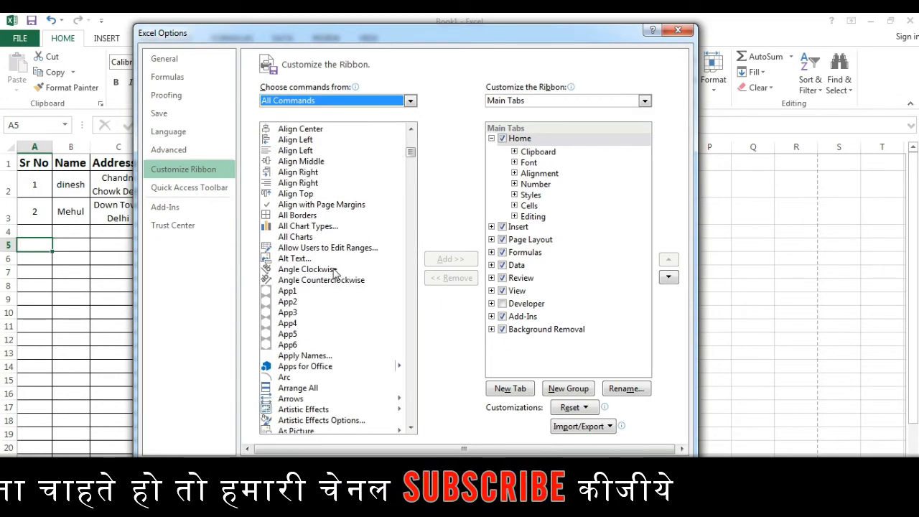
scroll(335, 272, "down", 20)
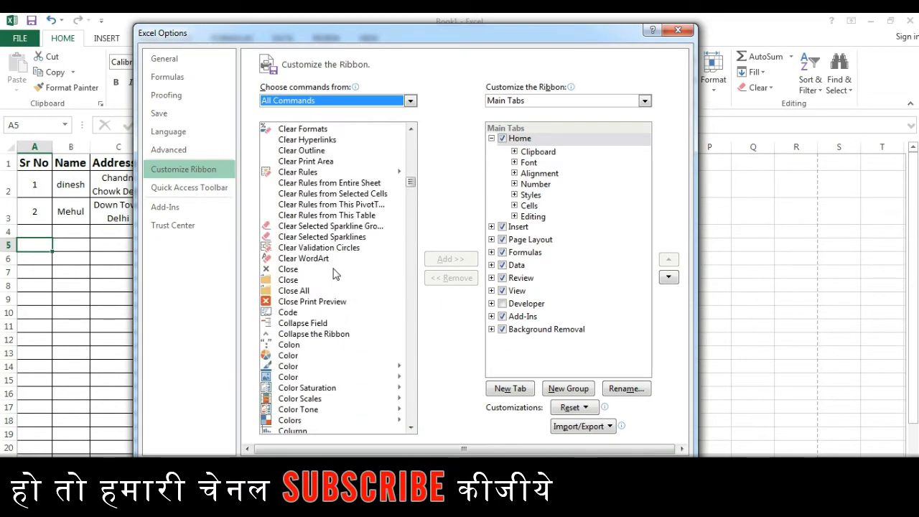
scroll(334, 273, "down", 20)
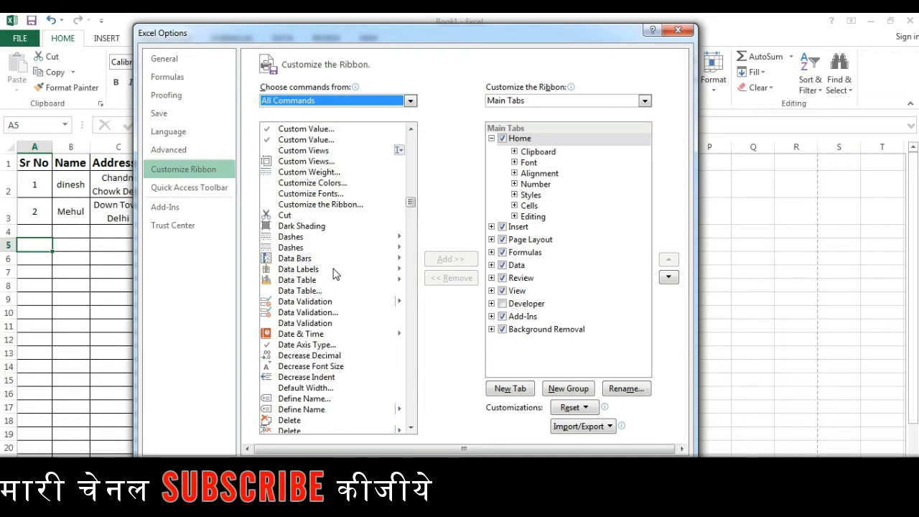
scroll(335, 273, "down", 20)
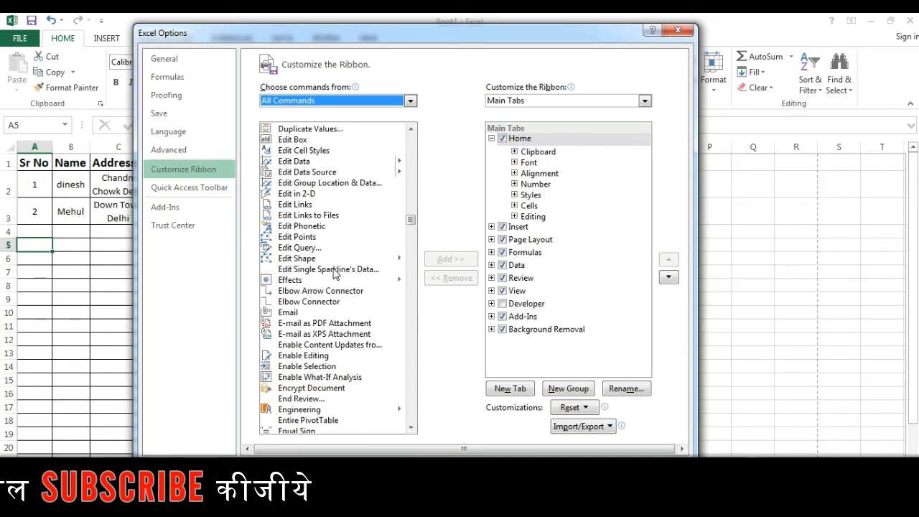
scroll(334, 273, "down", 1)
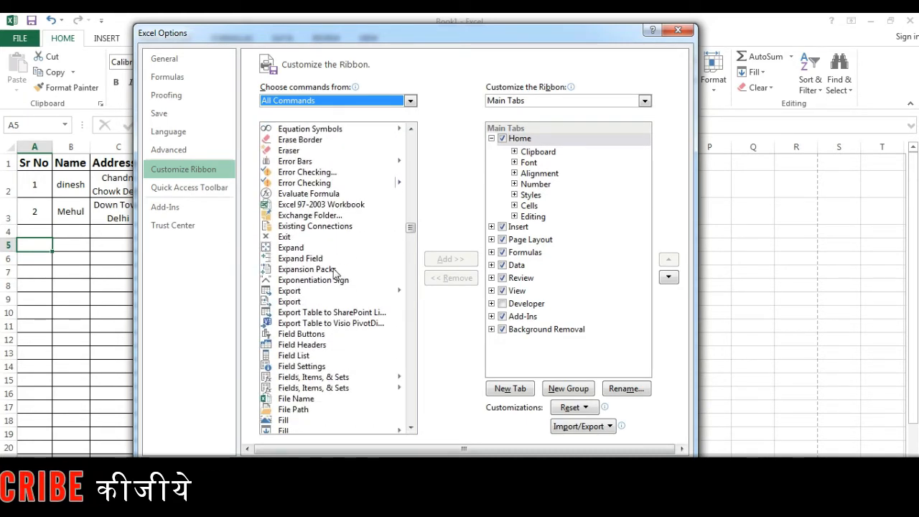
left_click(412, 428)
left_click(412, 428)
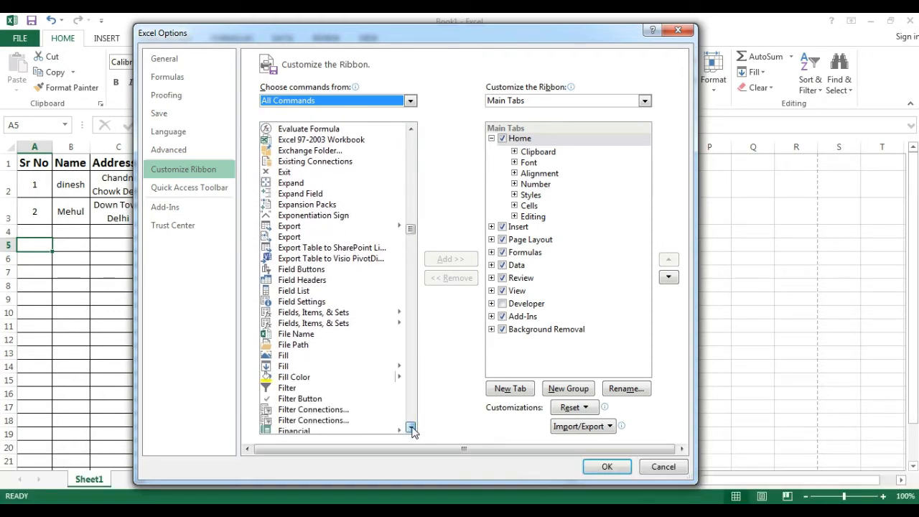
left_click(411, 428)
left_click(411, 428)
left_click(412, 428)
left_click(411, 429)
left_click(412, 428)
left_click(412, 428)
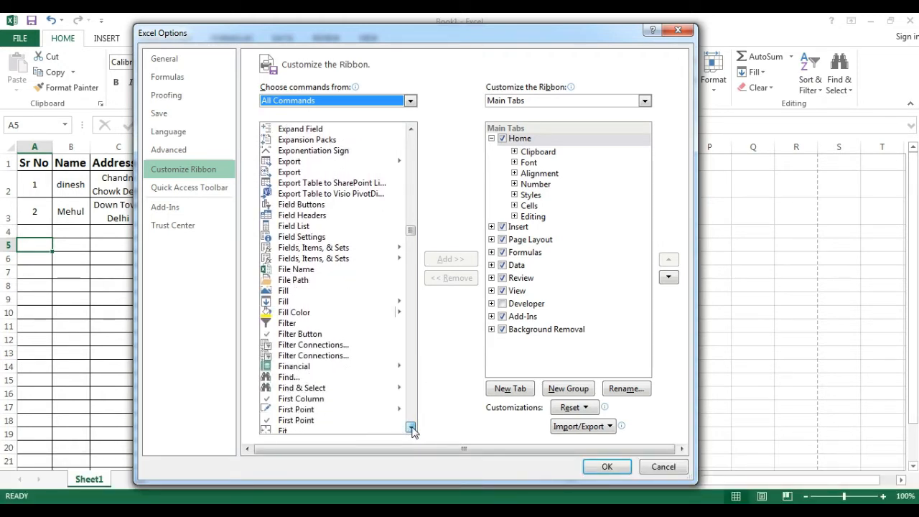
left_click(412, 428)
left_click(411, 428)
left_click(411, 428)
left_click(412, 428)
left_click(411, 428)
left_click(412, 428)
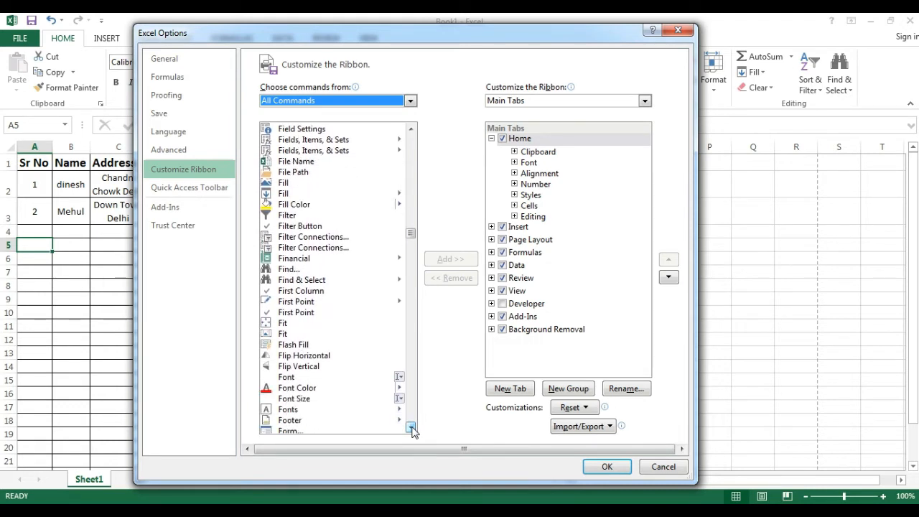
left_click(412, 428)
left_click(412, 428)
left_click(411, 428)
left_click(412, 428)
left_click(412, 428)
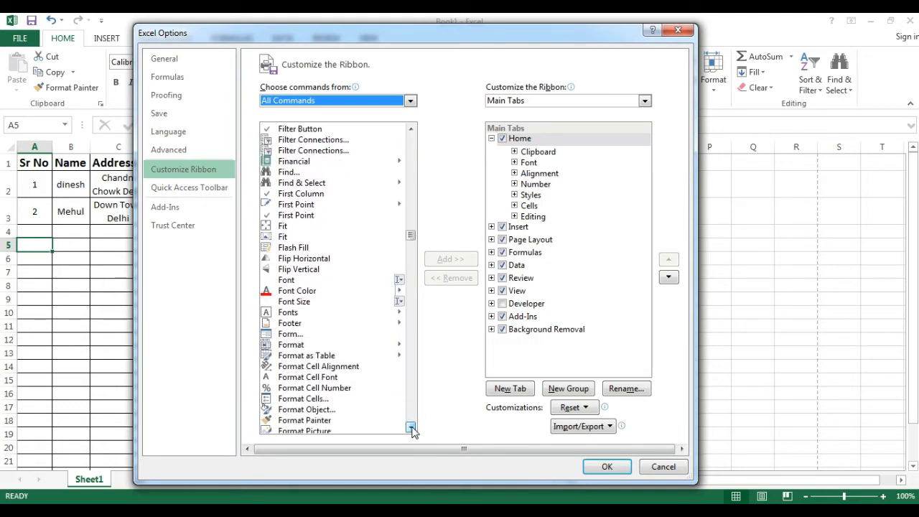
left_click(292, 335)
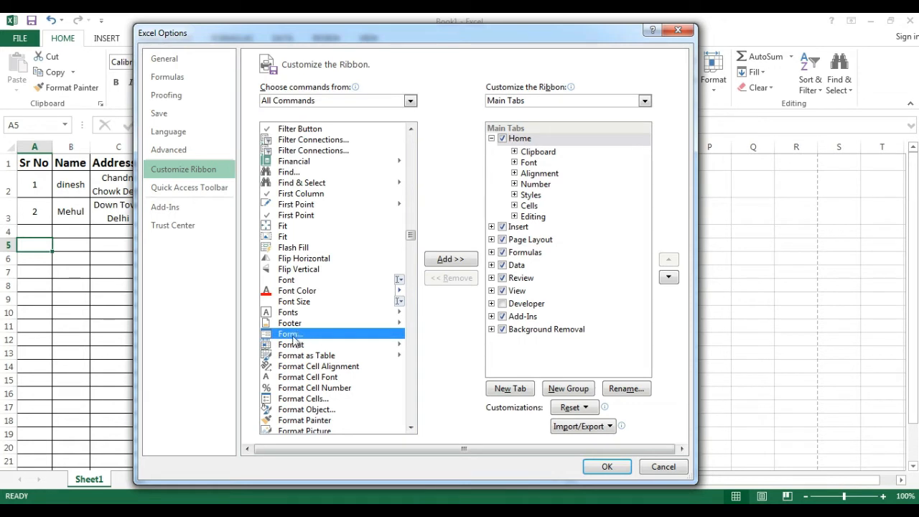
key("ctrl+alt+d")
mouse_move(258, 324)
left_mouse_down()
mouse_move(303, 341)
mouse_move(395, 345)
left_mouse_up()
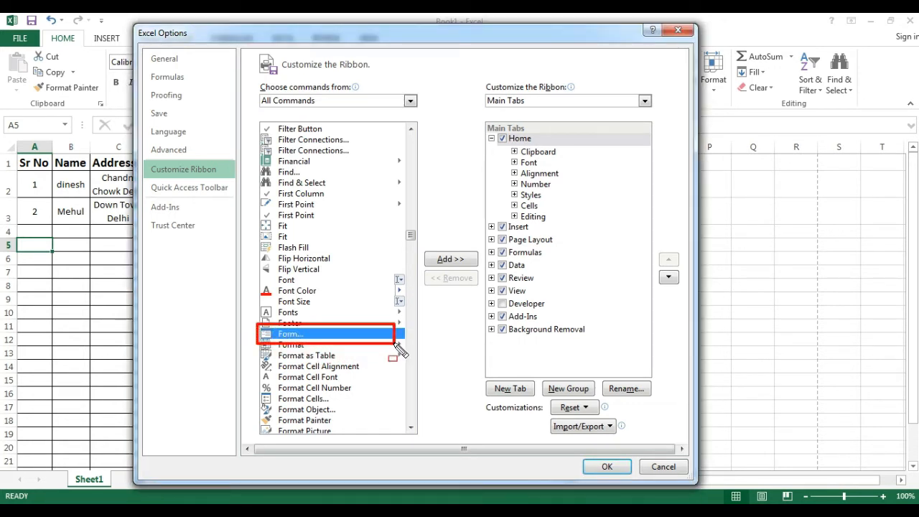
key("Escape")
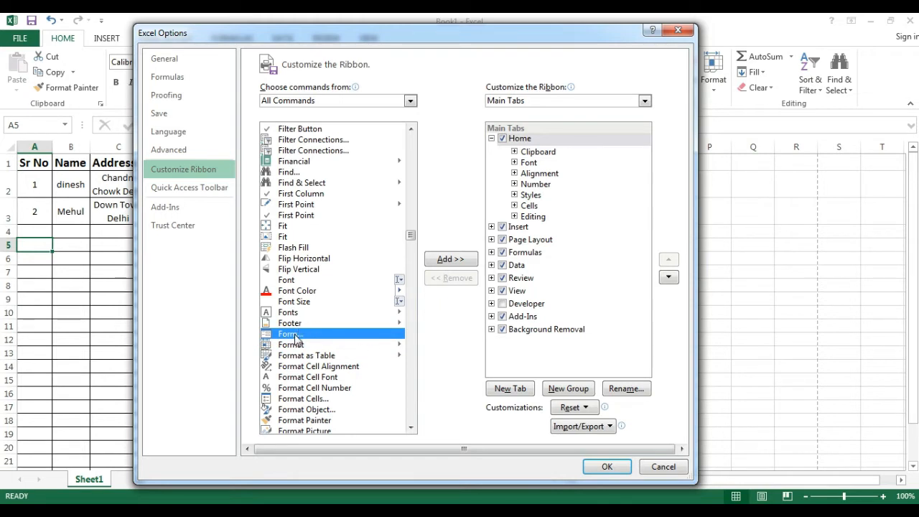
- Create a new custom ribbon tab, add the Form command to its new group, and apply the customization
left_click(453, 260)
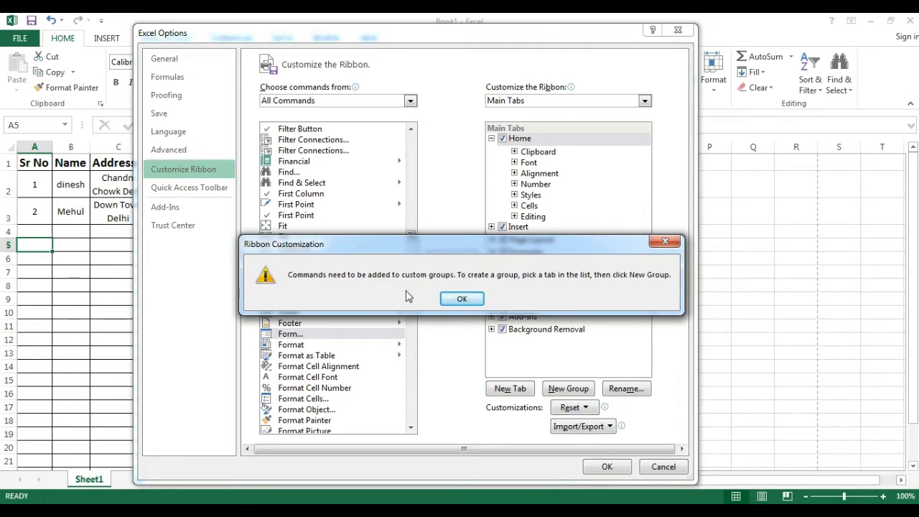
left_click(474, 300)
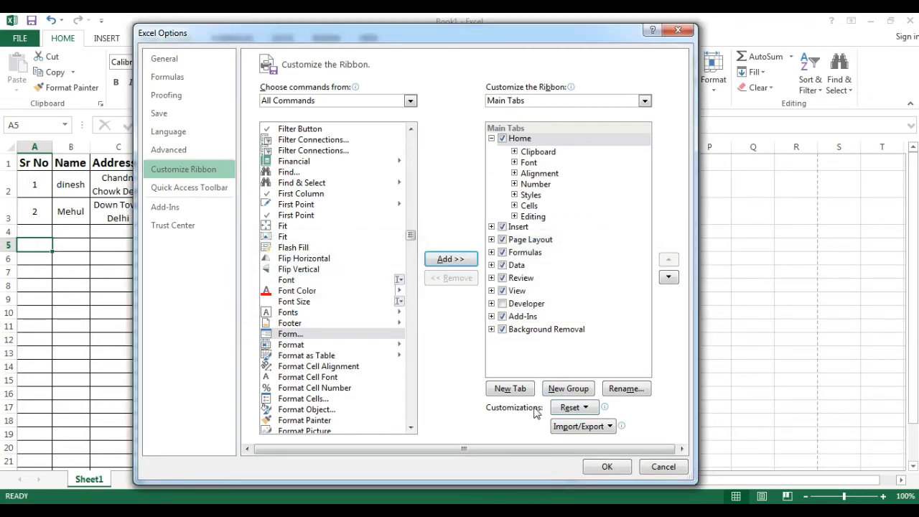
left_click(508, 388)
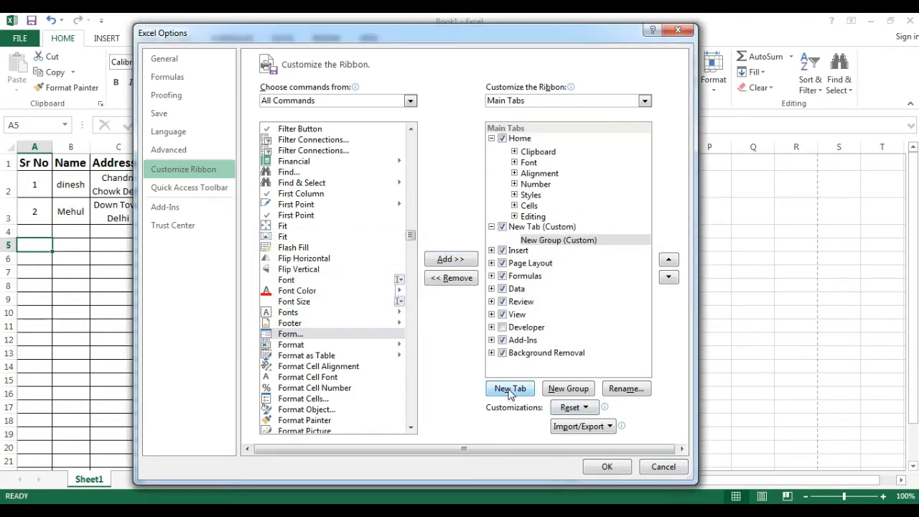
left_click(456, 261)
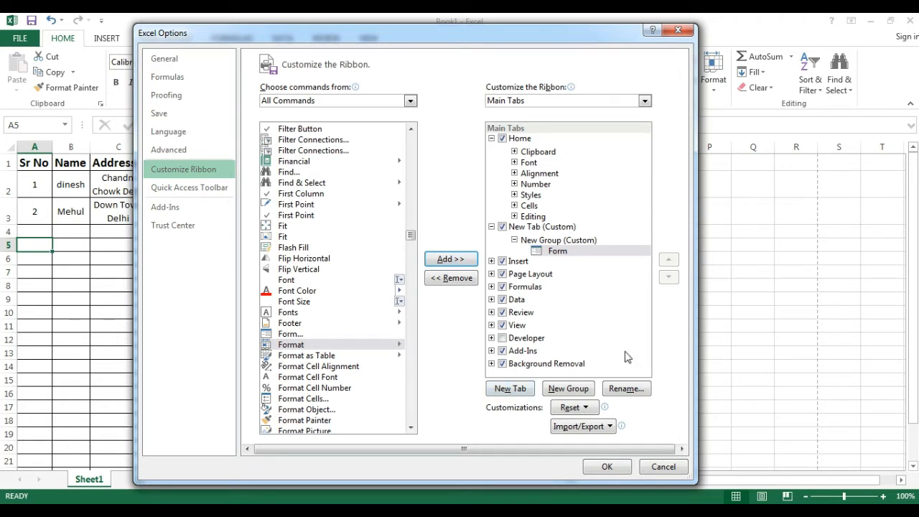
left_click(612, 467)
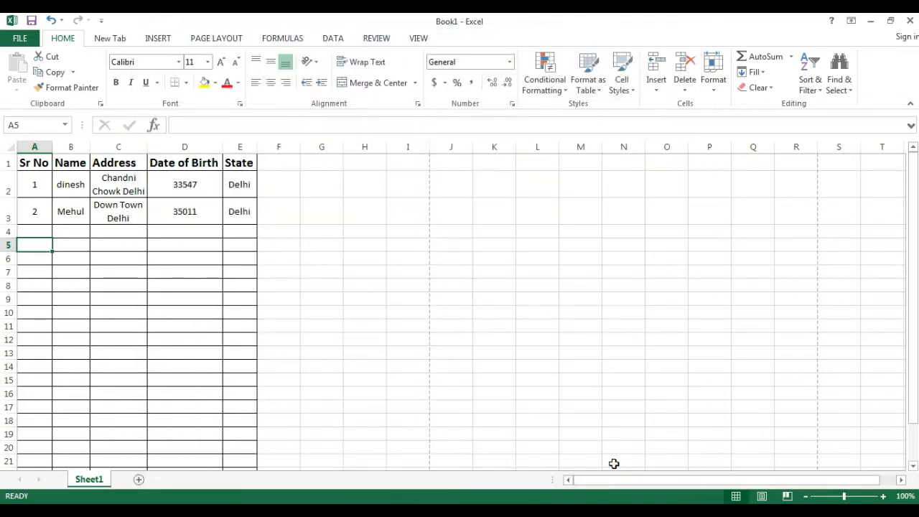
- Try to open the data form from the custom ribbon tab while the empty cell A5 is selected
left_click(116, 41)
left_click(20, 70)
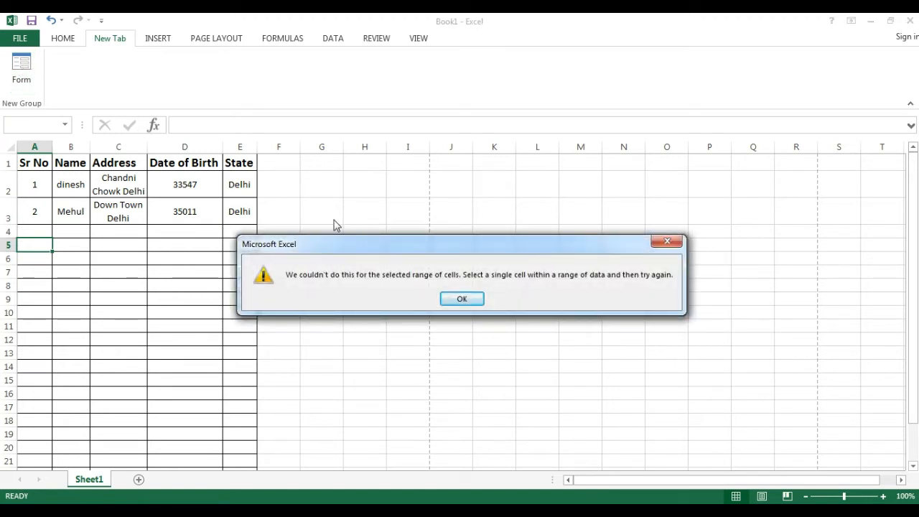
key("Return")
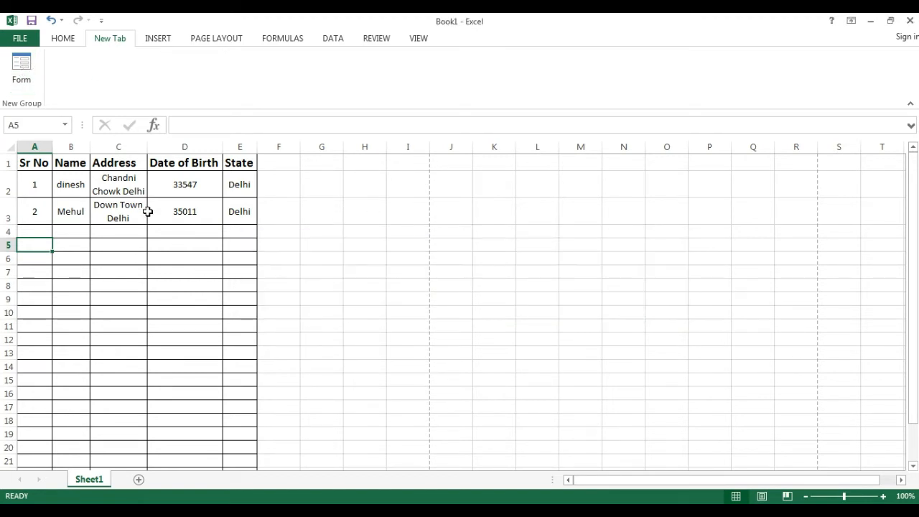
- Select the header row A1:E1, open its data form to view the first record, and close the form
left_click(40, 162)
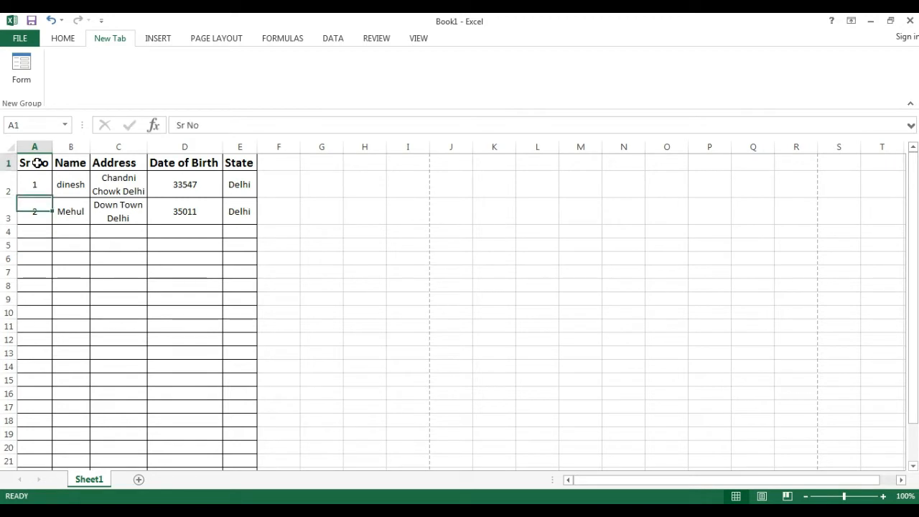
left_click_drag(51, 163, 238, 164)
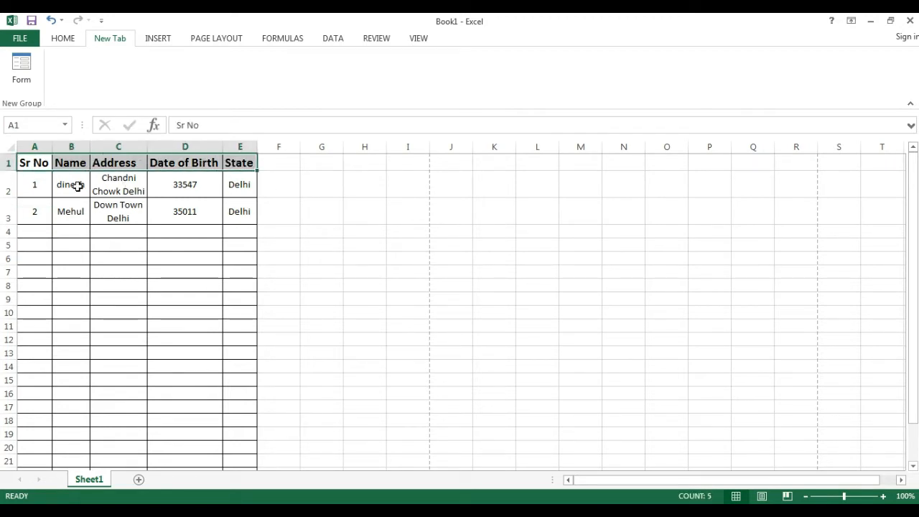
left_click(28, 68)
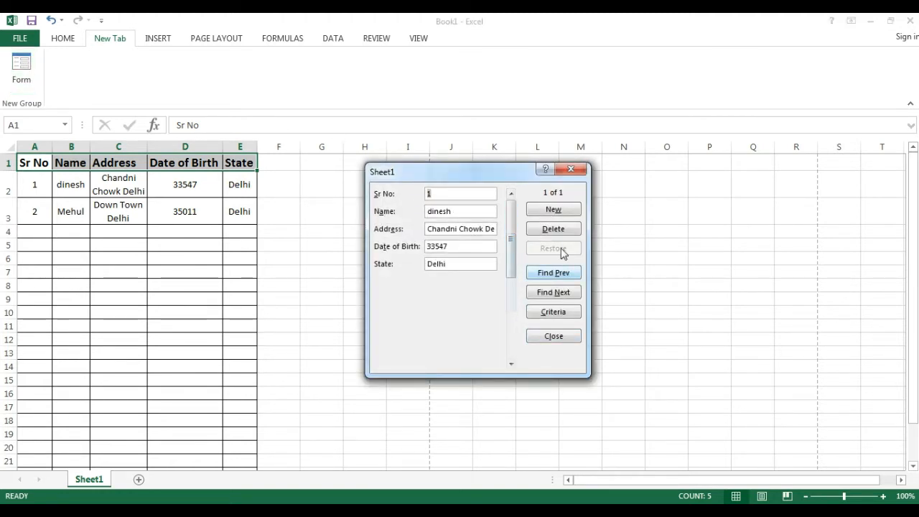
left_click(568, 170)
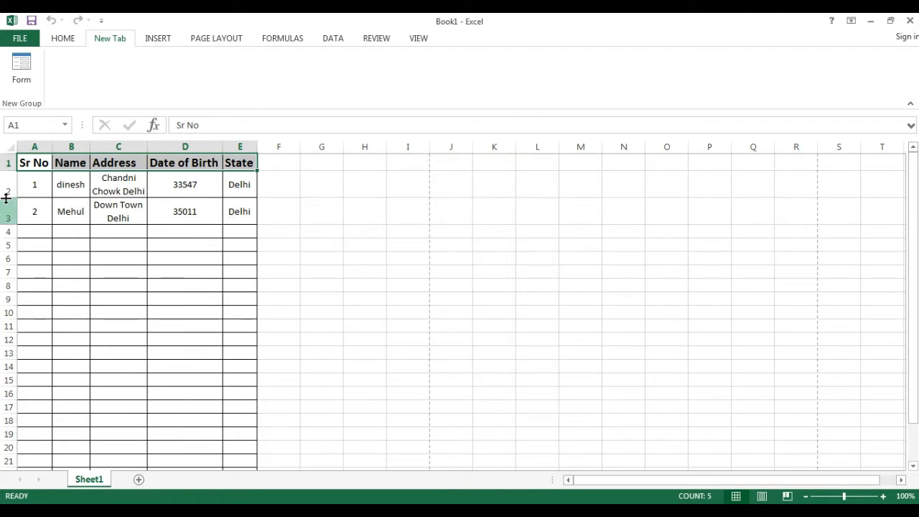
- Clear the two existing records in A2:E3 beneath the header row
left_click_drag(32, 185, 239, 219)
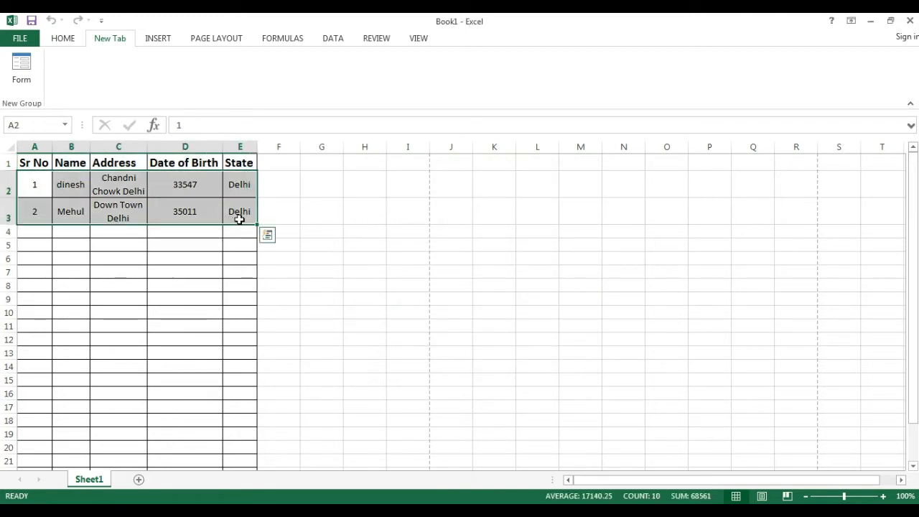
key("Delete")
left_click(190, 204)
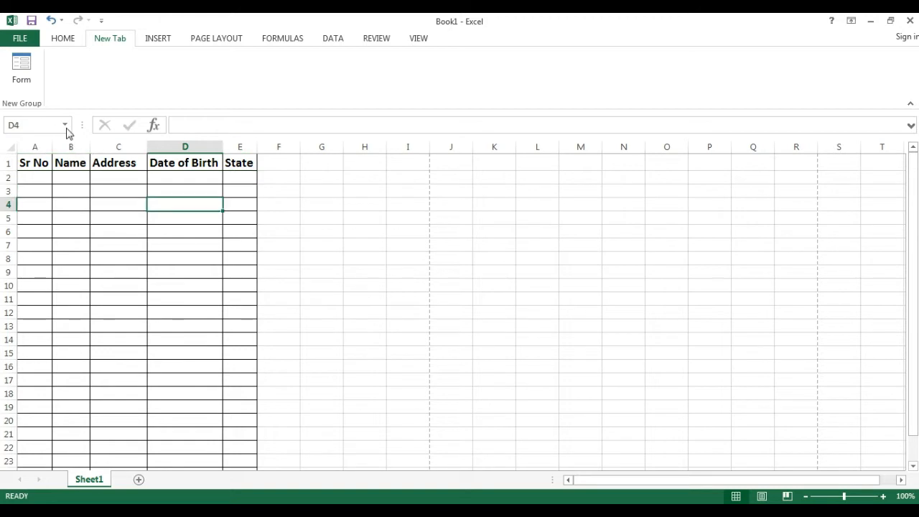
- Open the data form for the header row A1:E1, using the first row as column labels
left_click_drag(26, 166, 244, 165)
left_click(22, 69)
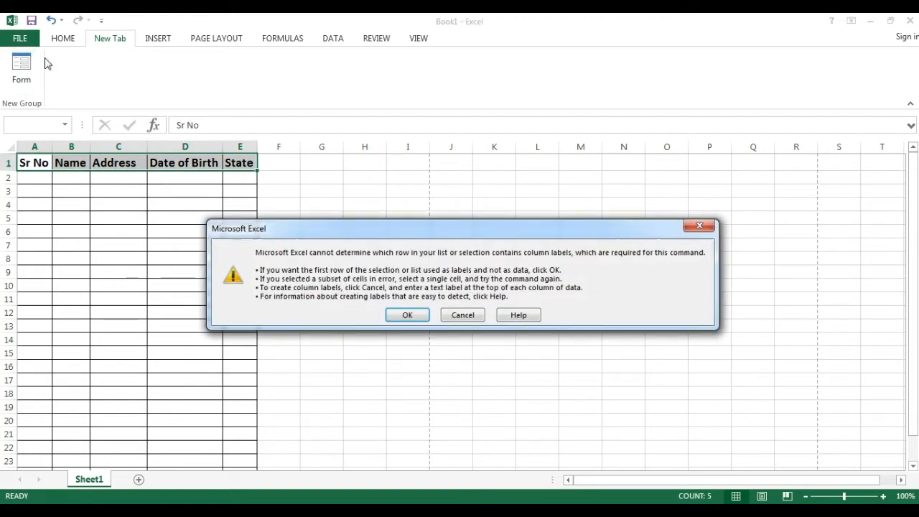
left_click(407, 314)
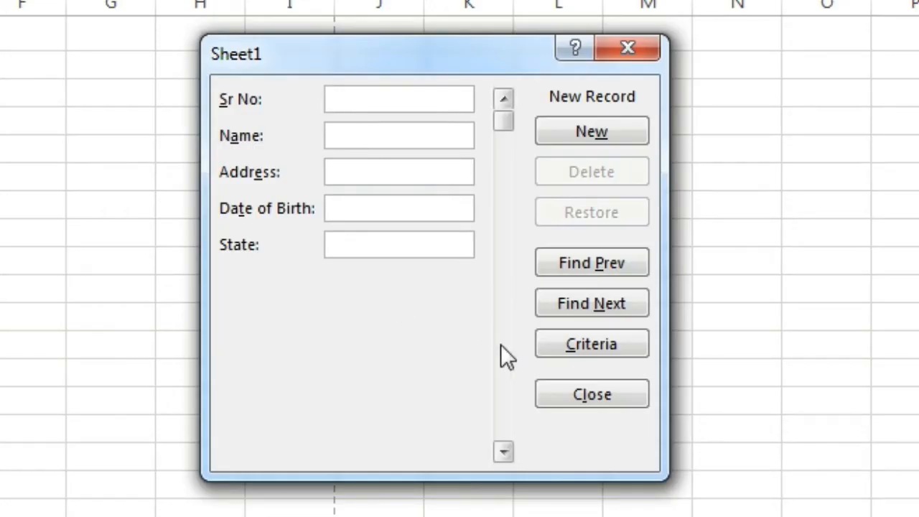
- Add a record through the form with Sr No 1, the person's name, address and date of birth, and state Delhi
type("1")
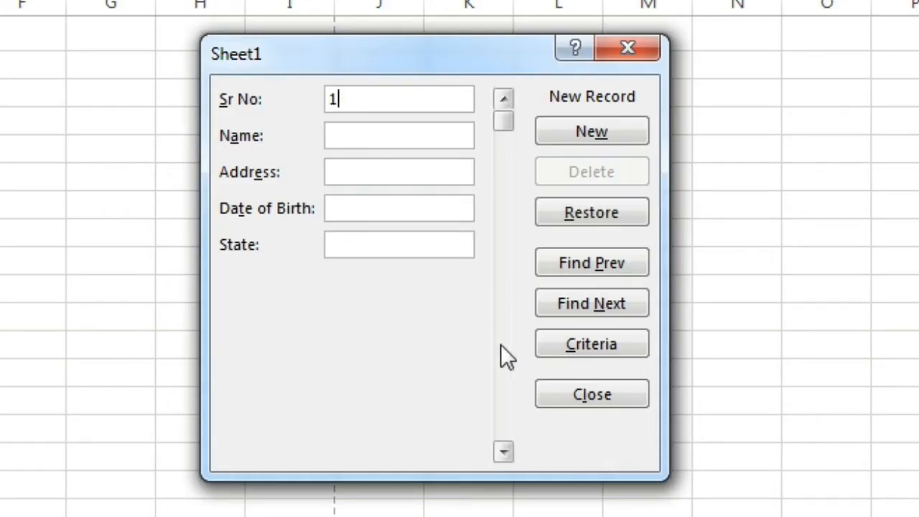
type("Dinesh")
key("Tab")
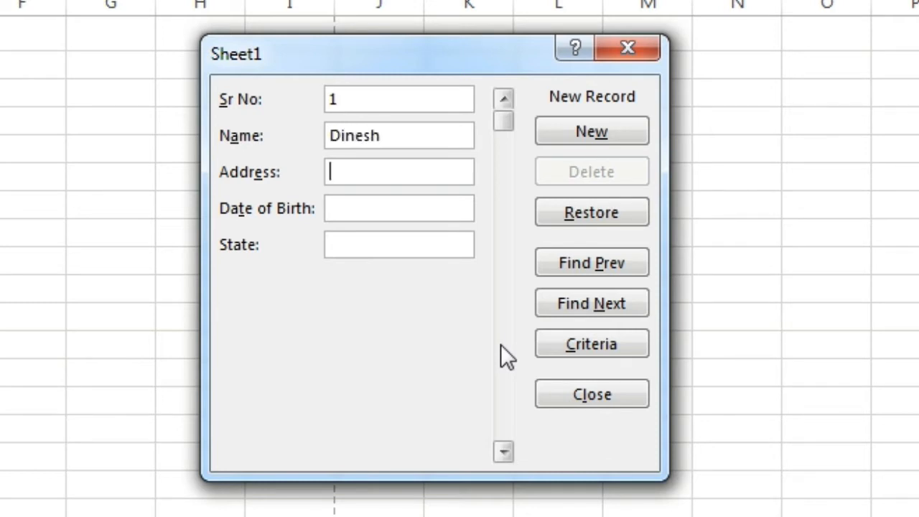
type("Chand")
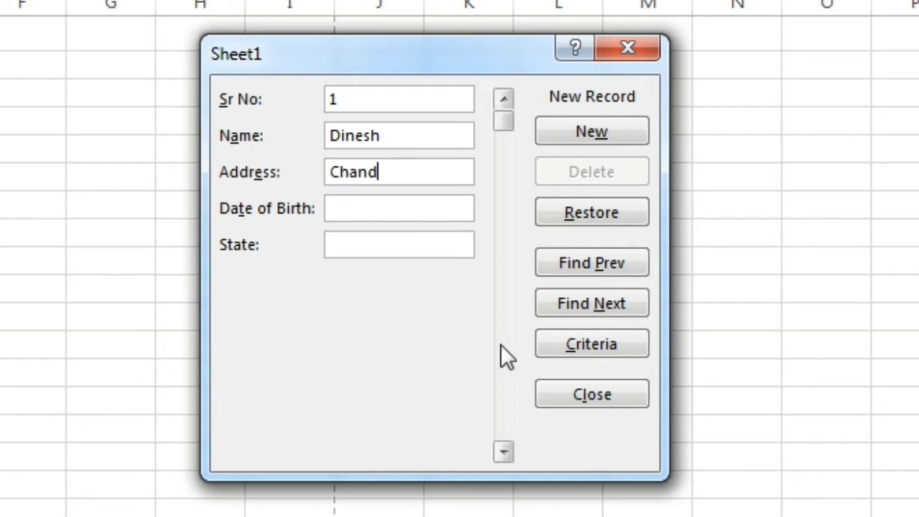
type("ni Chow")
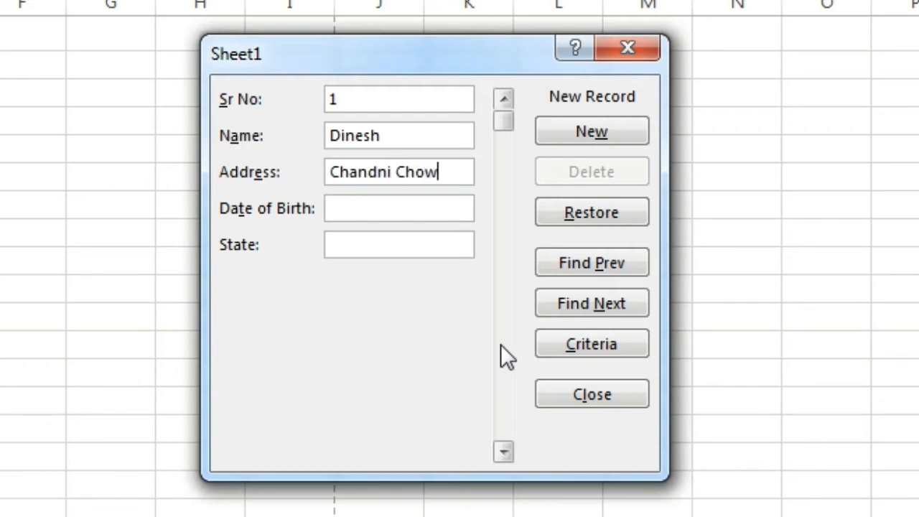
type("n")
type("11-05-")
type("1911")
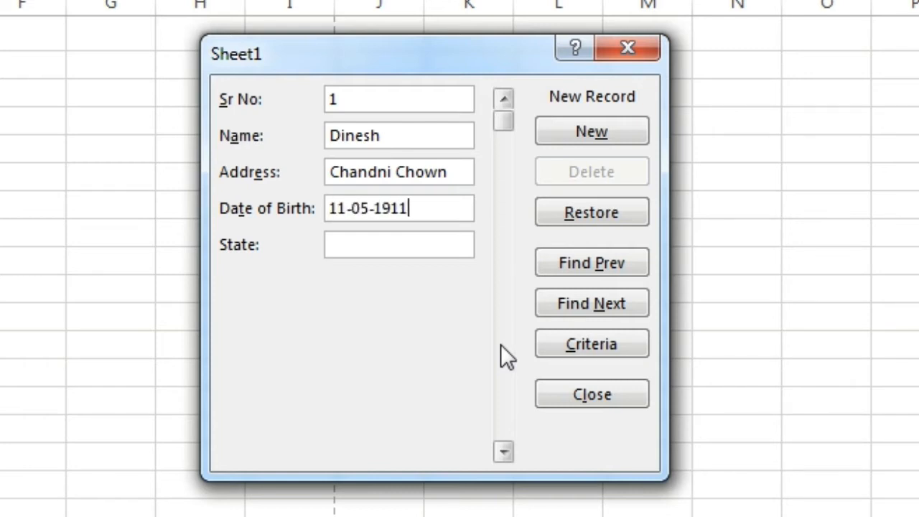
key("BackSpace")
key("BackSpace")
type("91")
key("Tab")
type("Delhi")
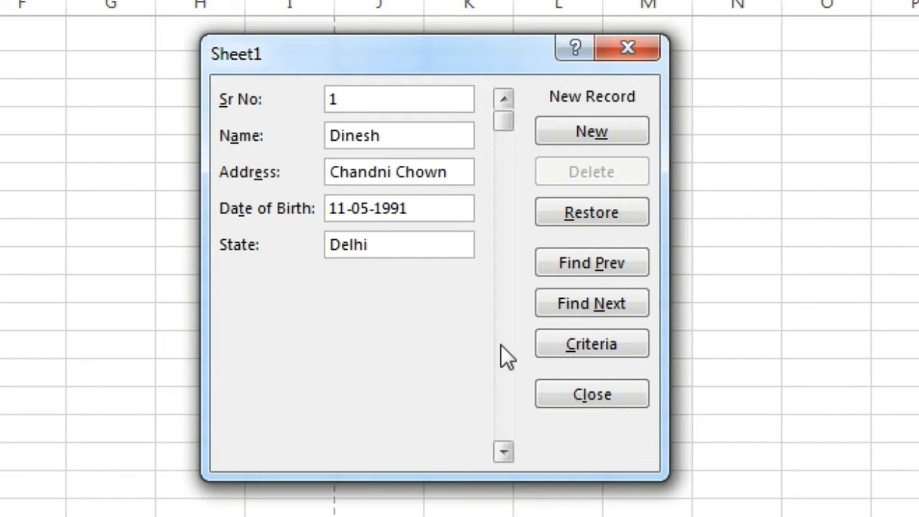
key("Return")
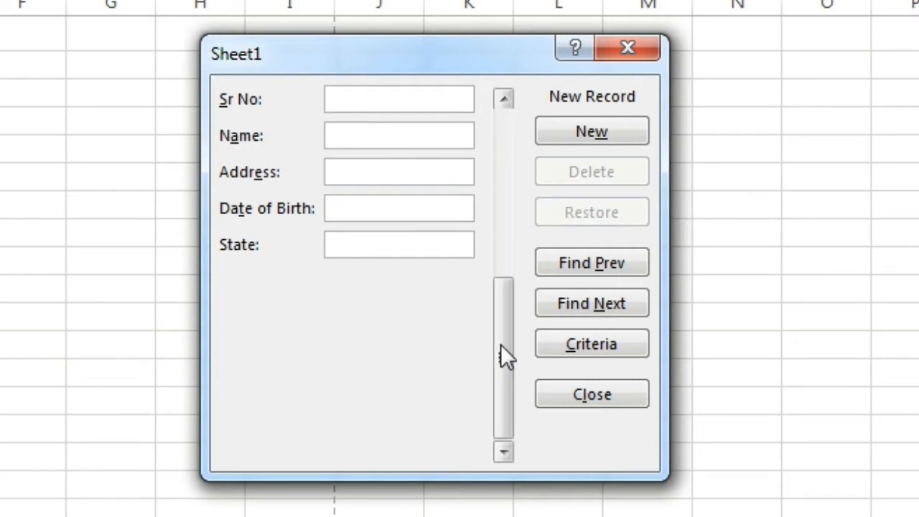
- Add a second record through the form with Sr No 2, the person's name, address and date of birth, and state Delhi
type("2")
key("Tab")
type("Mehul")
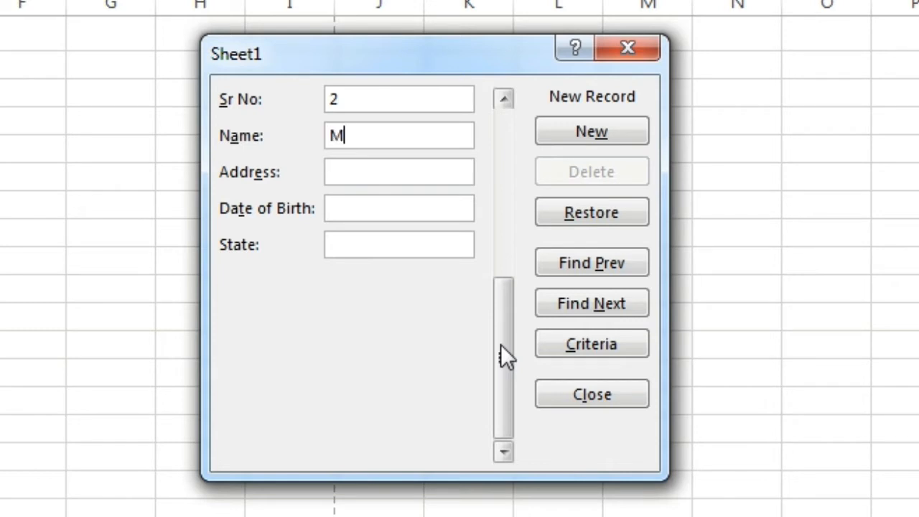
key("Tab")
type("Down ")
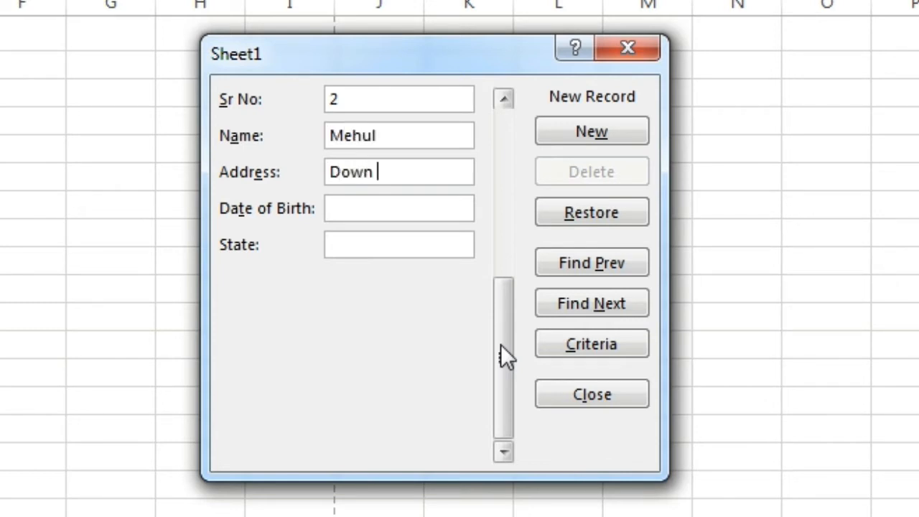
type("Town11-0")
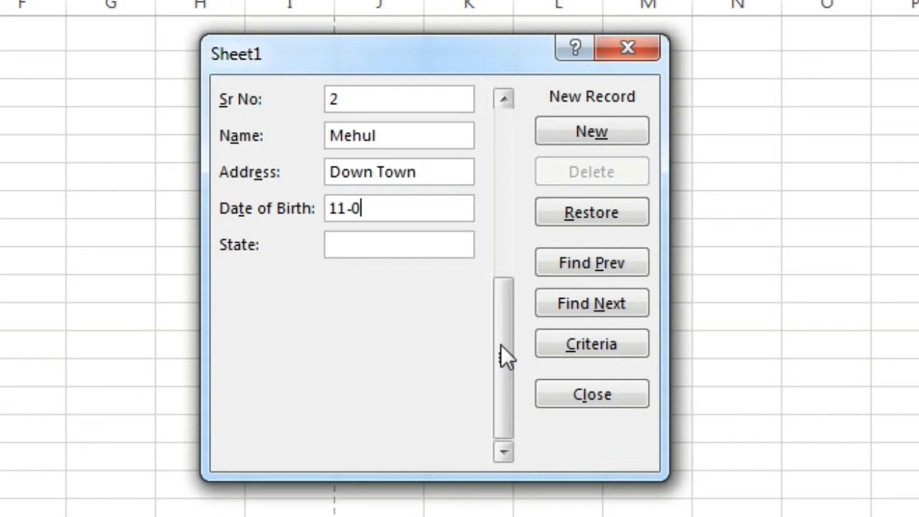
type("8-1995")
key("Tab")
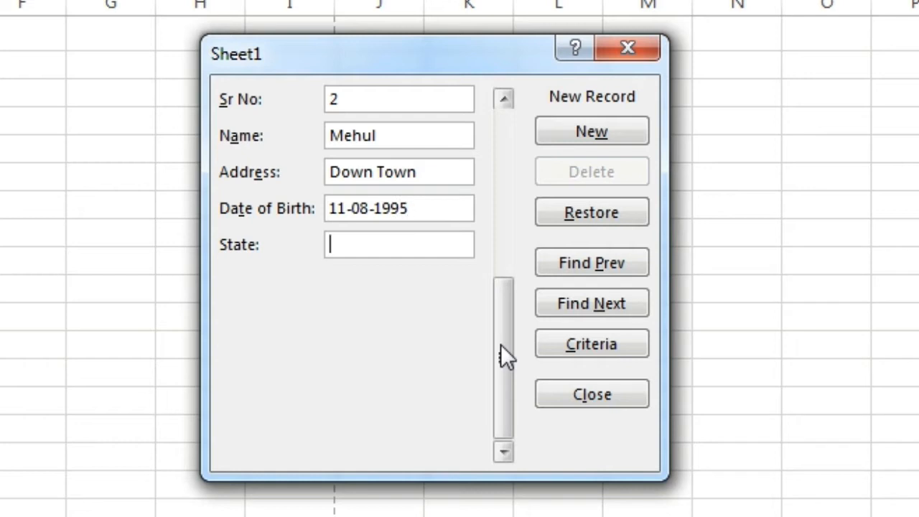
type("Delhi")
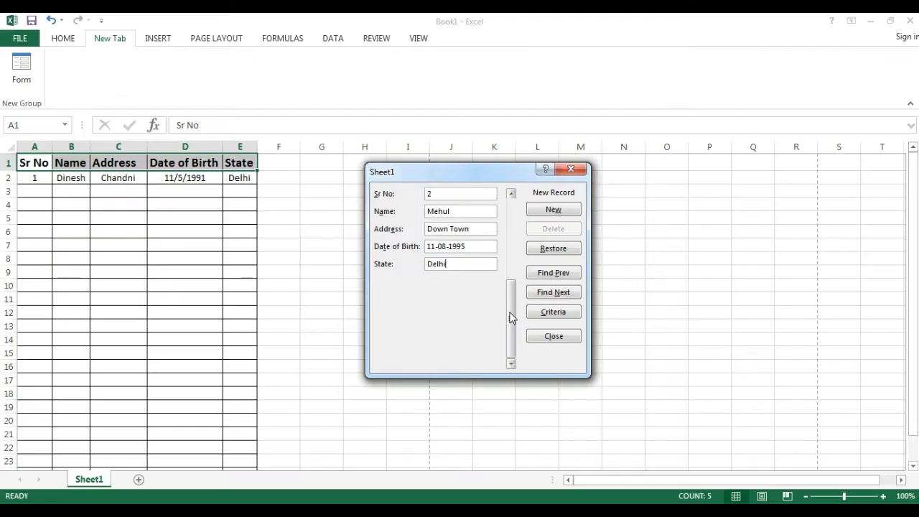
key("Return")
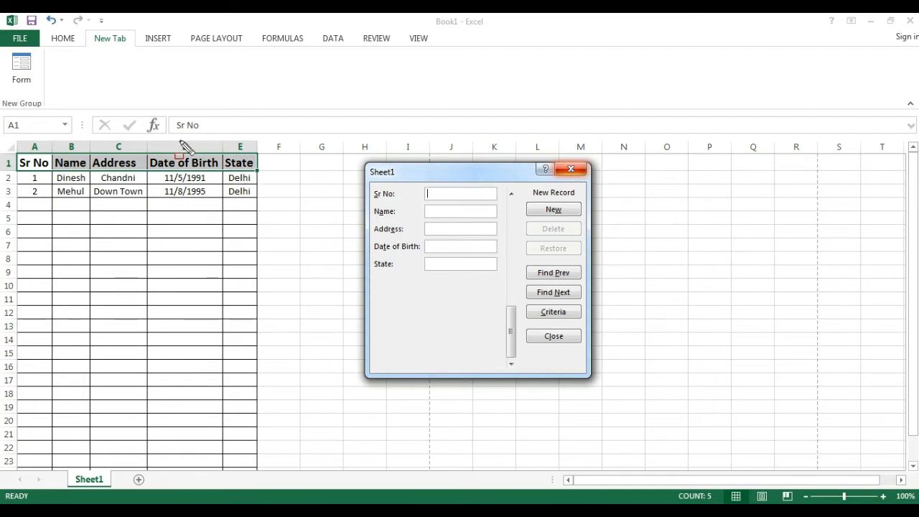
mouse_move(16, 155)
left_mouse_down()
mouse_move(205, 310)
mouse_move(298, 464)
mouse_move(259, 471)
left_mouse_up()
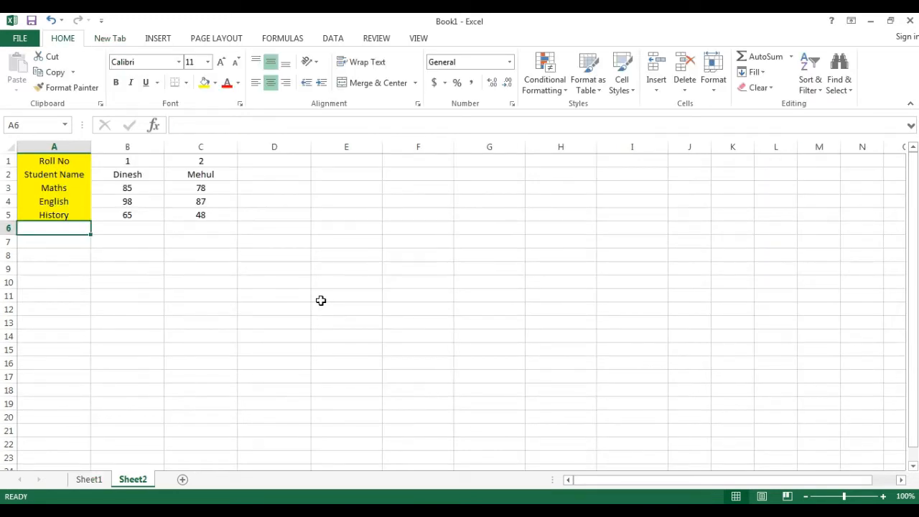
- Examine the student marks table on Sheet2, going through the headings listed down column A from Roll No to History
left_click(53, 162)
left_click_drag(54, 161, 200, 208)
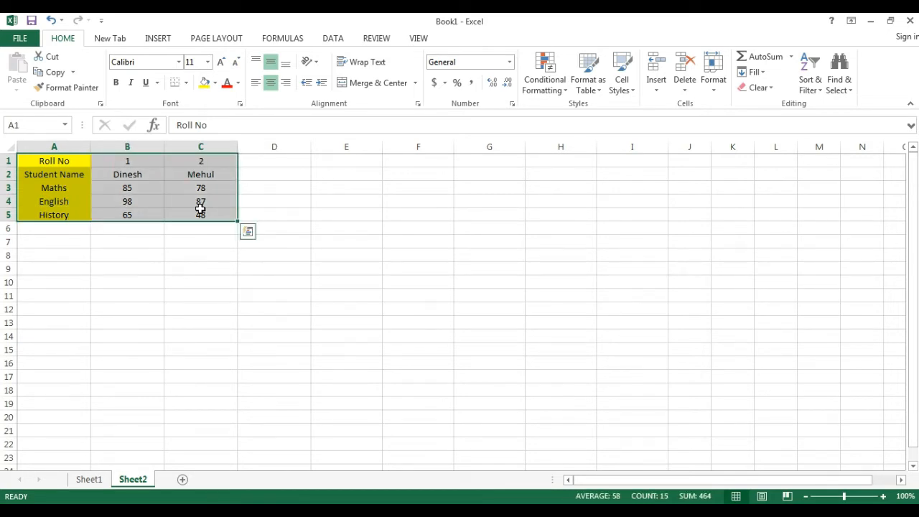
left_click(70, 161)
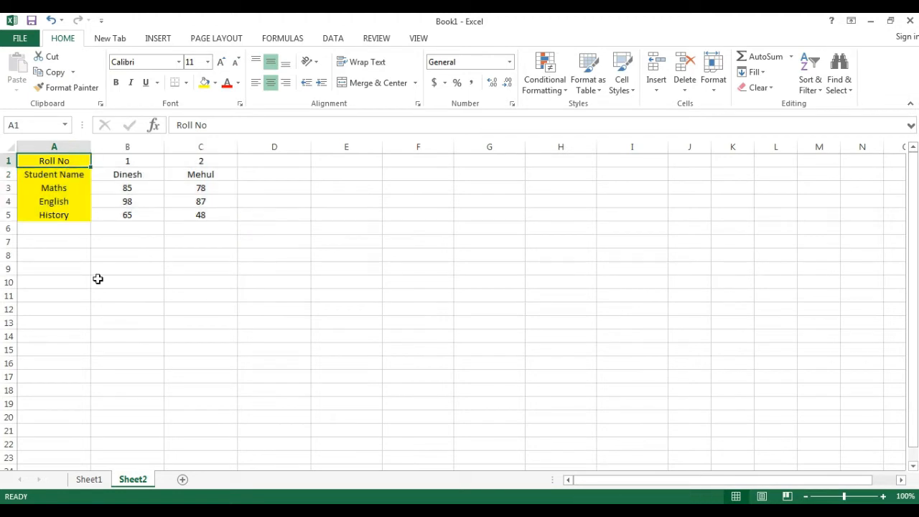
key("Down")
key("Down")
key("Down")
key("Up")
key("Up")
key("Up")
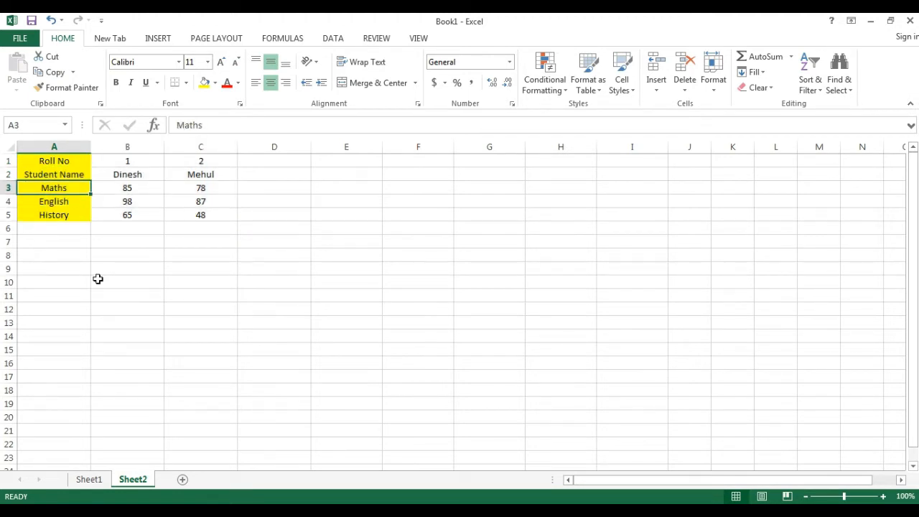
key("Down")
key("Down")
key("Down")
key("Down")
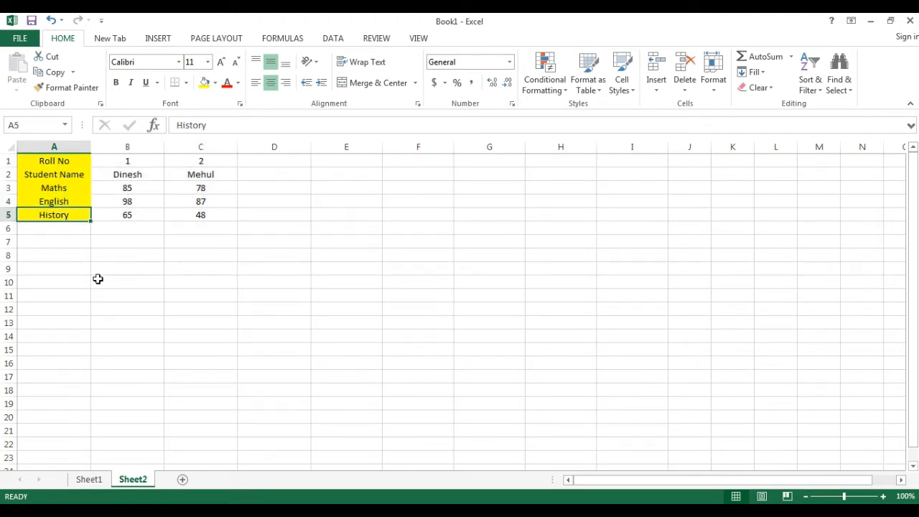
key("Up")
key("Up")
key("Up")
key("Up")
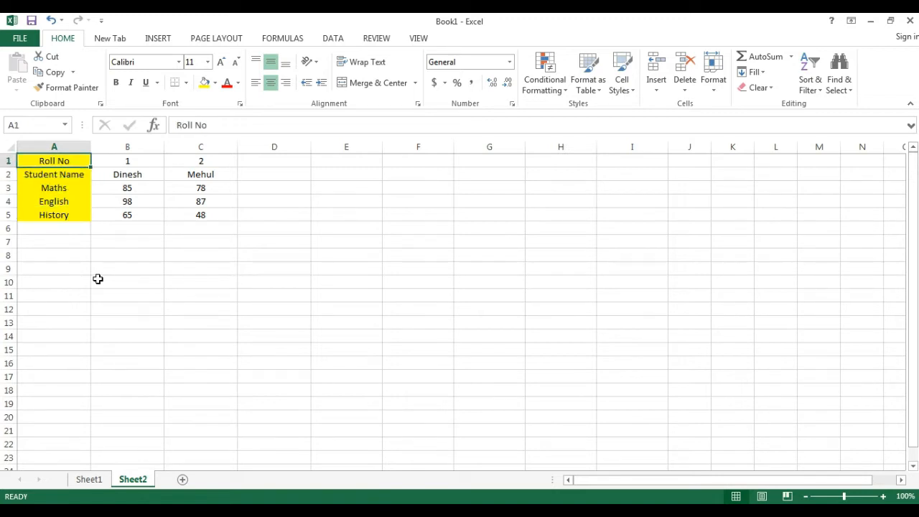
key("Down")
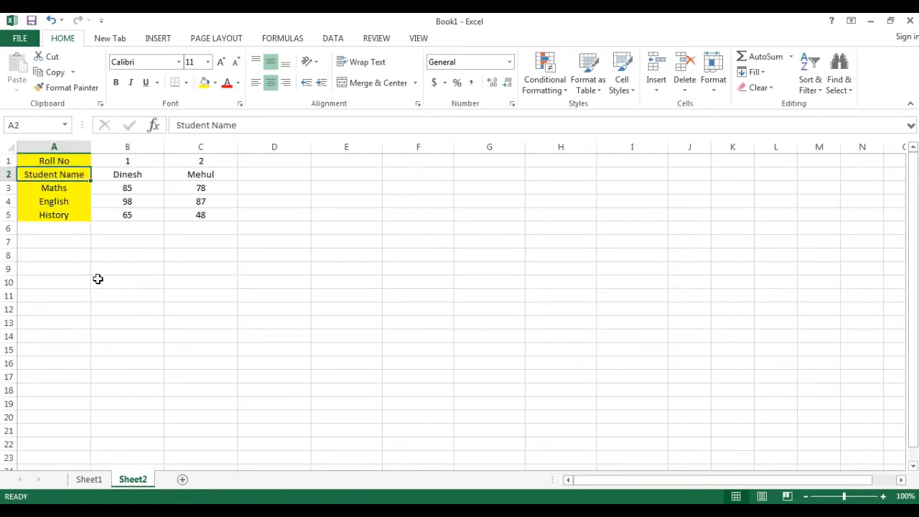
key("Down")
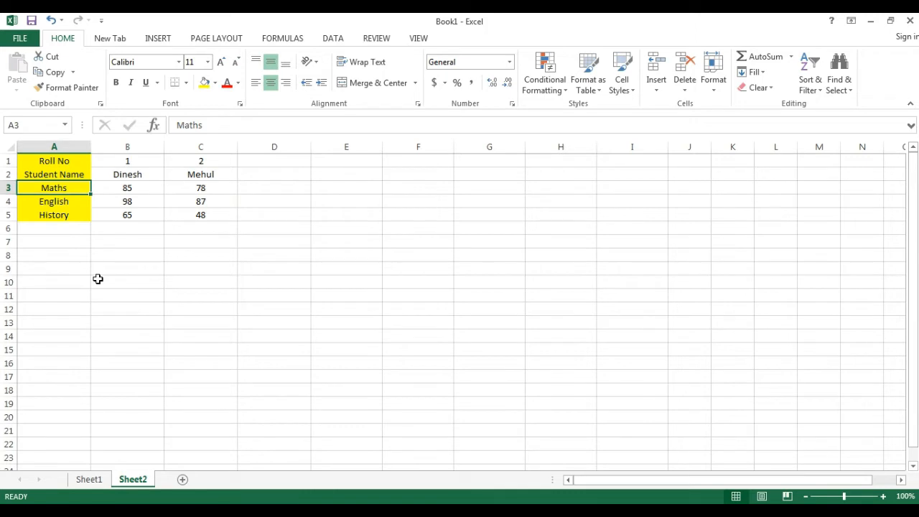
key("Down")
key("Down")
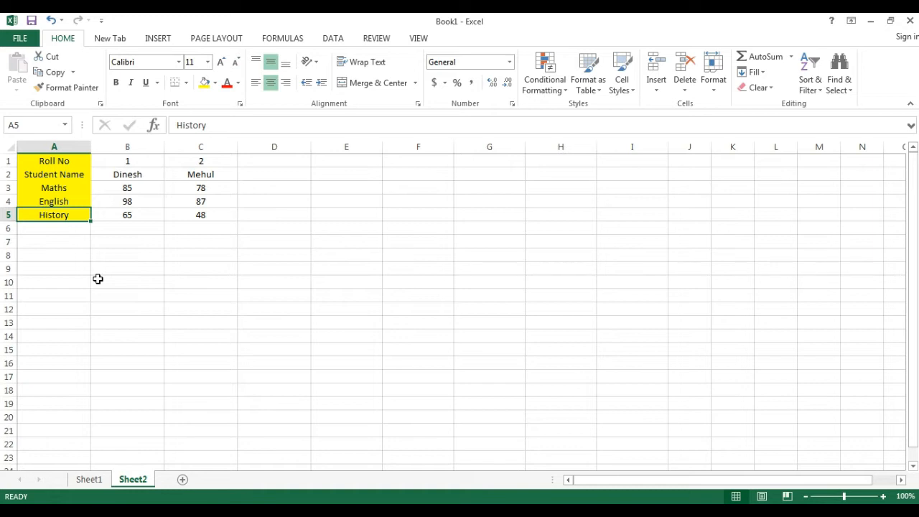
key("Up")
key("Up")
key("Up")
key("Up")
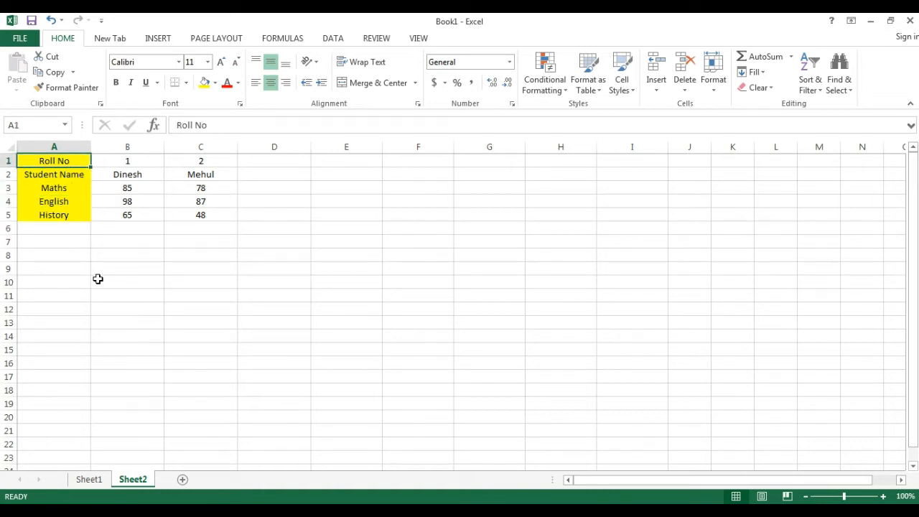
key("Down")
key("Down")
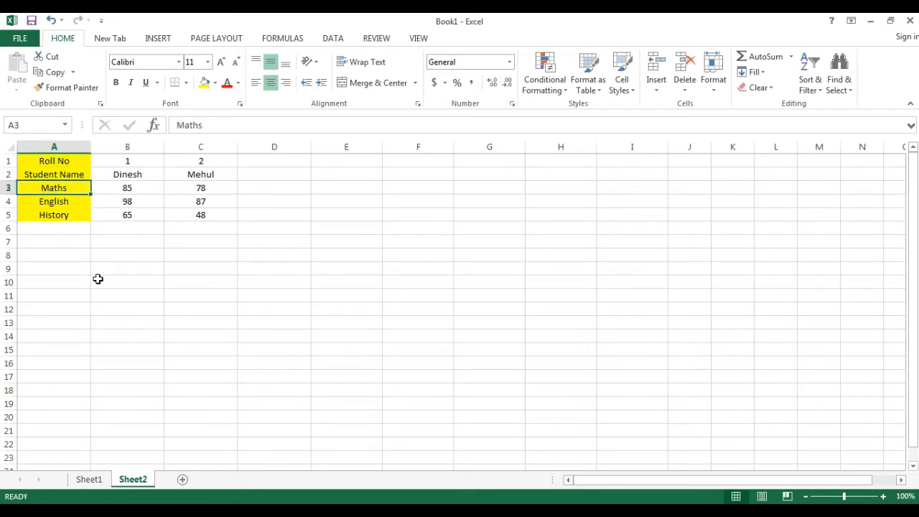
key("Down")
key("Up")
key("Up")
key("Up")
key("Down")
key("Down")
key("Down")
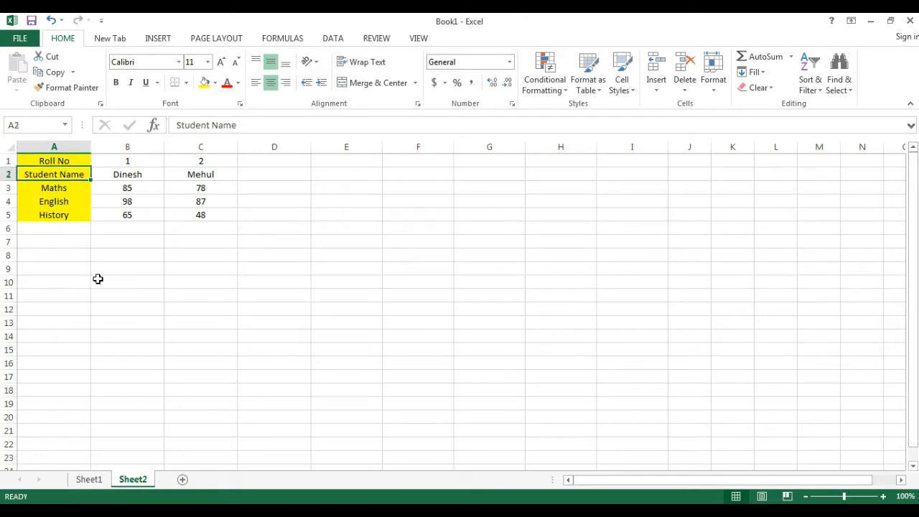
key("Down")
key("Down")
key("Down")
key("Up")
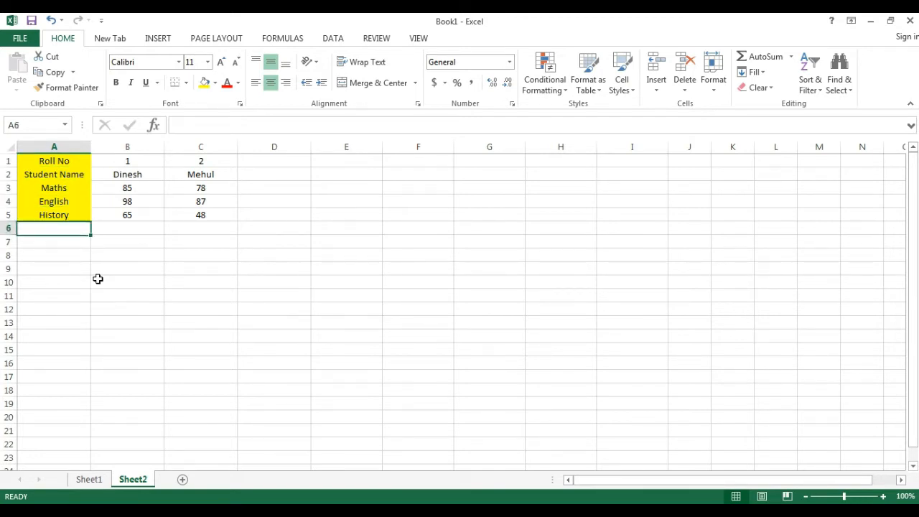
key("Right")
key("Right")
key("Right")
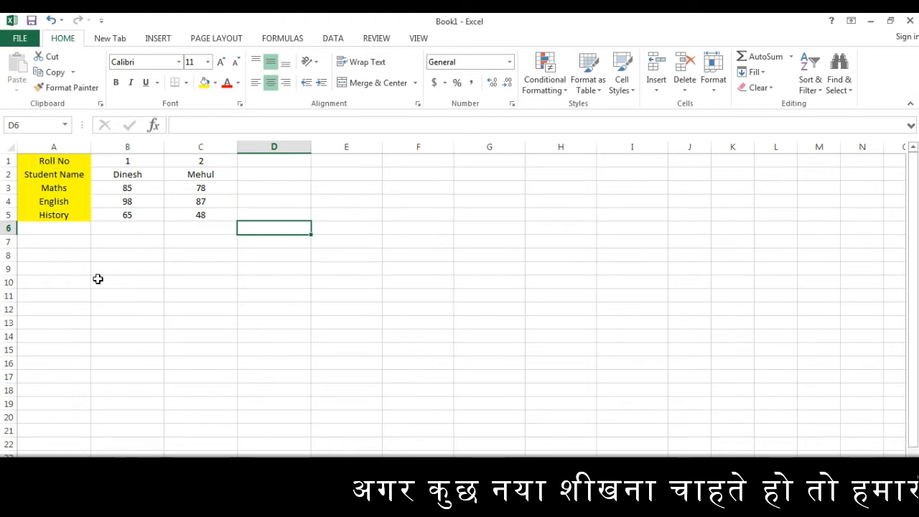
key("Left")
key("Left")
key("Left")
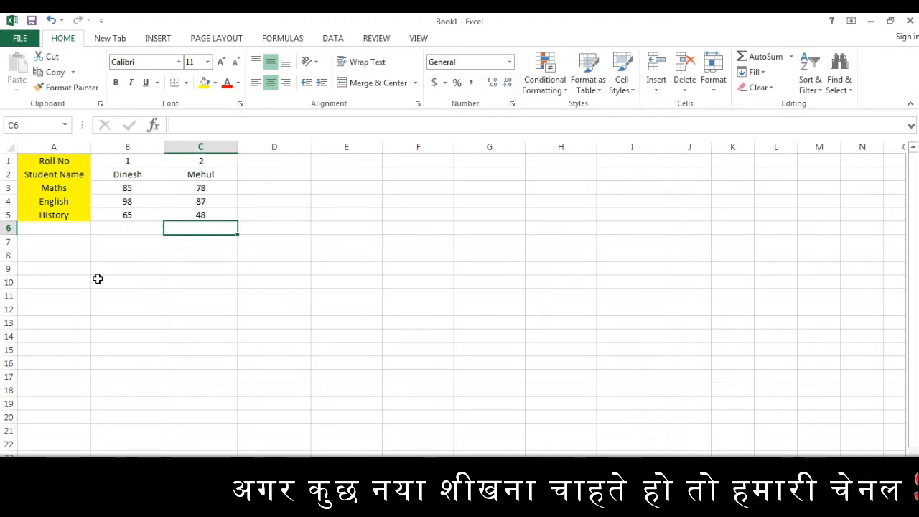
- Select the whole student marks table A1:C5 on Sheet2
key("Up")
key("Up")
key("Up")
key("Up")
key("Up")
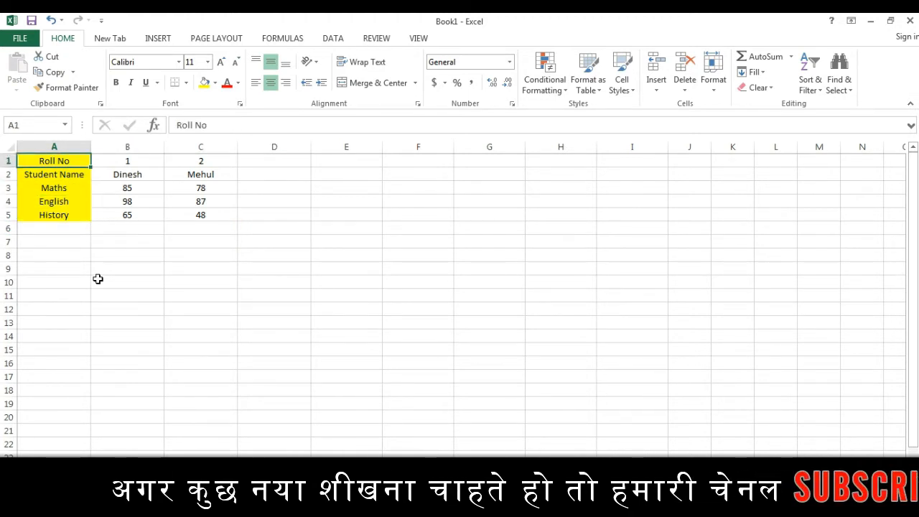
key("shift+Down")
key("shift+Down")
key("shift+Down")
key("shift+Down")
key("shift+Right")
key("shift+Right")
key("shift+Right")
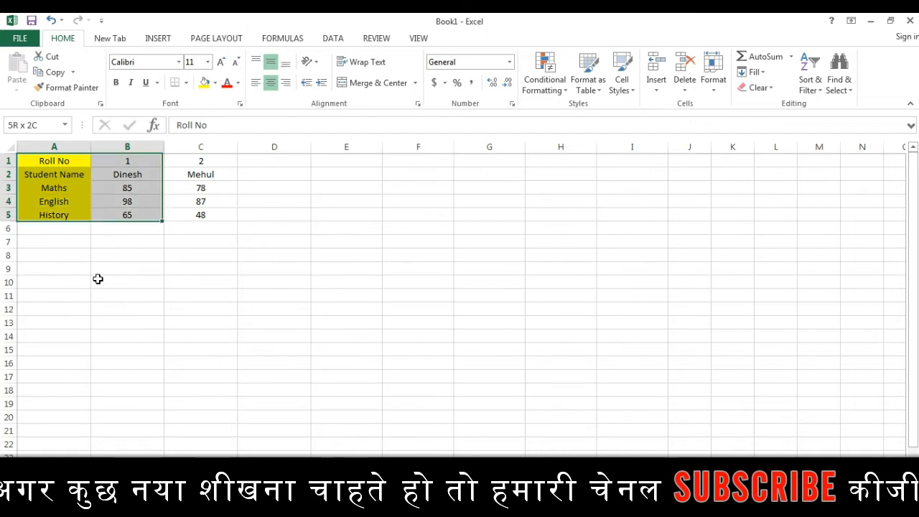
key("shift+Left")
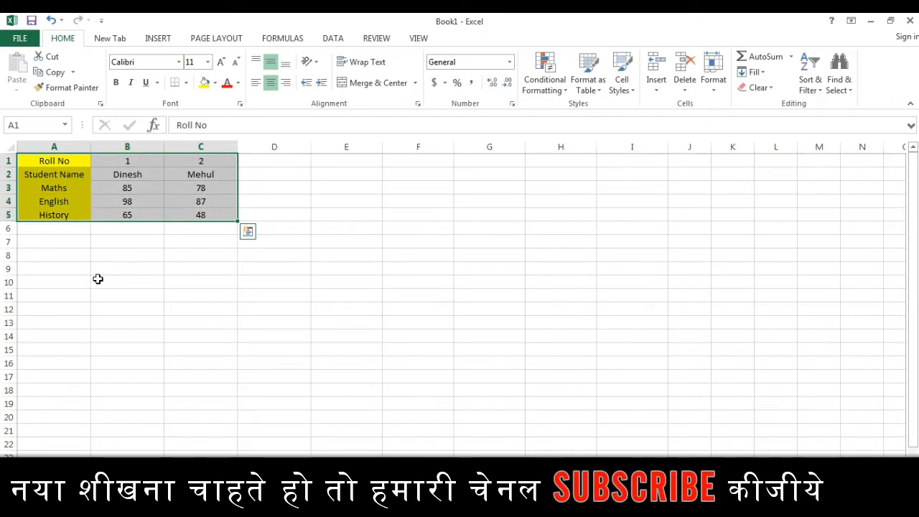
- Copy the selected marks table and choose cell E1 as the paste destination
key("ctrl+c")
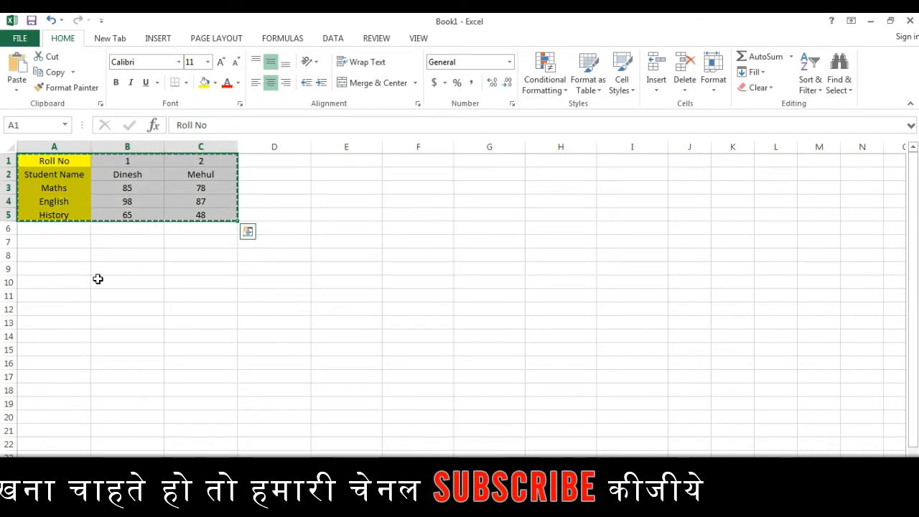
left_click(325, 162)
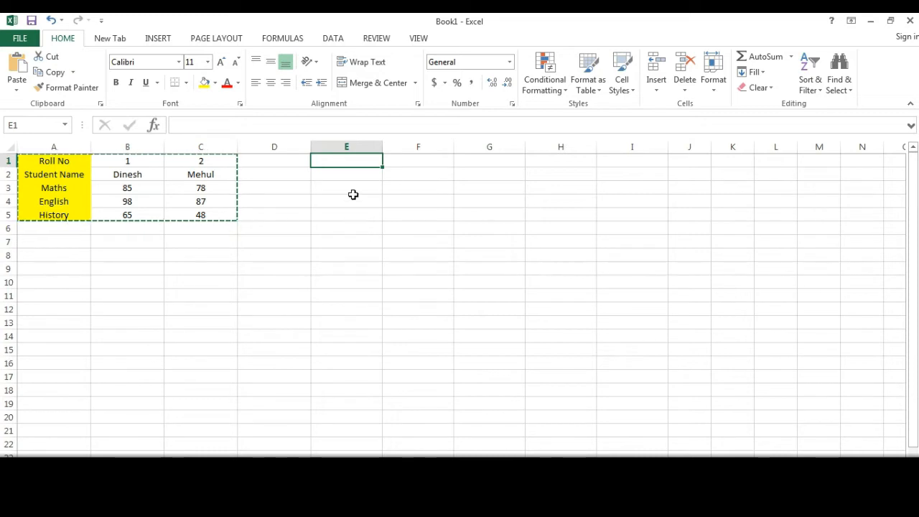
right_click(347, 164)
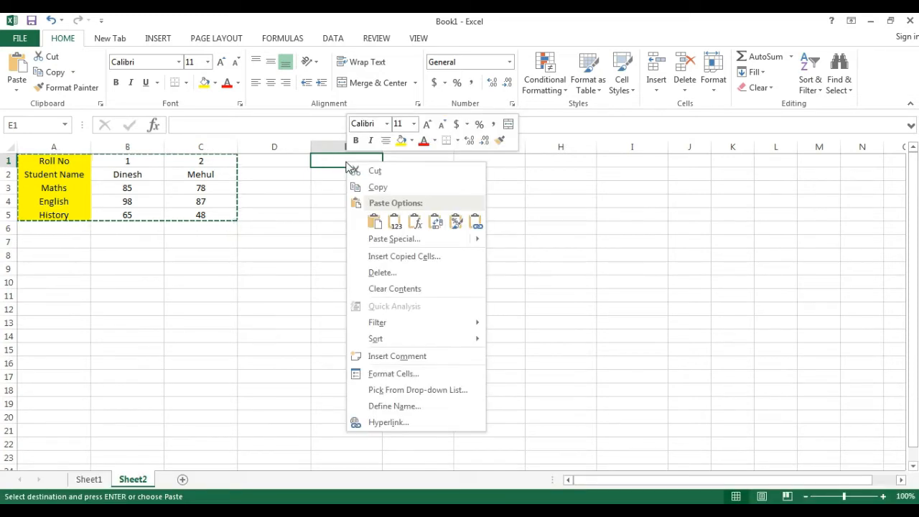
mouse_move(390, 244)
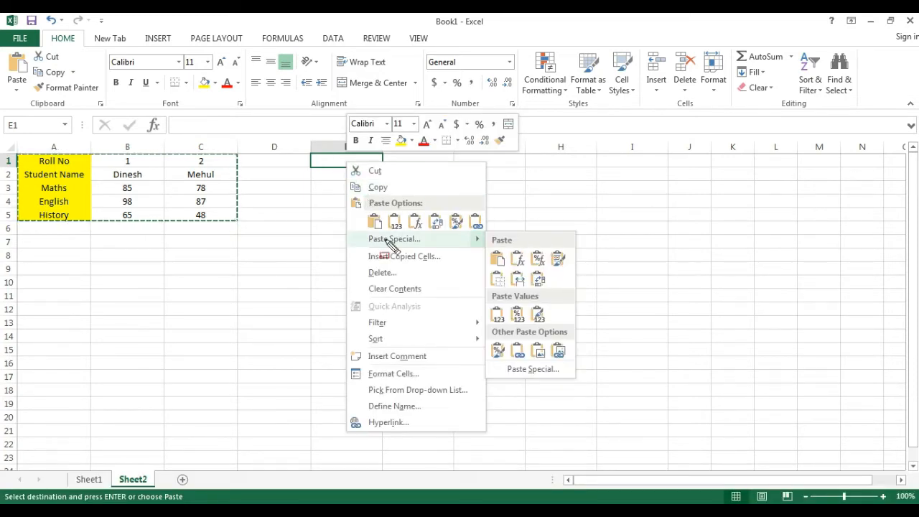
left_click_drag(358, 229, 482, 253)
key("Escape")
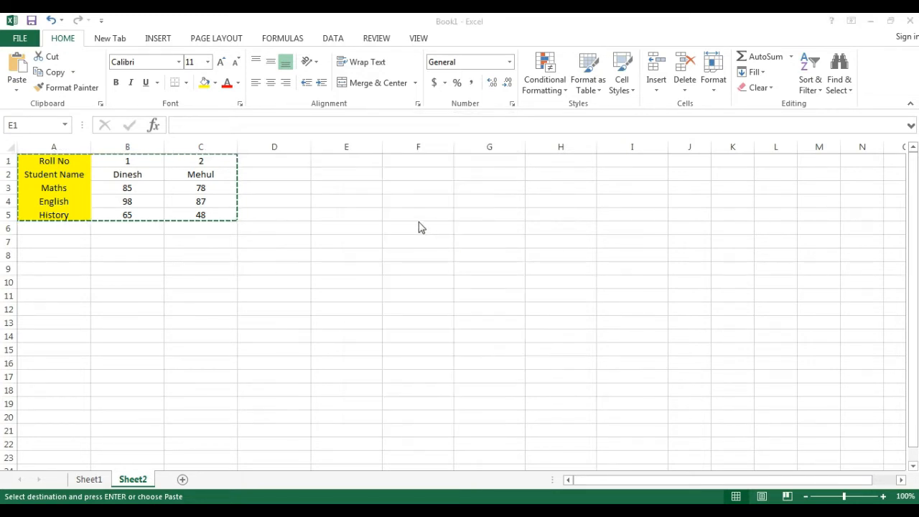
- Paste the copied marks table at E1 using Paste Special with Transpose, so the headings run across row 1
left_click(355, 159)
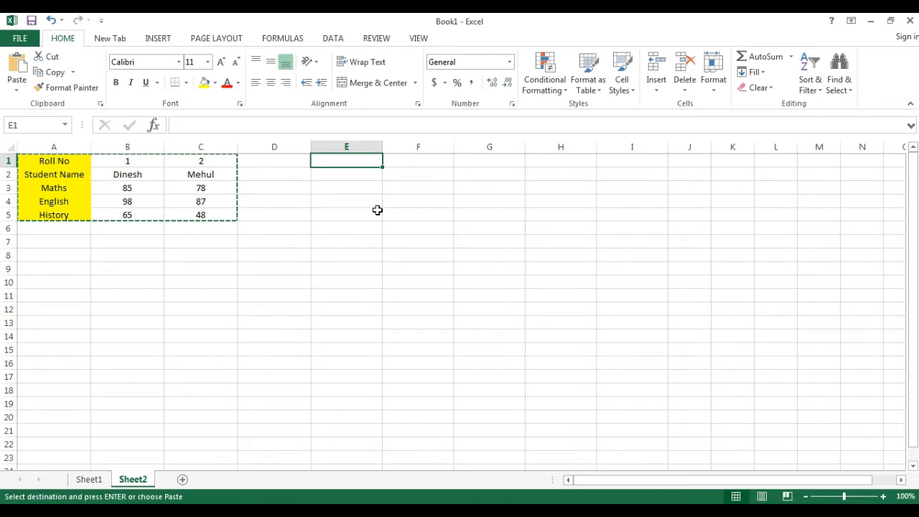
right_click(353, 162)
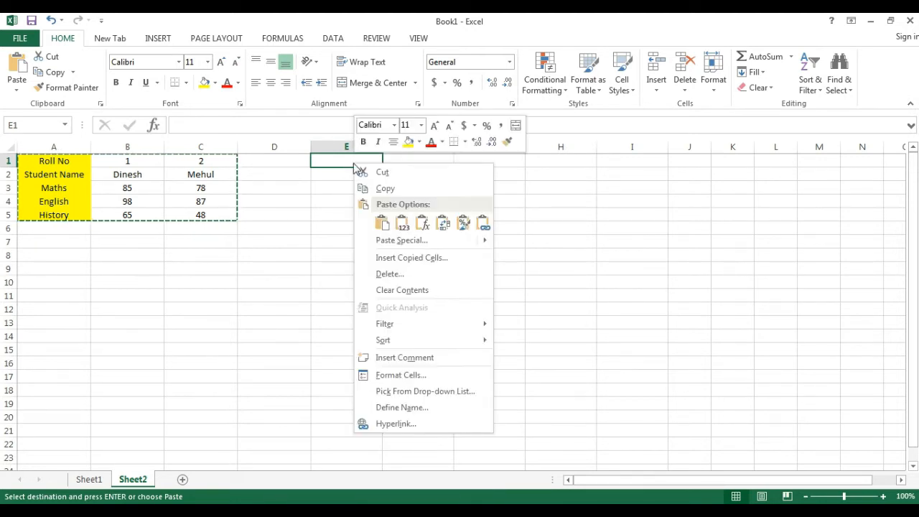
left_click(401, 242)
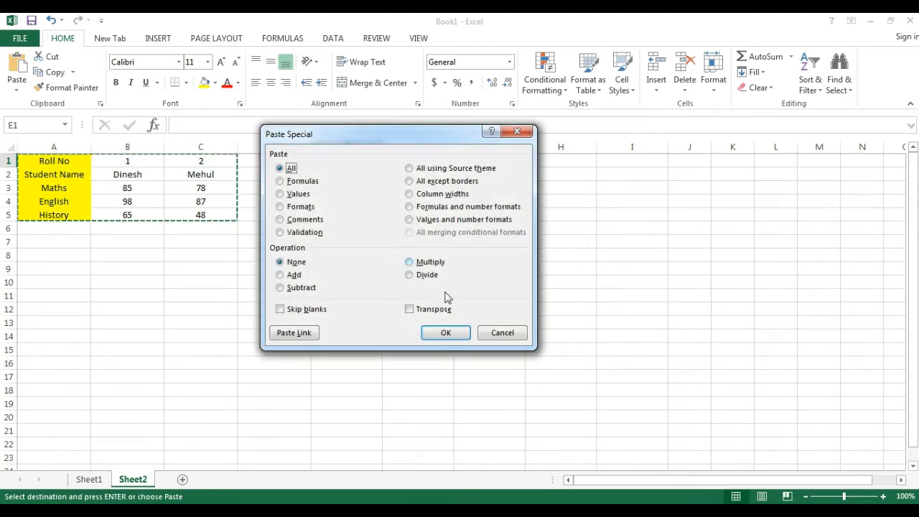
left_click(418, 314)
key("ctrl+alt+d")
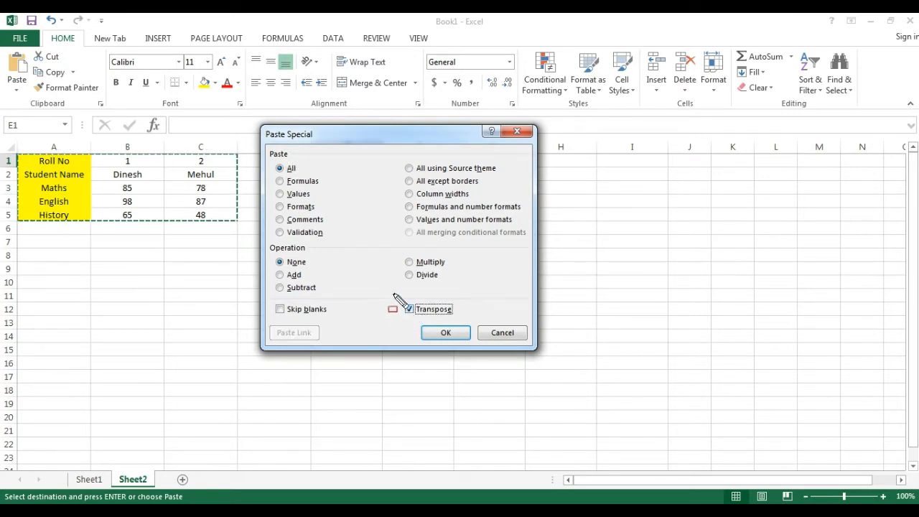
left_click_drag(394, 294, 471, 323)
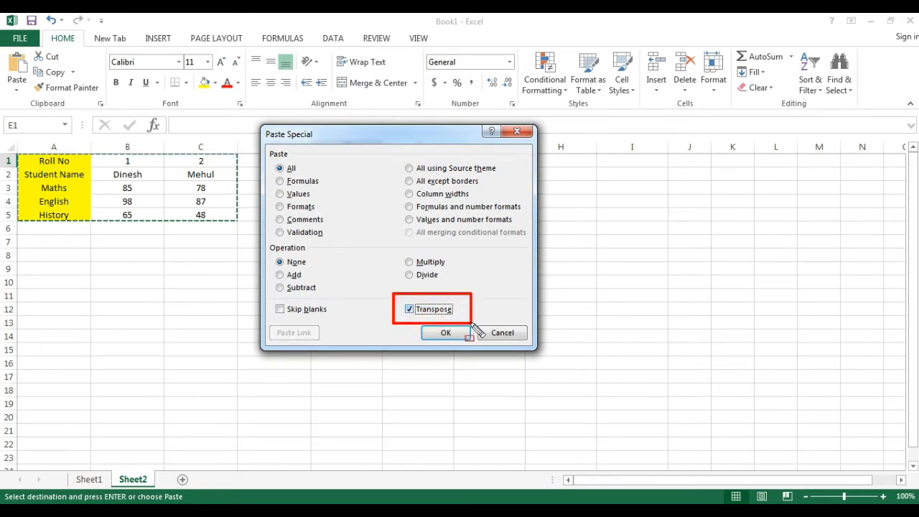
key("Escape")
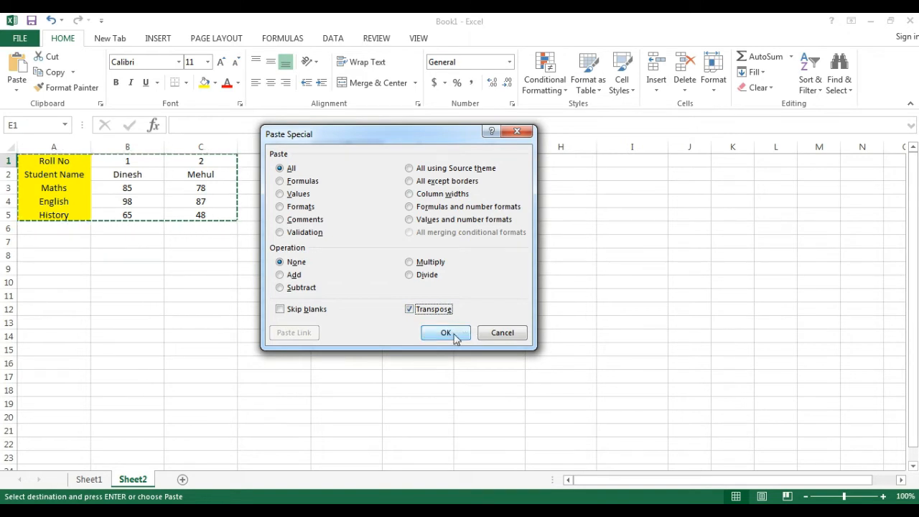
left_click(446, 332)
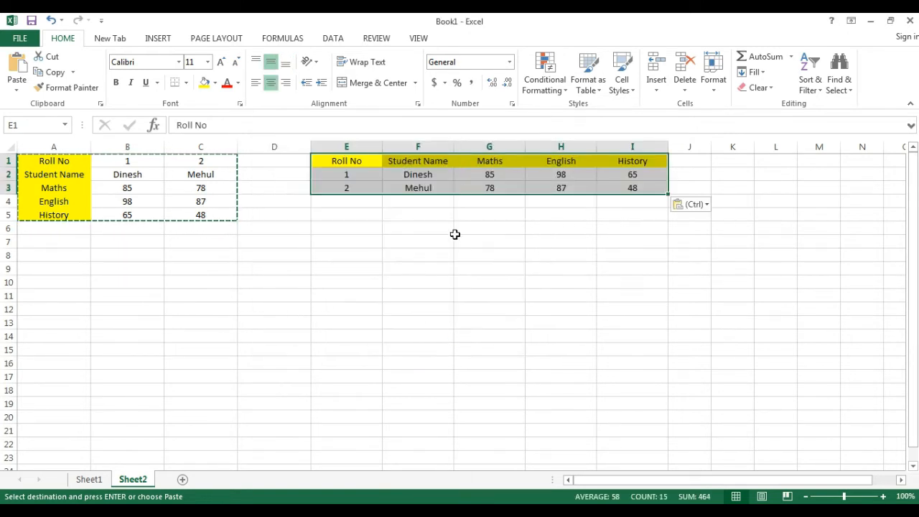
left_click(460, 230)
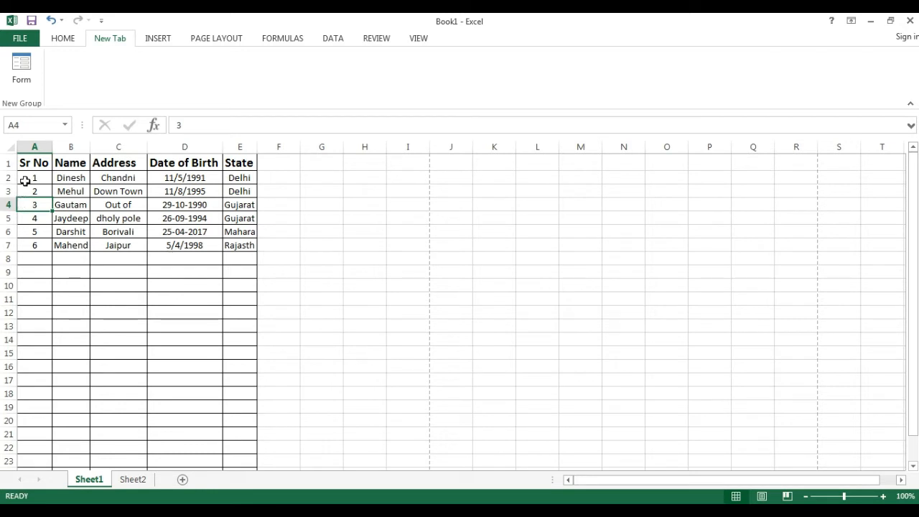
- Turn on Filter for the heading row A1:E1, Sr No to State, of the personal records table on Sheet1
left_click_drag(26, 179, 250, 244)
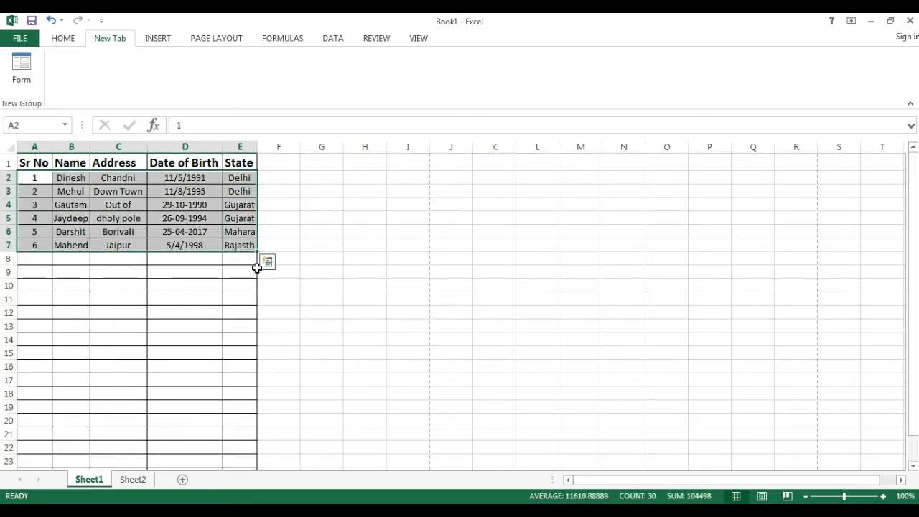
left_click(288, 193)
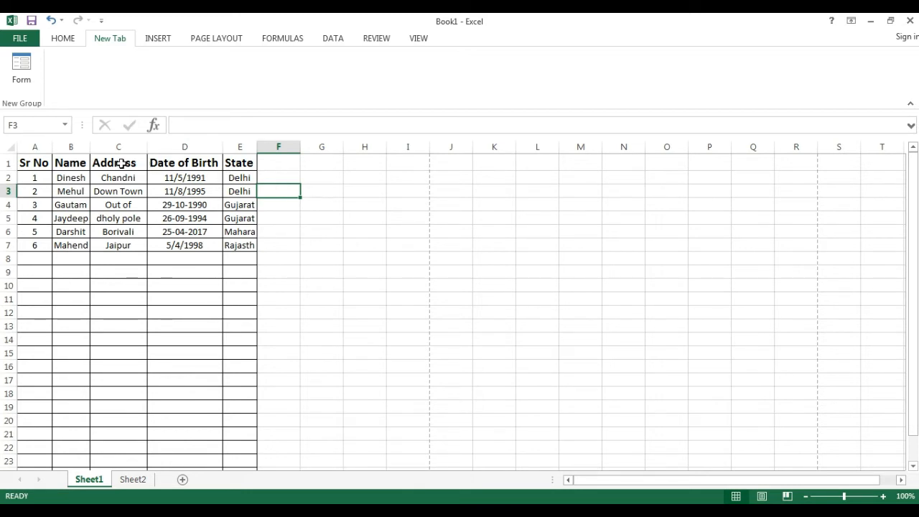
left_click(46, 165)
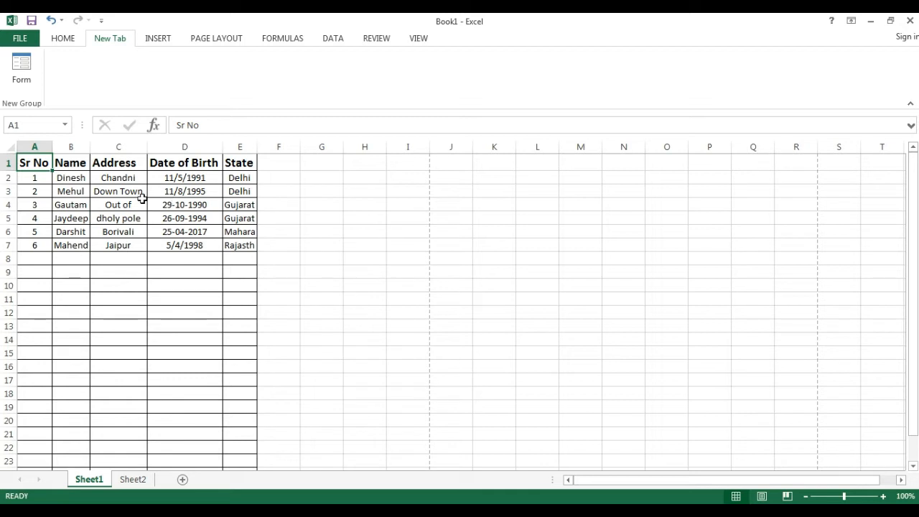
left_click_drag(40, 163, 229, 163)
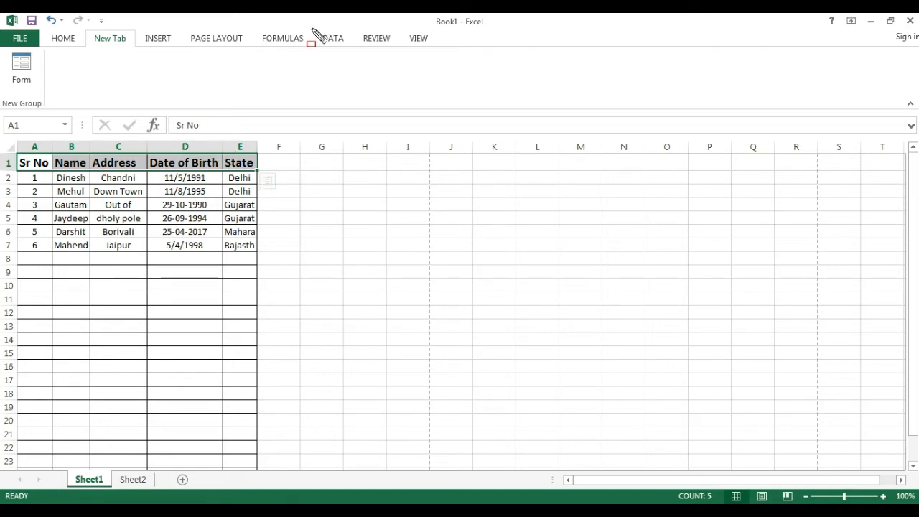
left_click_drag(311, 29, 353, 48)
left_click(339, 40)
left_click(356, 69)
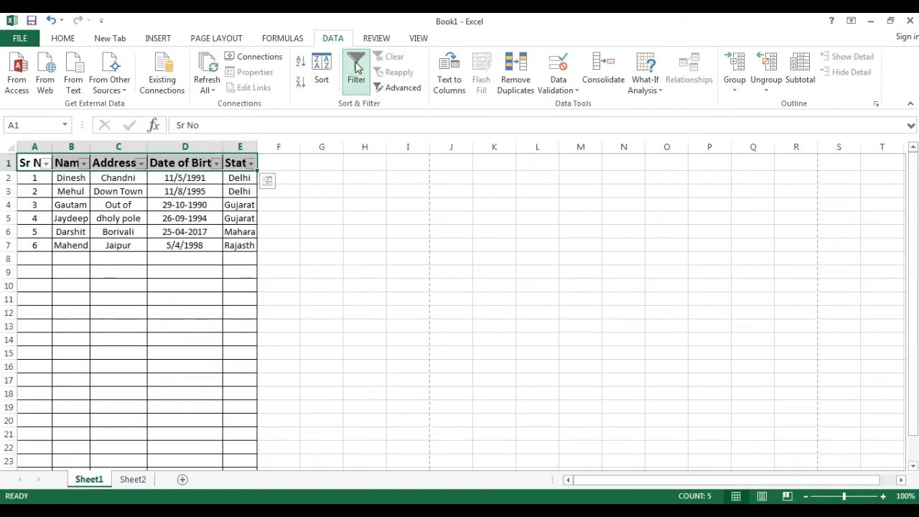
left_click_drag(338, 49, 380, 99)
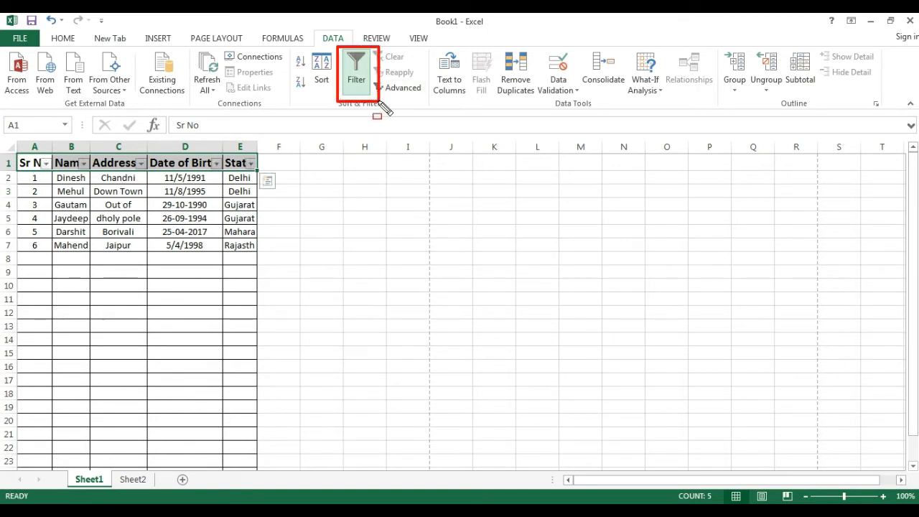
- Filter the State column to show only the Maharastra records
left_click(241, 178)
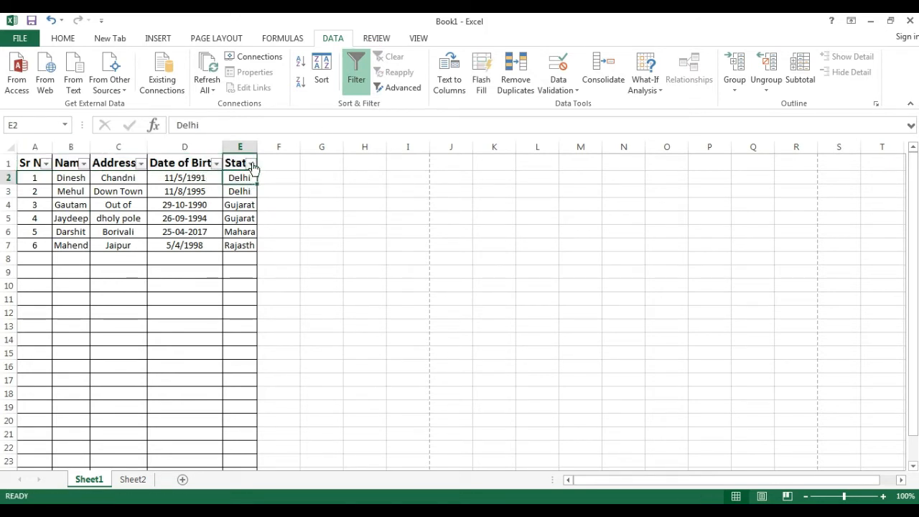
left_click(251, 165)
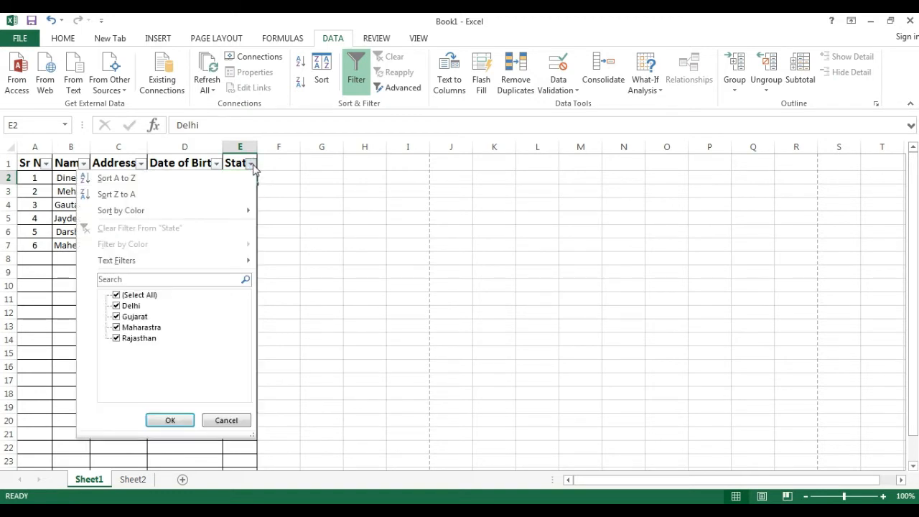
left_click(253, 166)
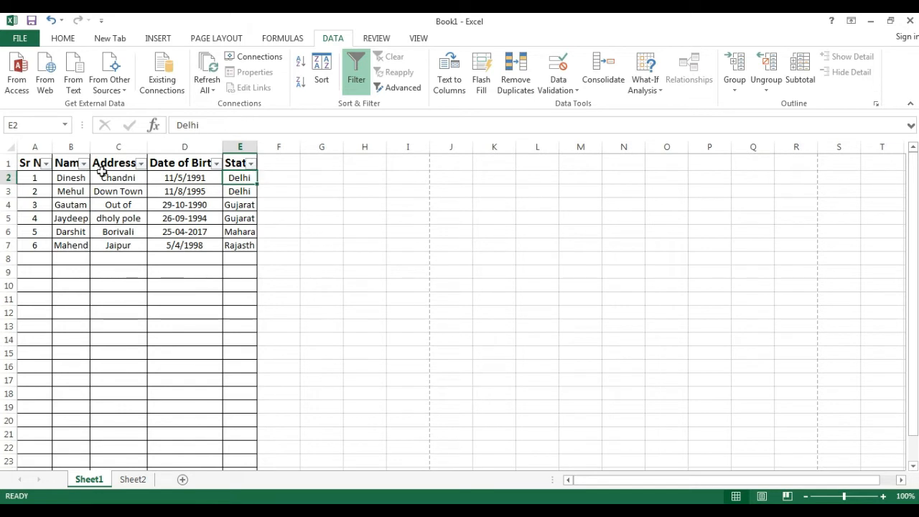
left_click(252, 165)
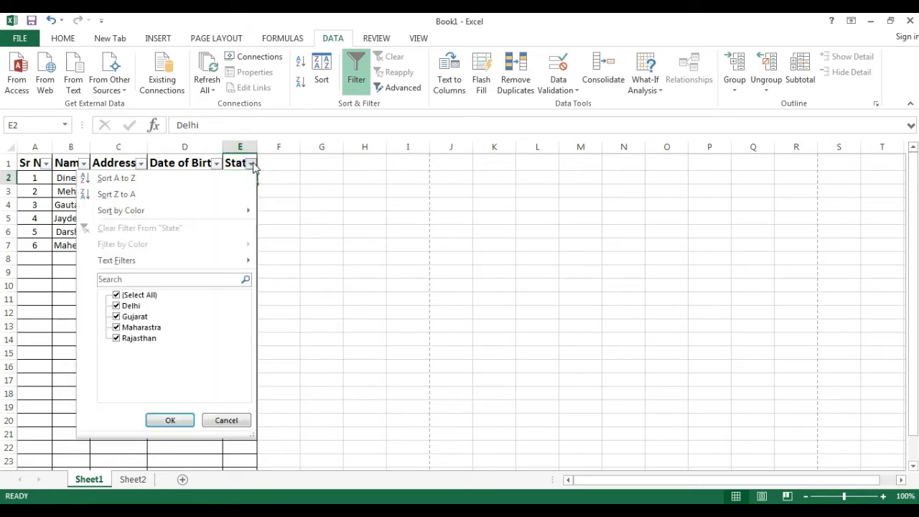
left_click(128, 297)
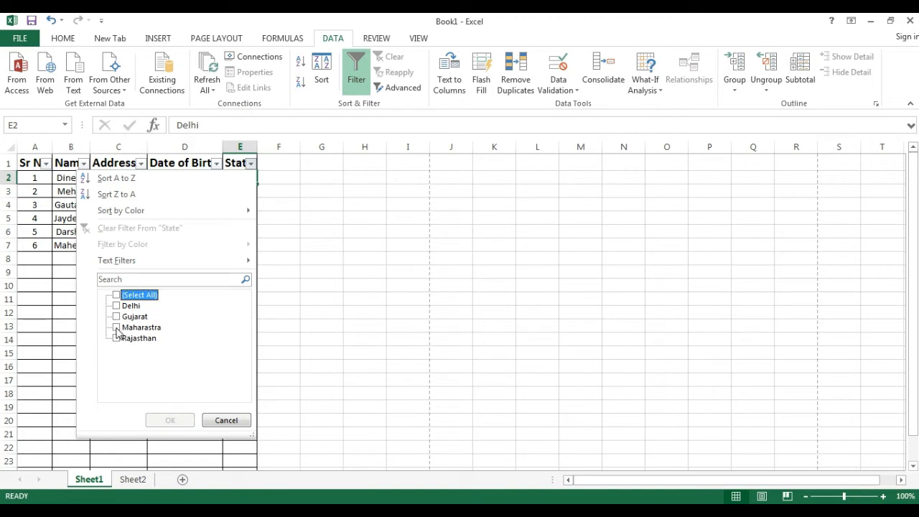
left_click(115, 327)
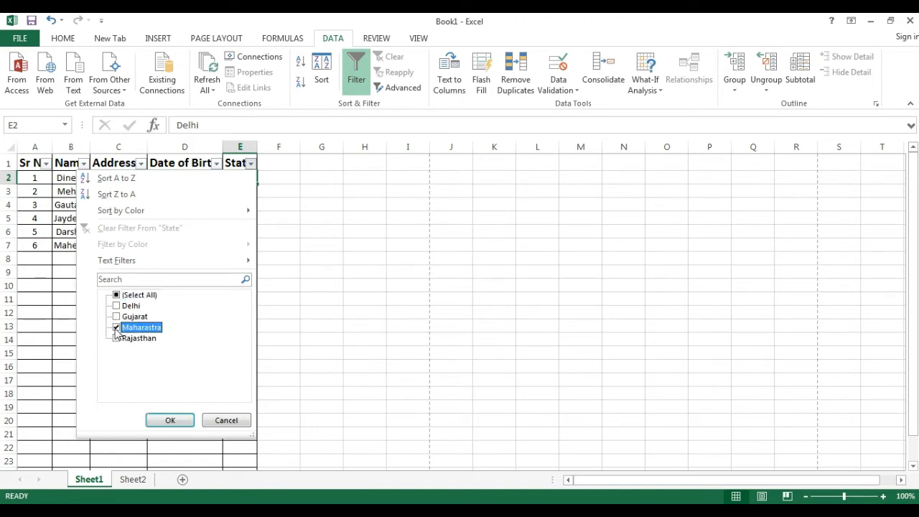
left_click(168, 420)
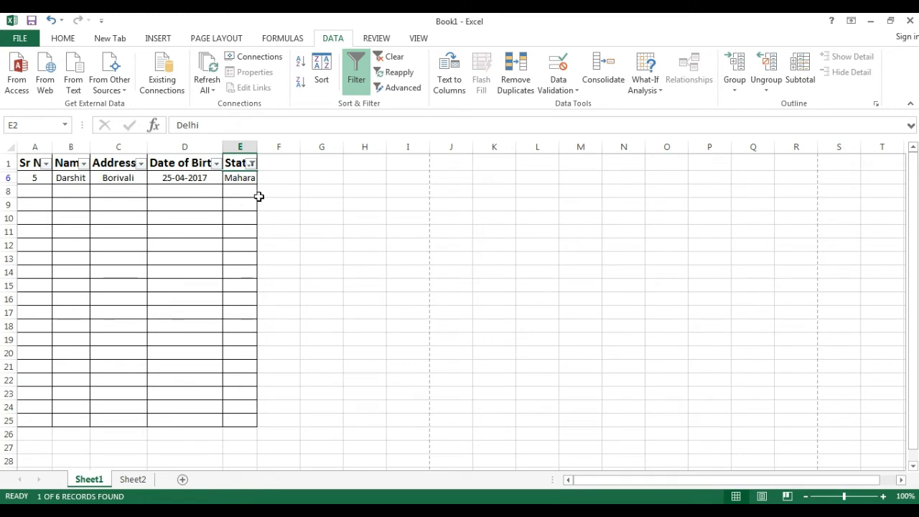
- Change the State filter to show only the Gujarat records
left_click(251, 164)
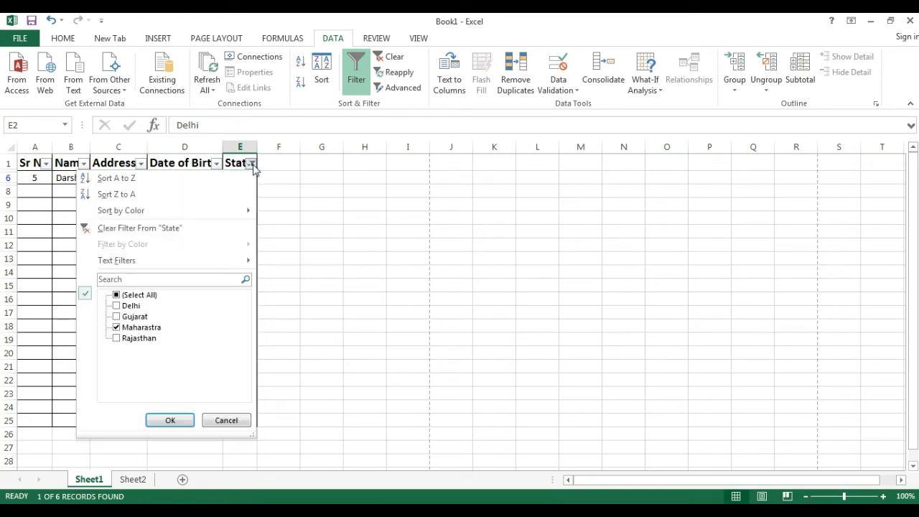
left_click(128, 329)
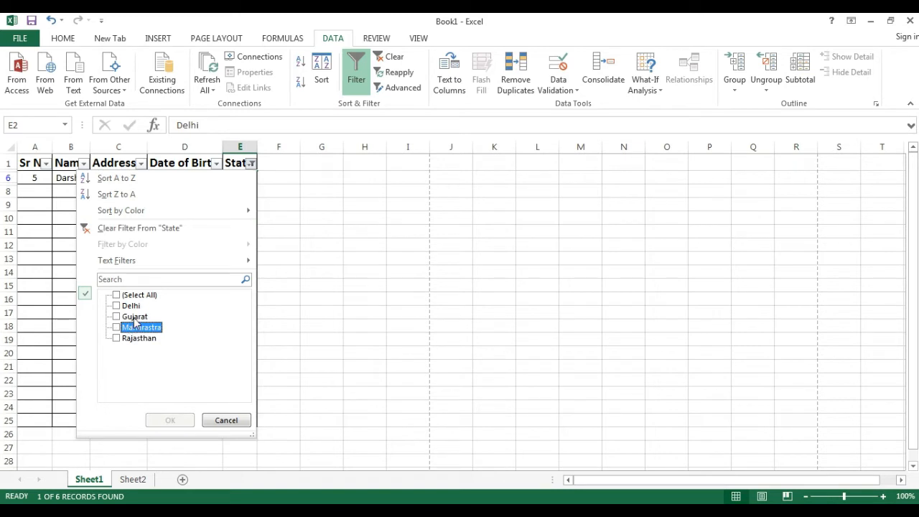
left_click(133, 317)
left_click(162, 420)
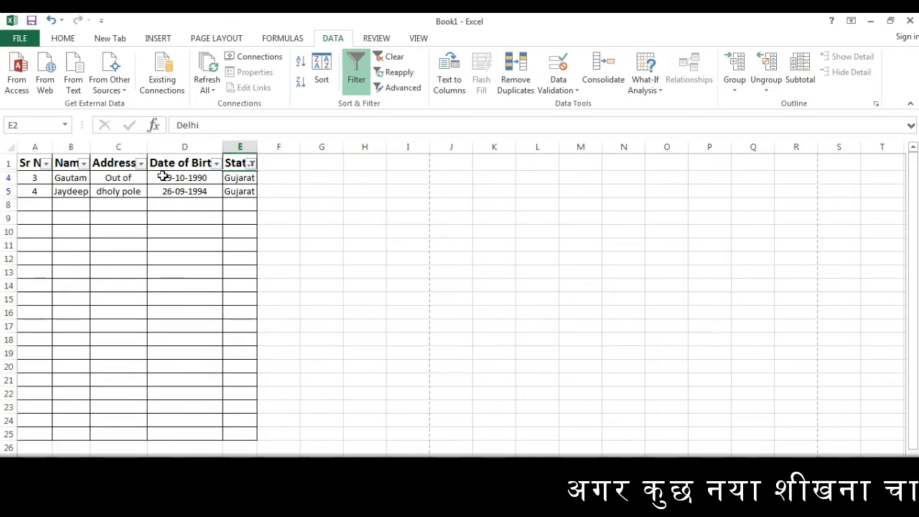
- Filter the Name column as well, leaving only the name of the Sr No 4 record ticked
left_click(83, 164)
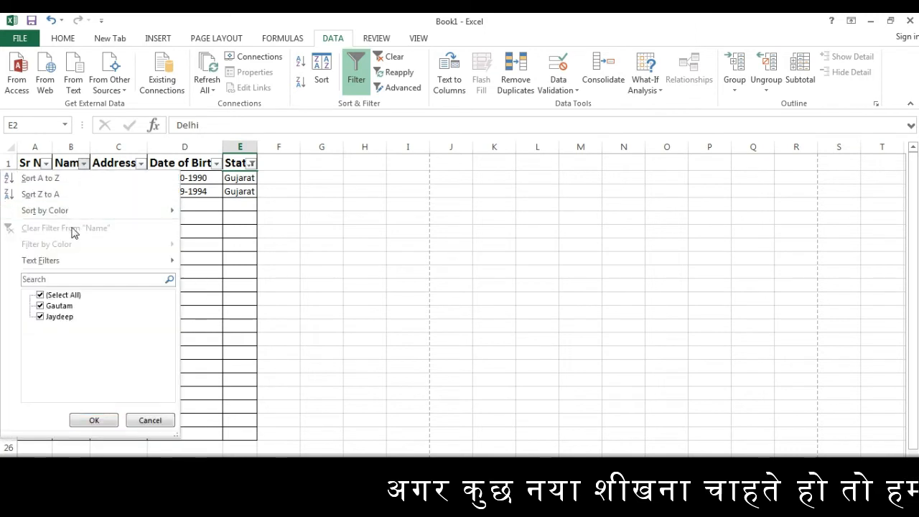
left_click(40, 295)
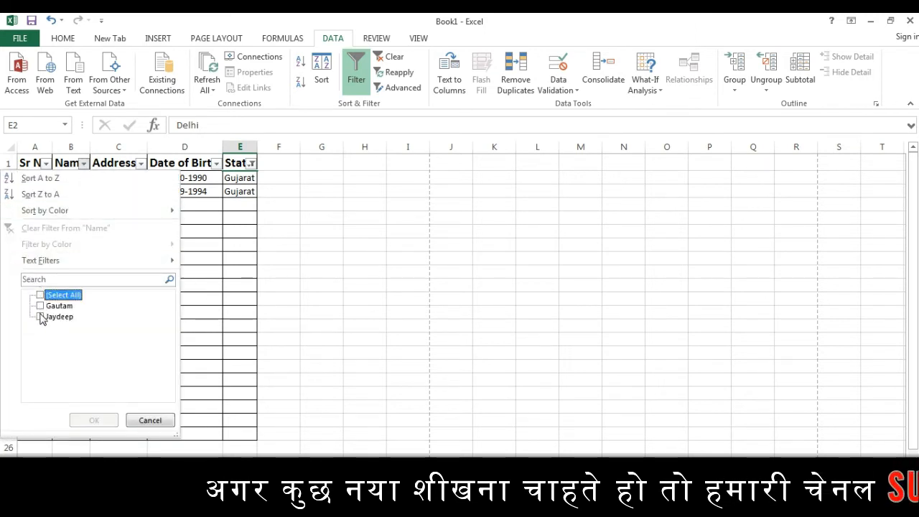
left_click(40, 316)
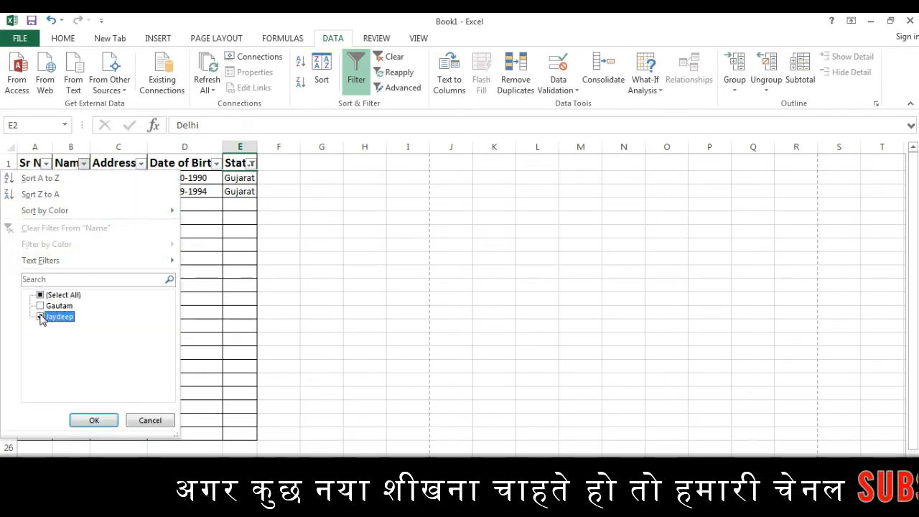
left_click(93, 421)
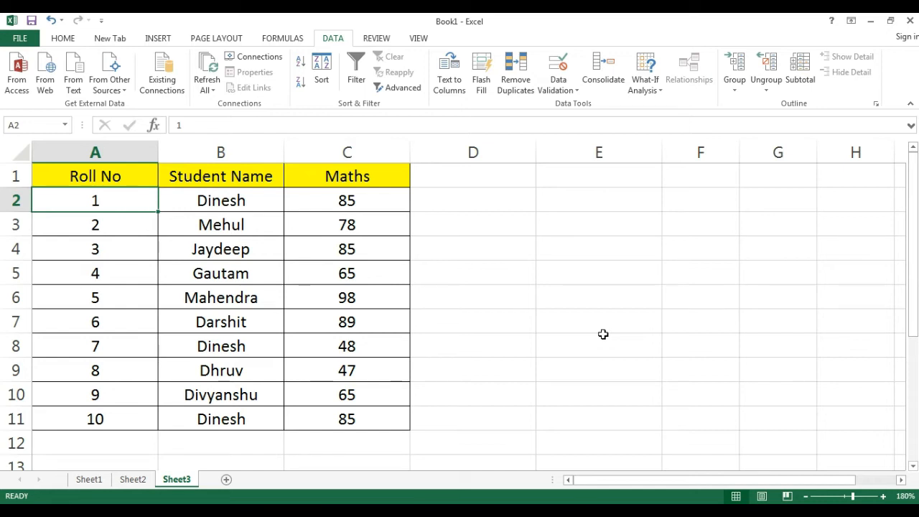
- Examine the Student Name column of the Sheet3 marks table for repeated names and locate the Remove Duplicates command
left_click(240, 204)
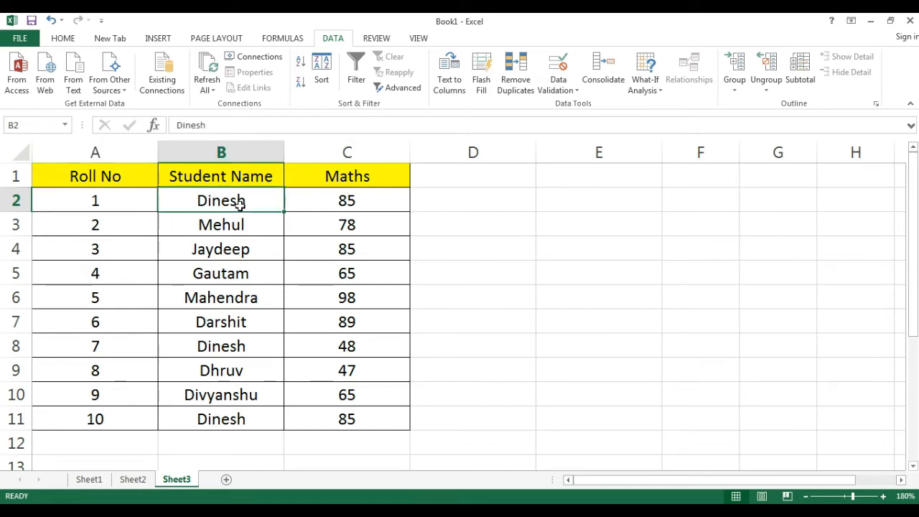
left_click(484, 201)
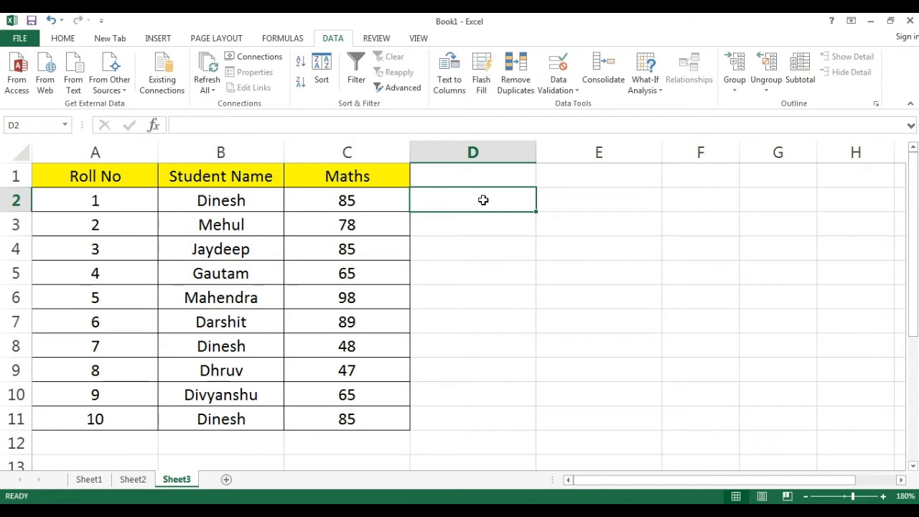
left_click(63, 38)
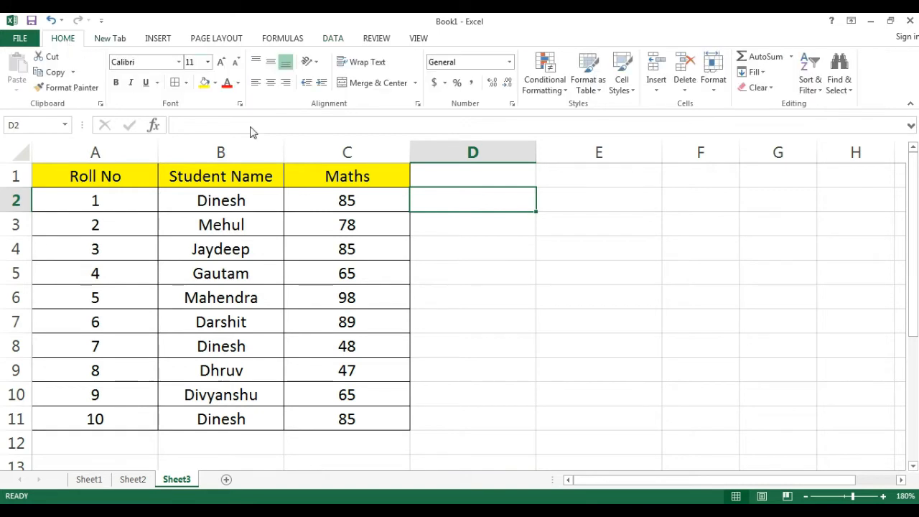
left_click(220, 199)
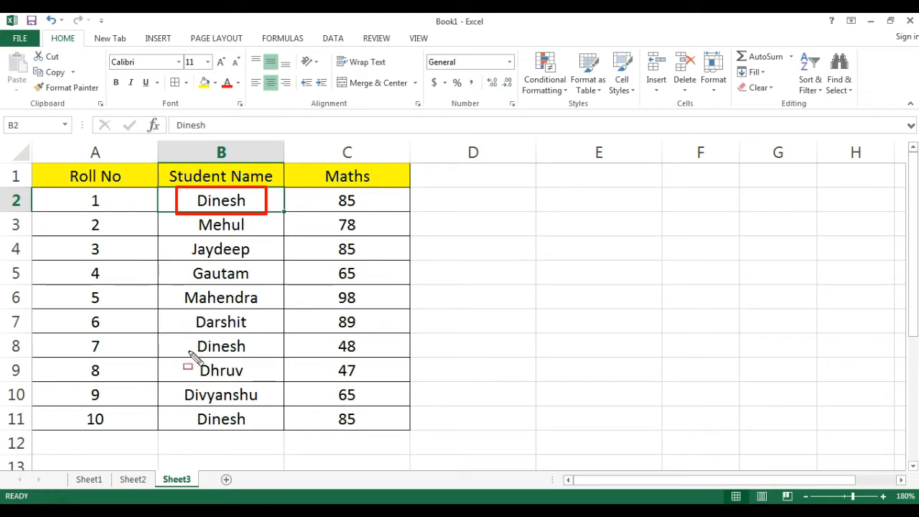
left_click_drag(181, 334, 283, 367)
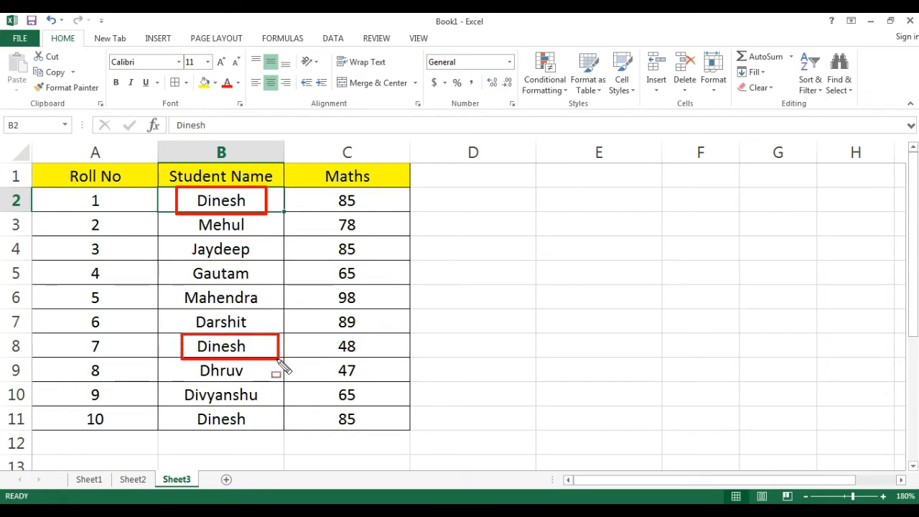
left_click_drag(184, 411, 260, 432)
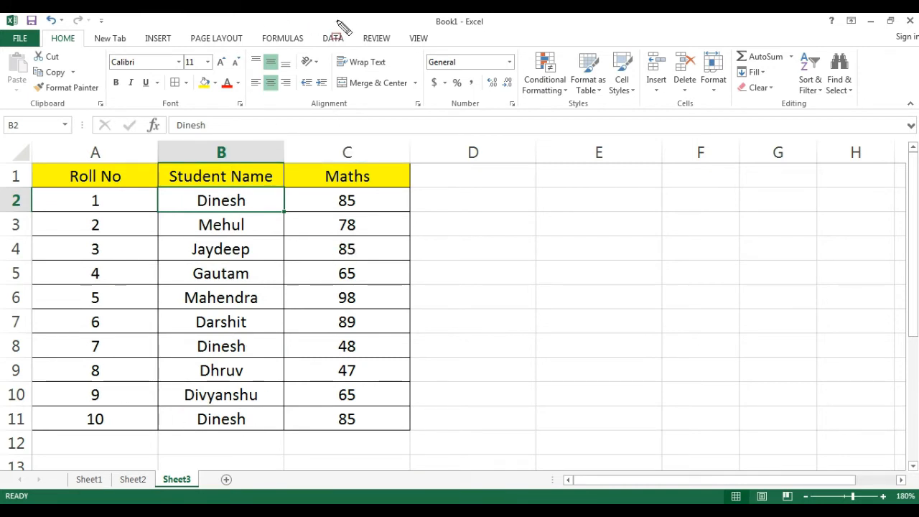
mouse_move(307, 29)
left_mouse_down()
mouse_move(358, 56)
mouse_move(351, 51)
left_mouse_up()
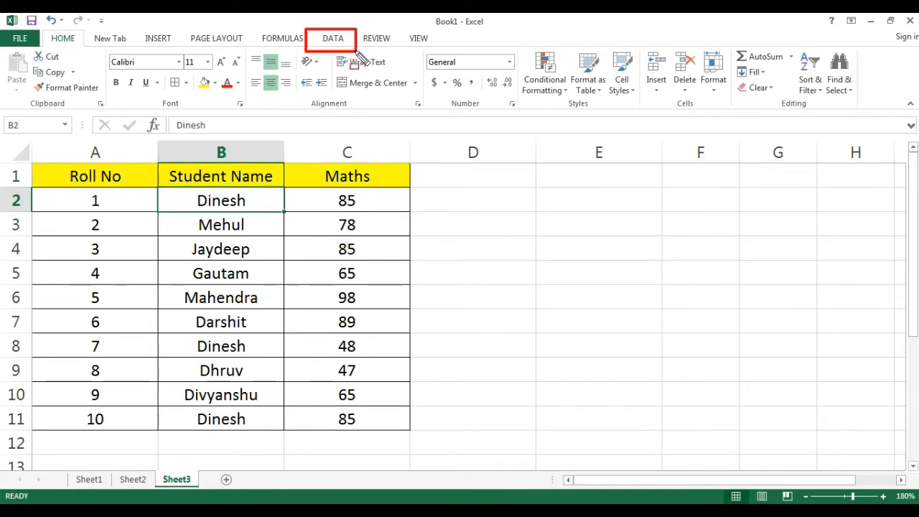
key("Escape")
left_click(336, 40)
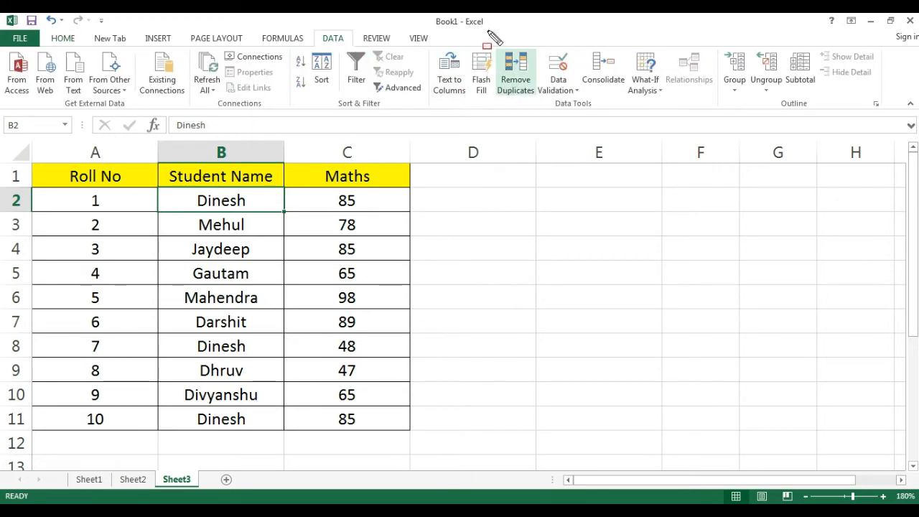
left_click_drag(488, 31, 551, 114)
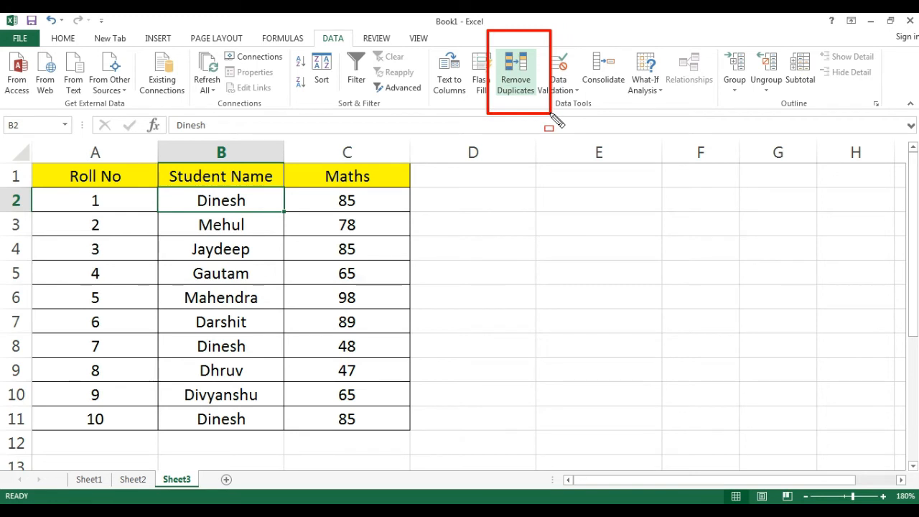
key("Escape")
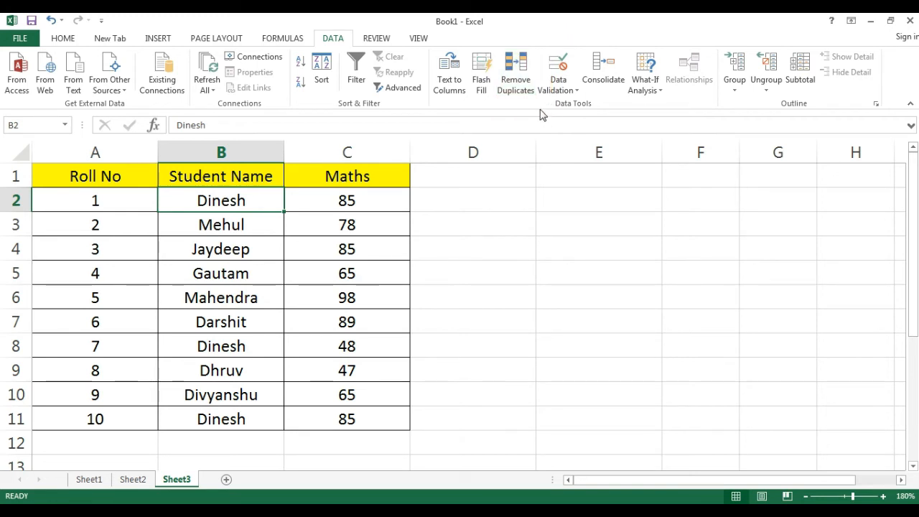
left_click(523, 76)
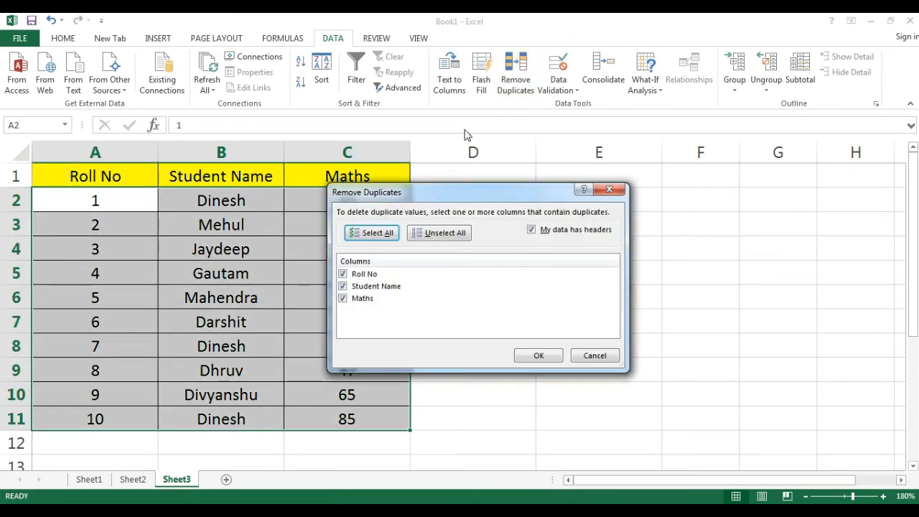
left_click_drag(455, 196, 475, 157)
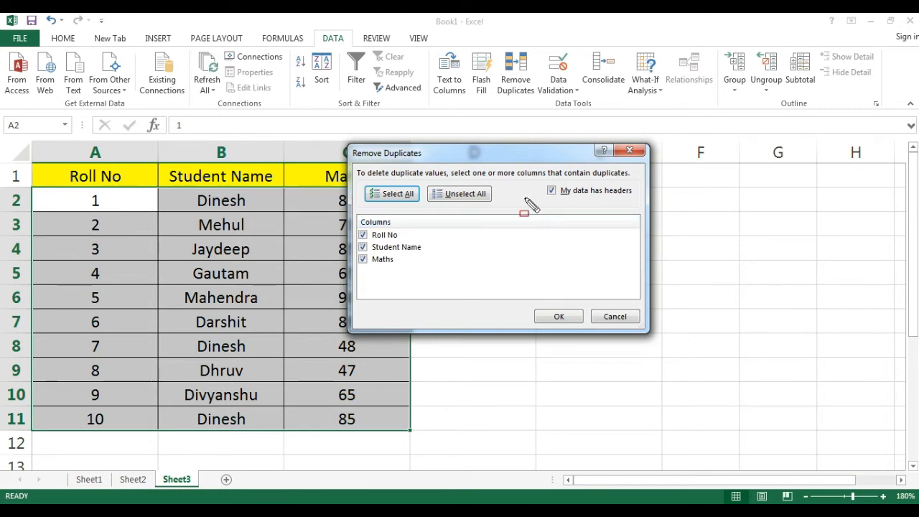
mouse_move(533, 177)
left_mouse_down()
mouse_move(616, 208)
mouse_move(640, 207)
left_mouse_up()
left_click(552, 191)
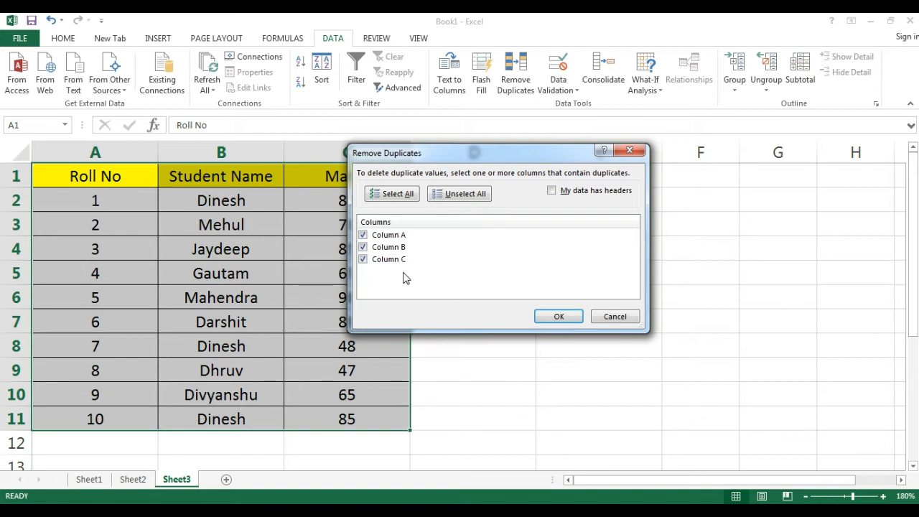
left_click(552, 190)
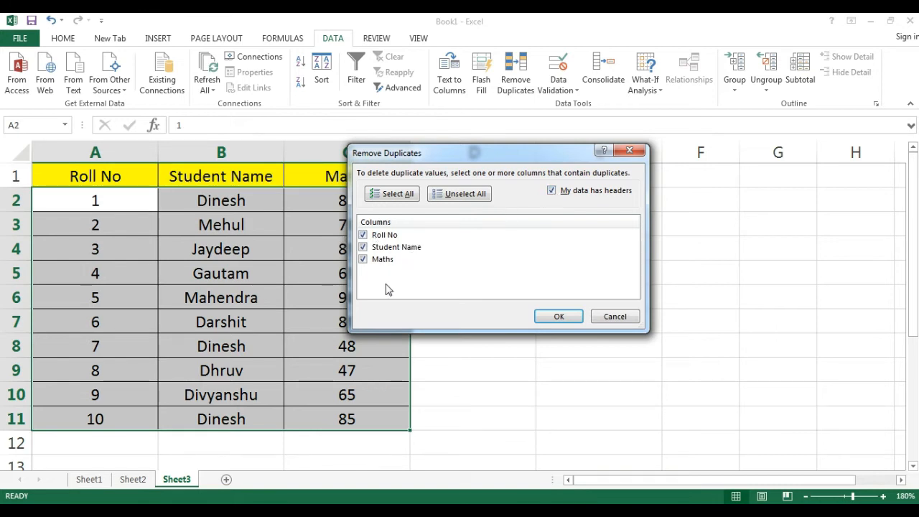
left_click(364, 236)
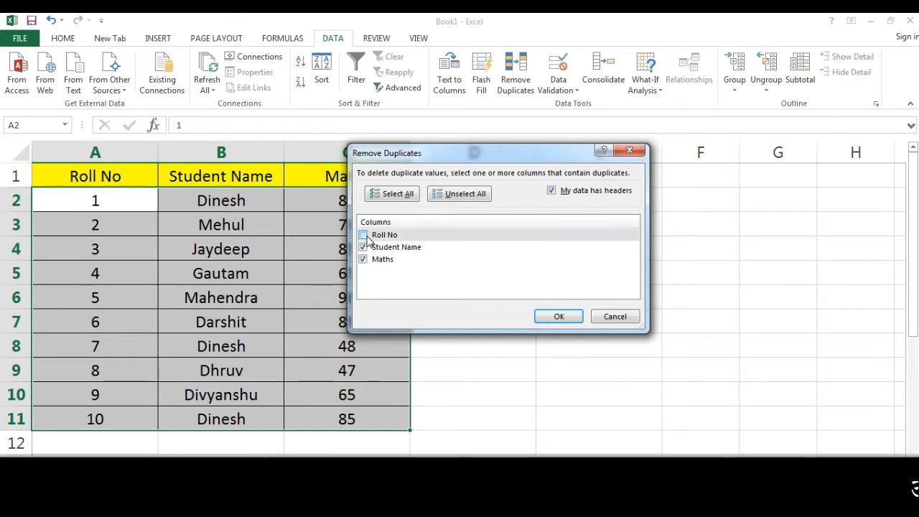
left_click(364, 236)
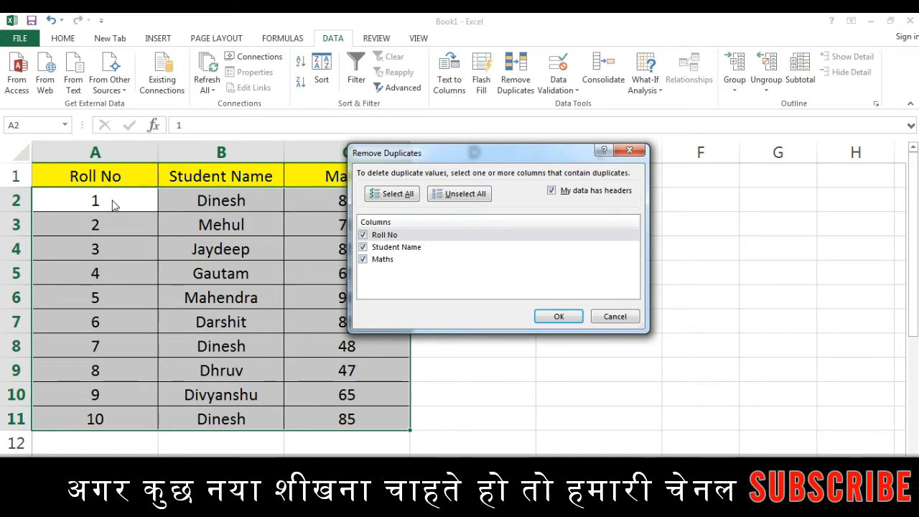
left_click(363, 236)
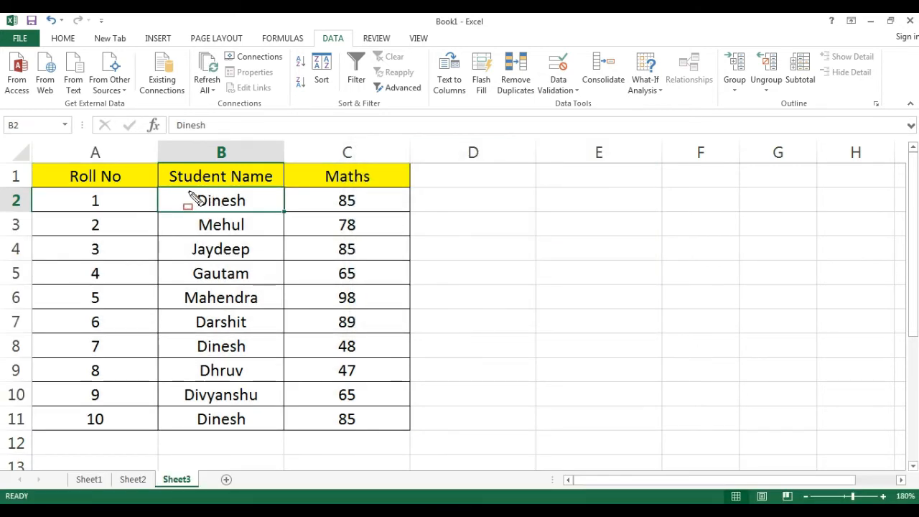
- Compare the student names and Maths marks in rows 2, 8 and 11 to identify fully matching records
left_click_drag(188, 192, 256, 213)
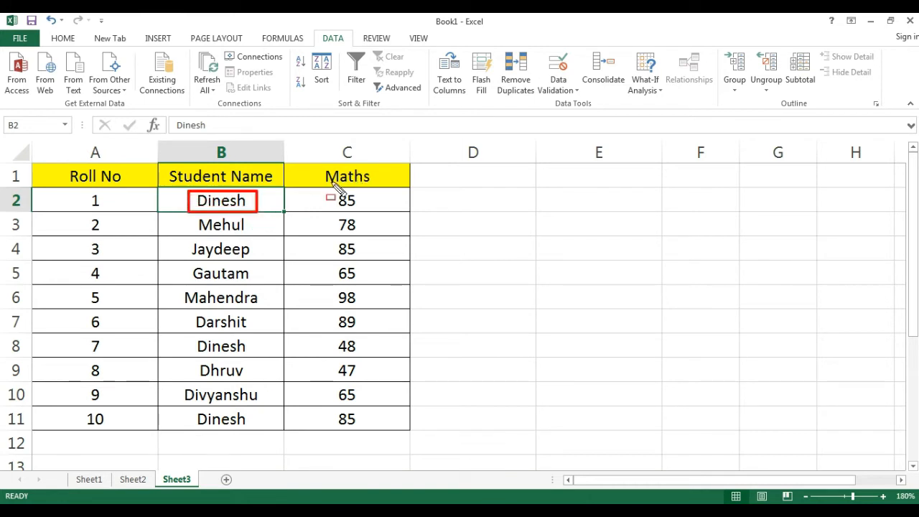
left_click_drag(325, 190, 373, 211)
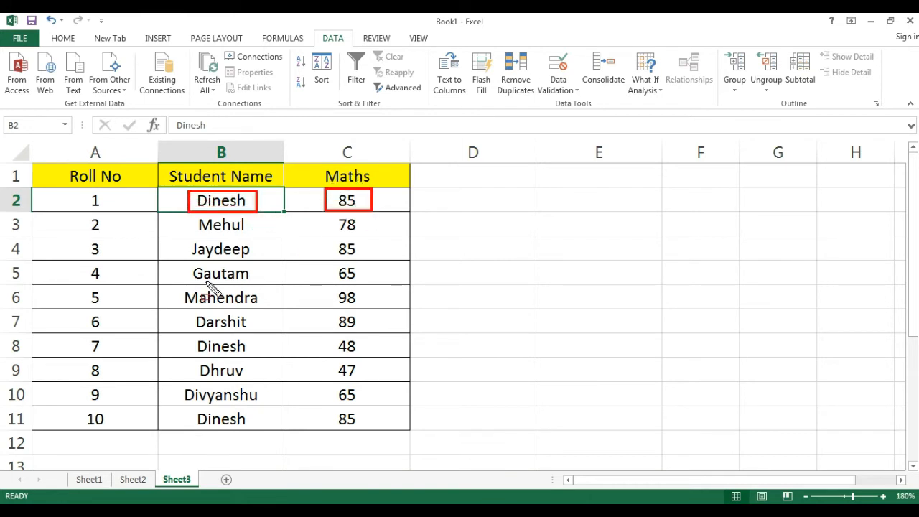
left_click_drag(188, 337, 250, 357)
mouse_move(328, 334)
left_mouse_down()
mouse_move(390, 385)
mouse_move(389, 360)
left_mouse_up()
mouse_move(182, 407)
left_mouse_down()
mouse_move(293, 430)
mouse_move(273, 428)
left_mouse_up()
left_click_drag(315, 405, 387, 432)
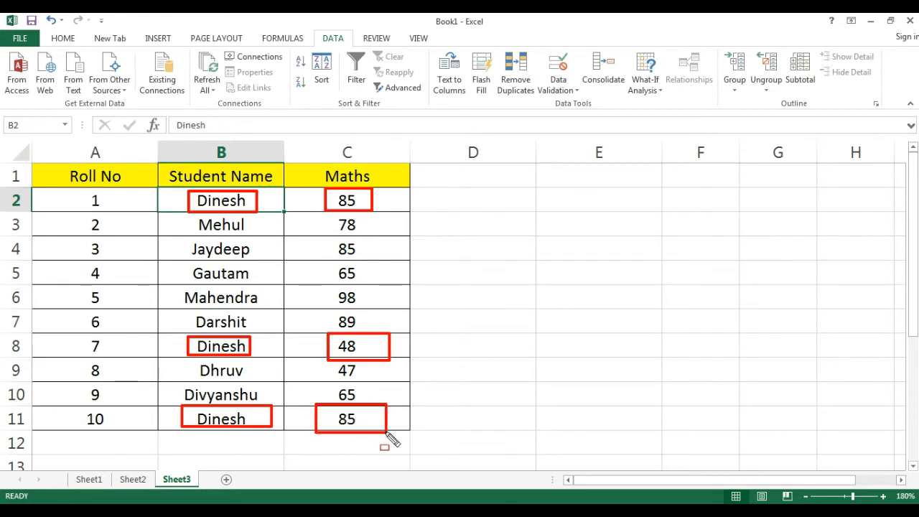
key("Escape")
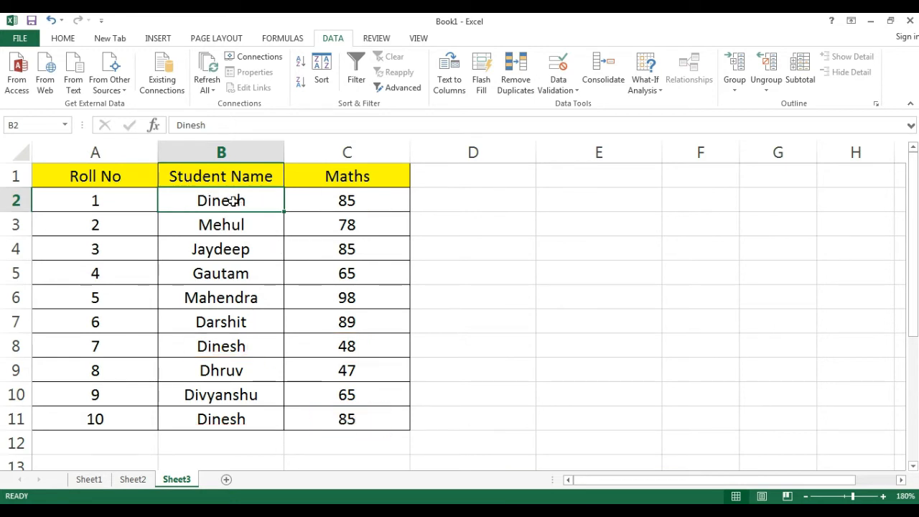
key("ctrl+shift+d")
mouse_move(180, 189)
left_mouse_down()
mouse_move(420, 215)
mouse_move(177, 210)
left_mouse_up()
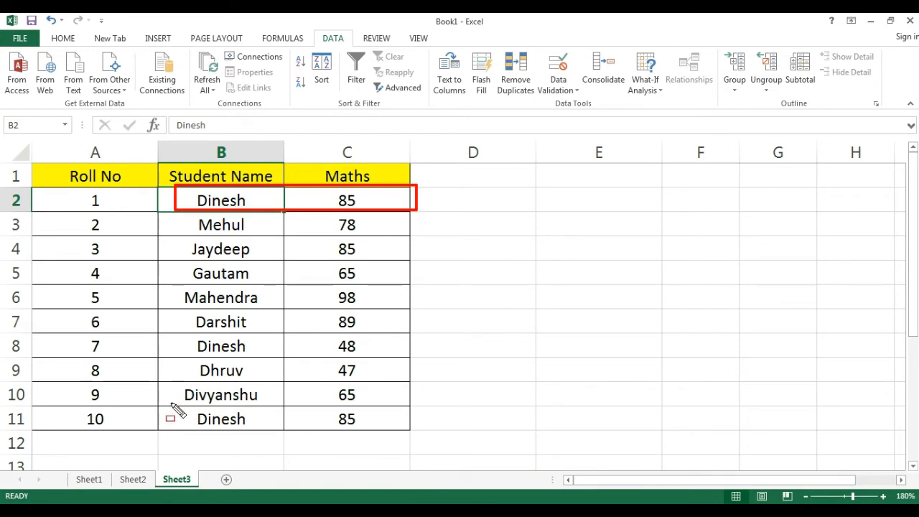
mouse_move(177, 415)
left_mouse_down()
mouse_move(402, 448)
mouse_move(413, 435)
left_mouse_up()
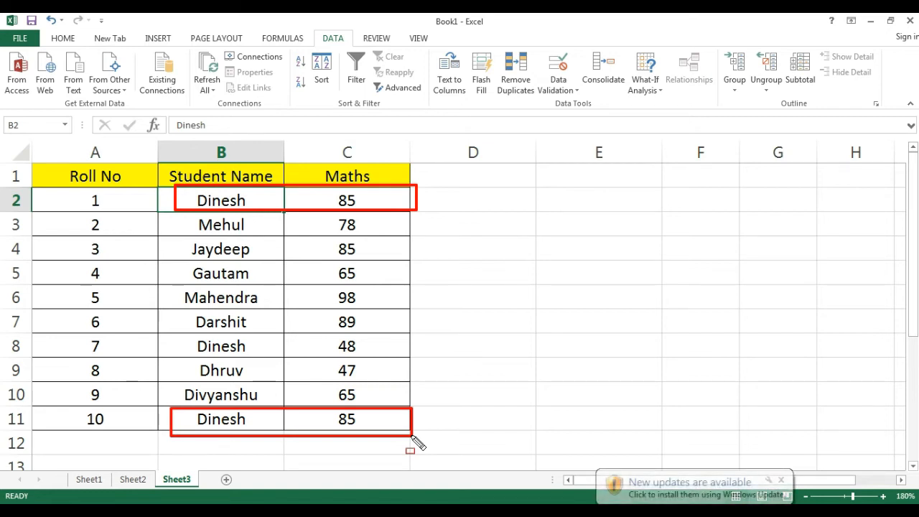
key("Escape")
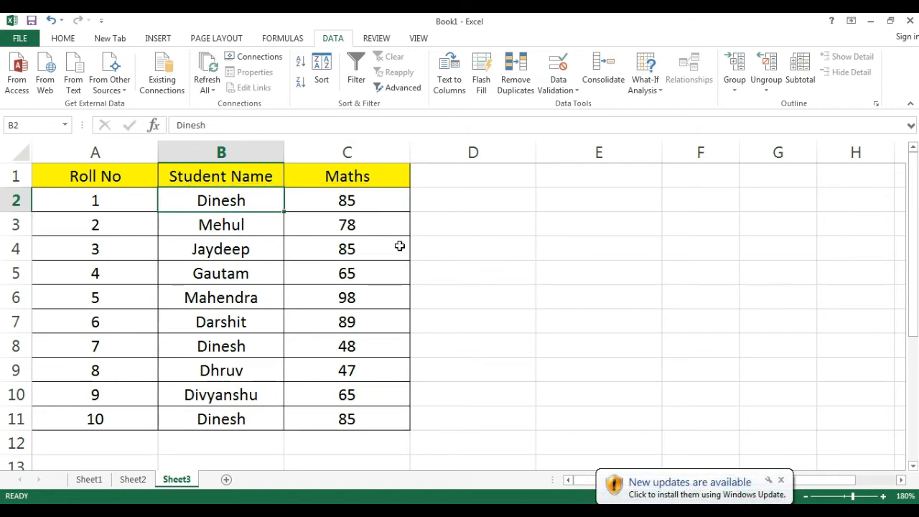
- Remove the records that repeat in both Student Name and Maths, ignoring Roll No, and undo the removal
left_click(514, 78)
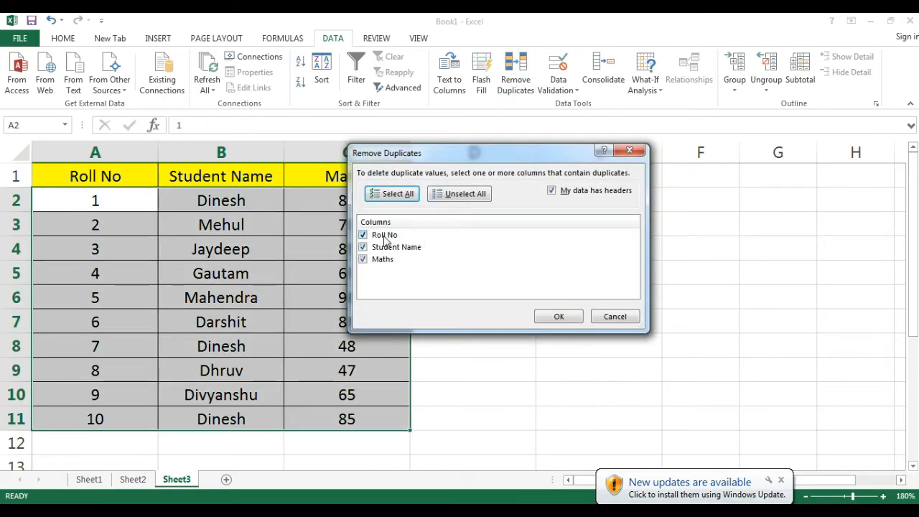
left_click(363, 235)
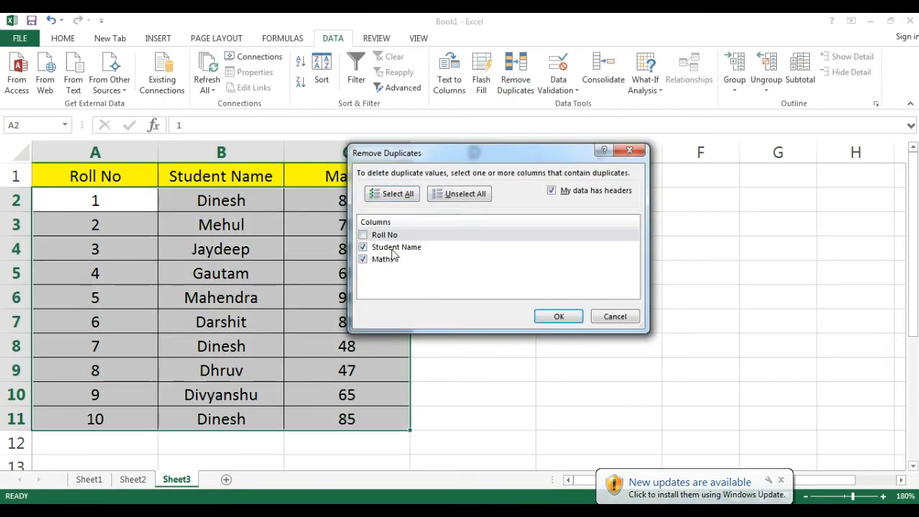
left_click(559, 316)
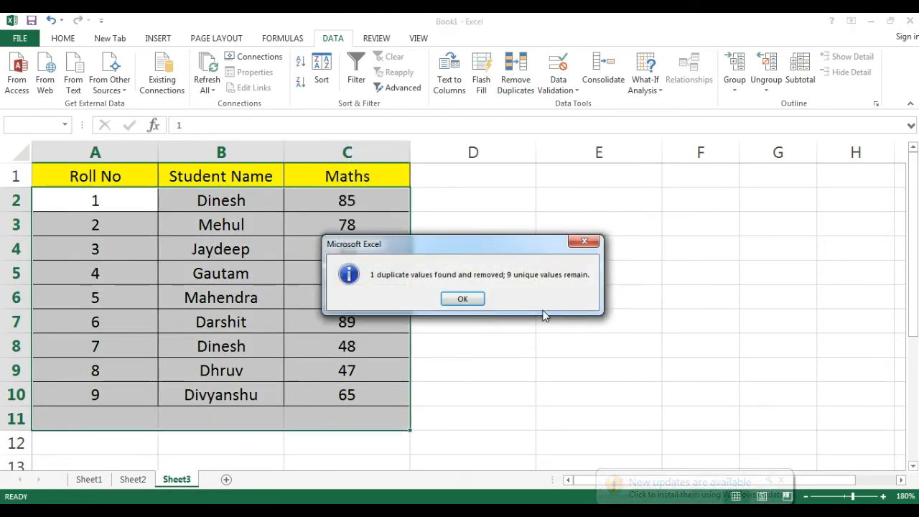
left_click(464, 298)
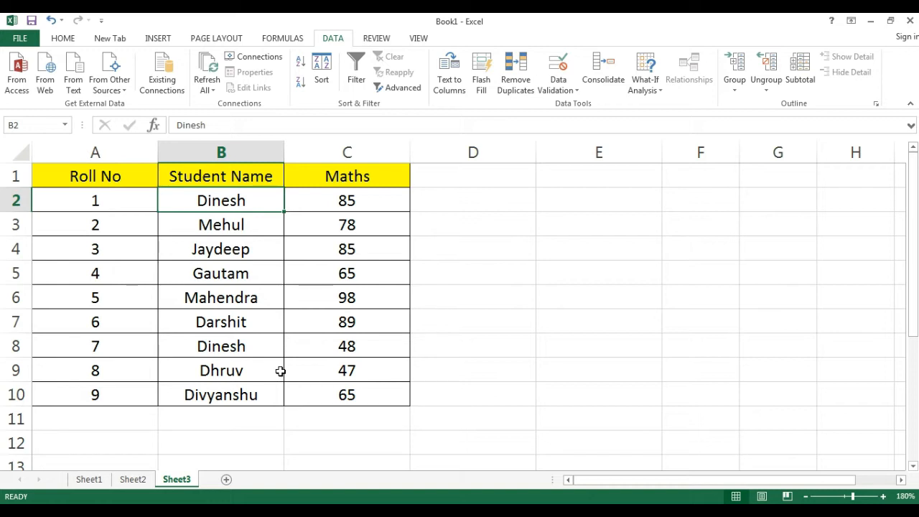
key("ctrl+z")
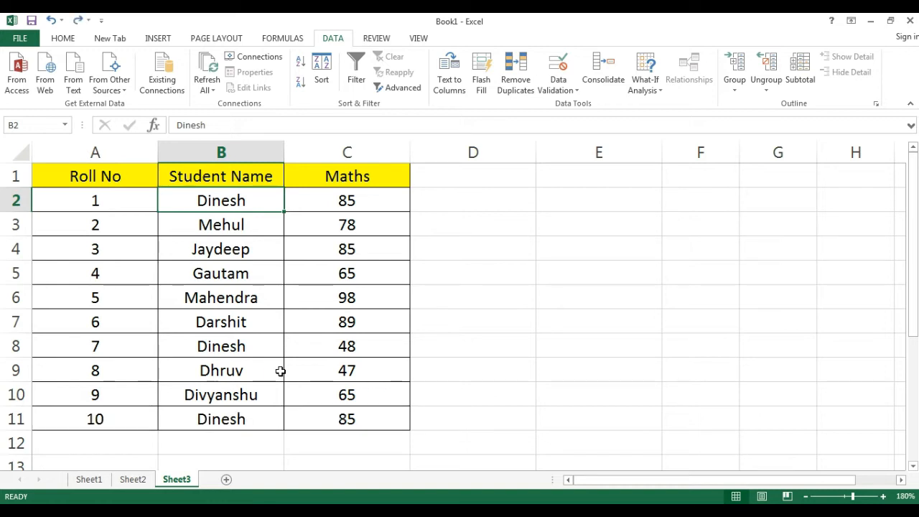
- Remove duplicate records from the marks table by comparing only the Student Name column, leaving Roll No and Maths out
left_click(516, 72)
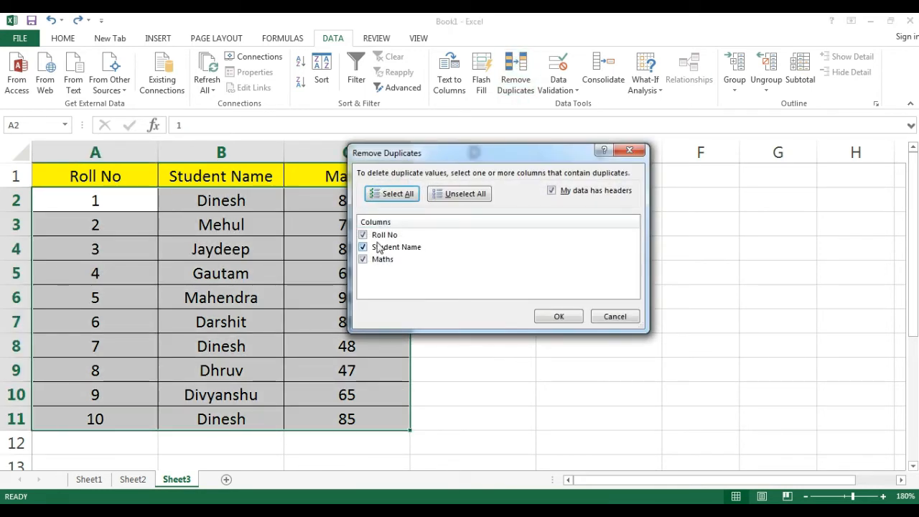
left_click(377, 237)
left_click(375, 262)
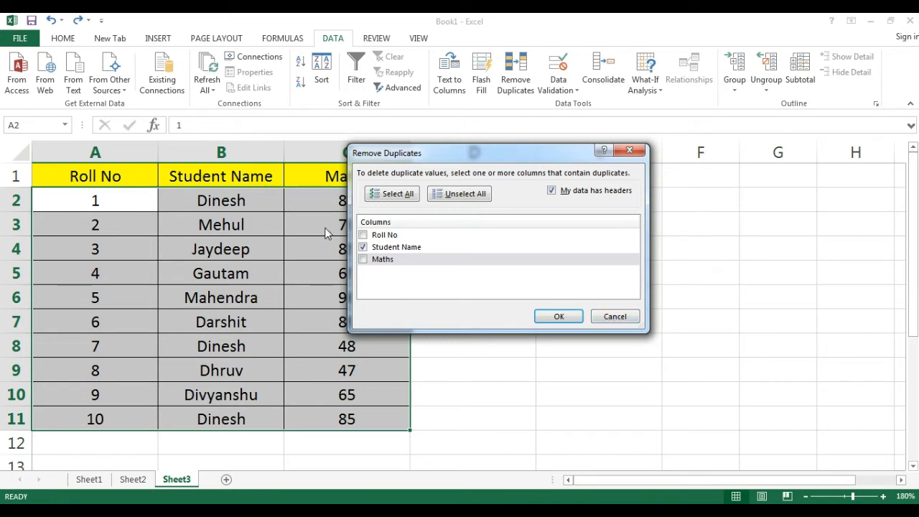
left_click_drag(178, 190, 261, 215)
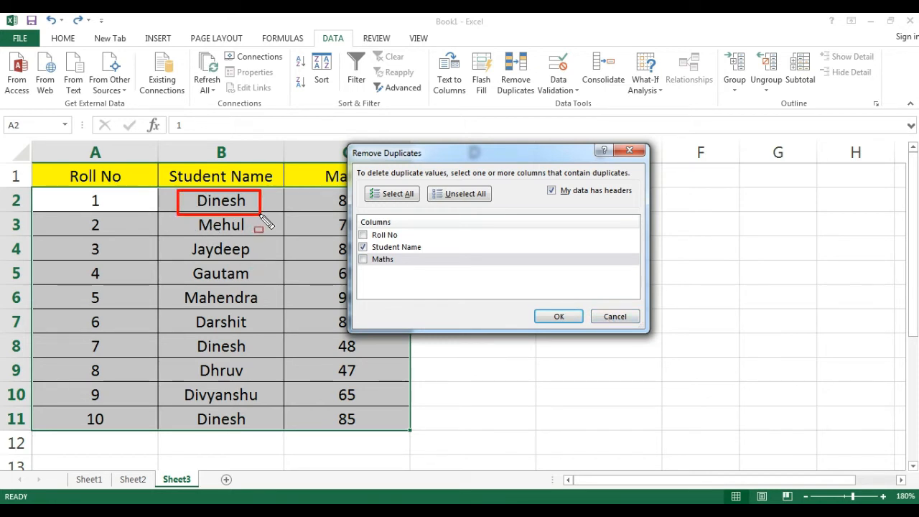
left_click_drag(179, 335, 298, 357)
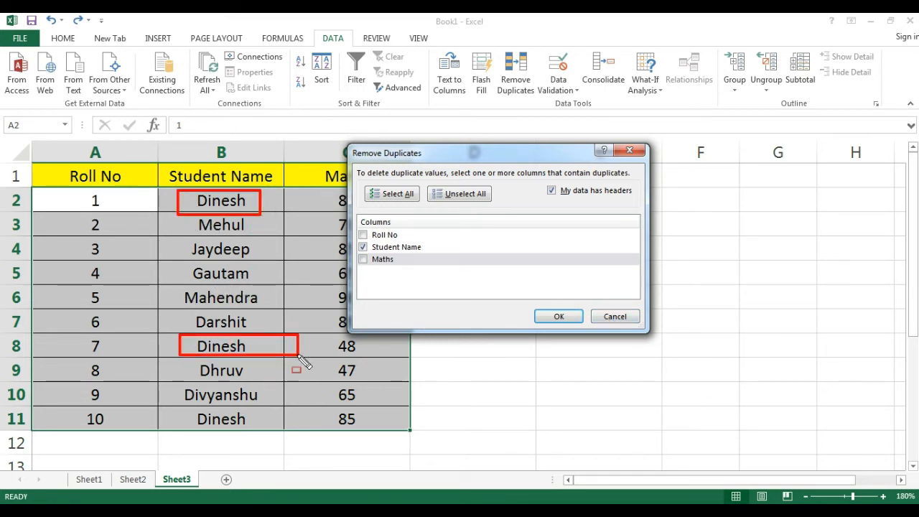
left_click_drag(180, 407, 265, 433)
key("Escape")
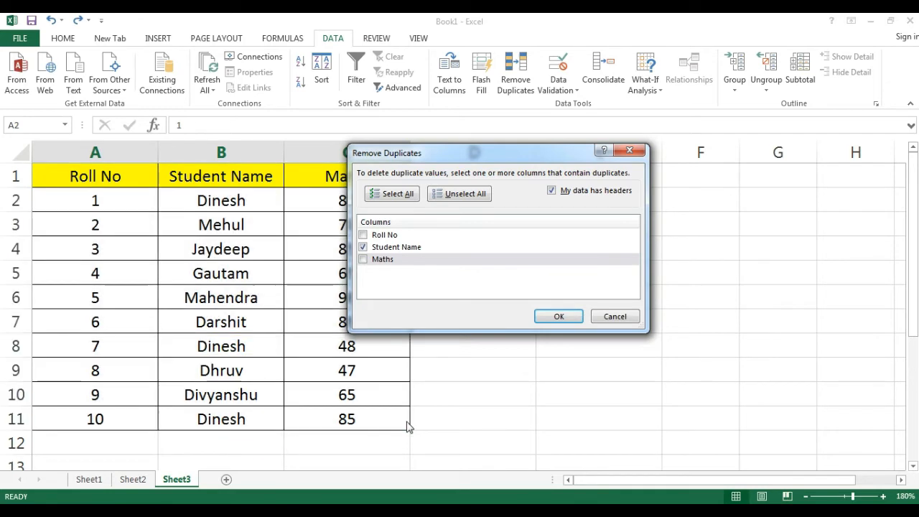
left_click(559, 318)
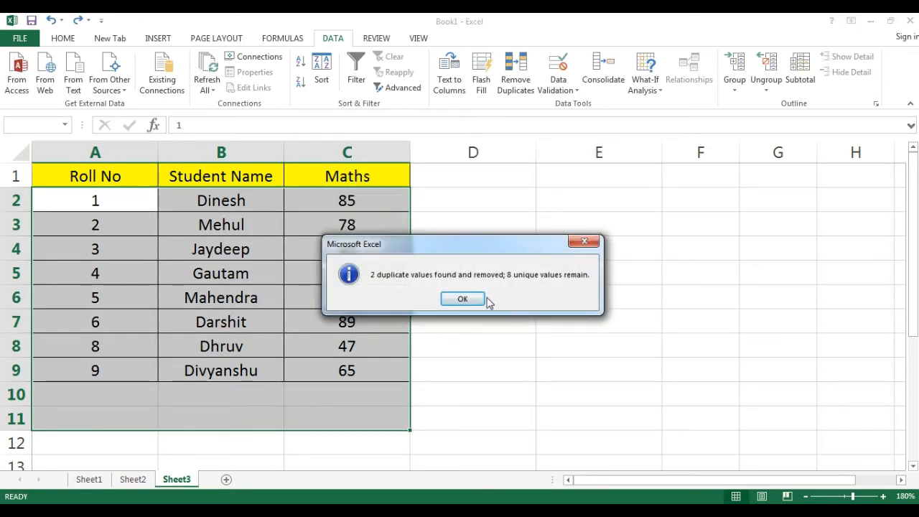
- Dismiss the duplicate removal summary for the marks table
left_click(461, 300)
key("Right")
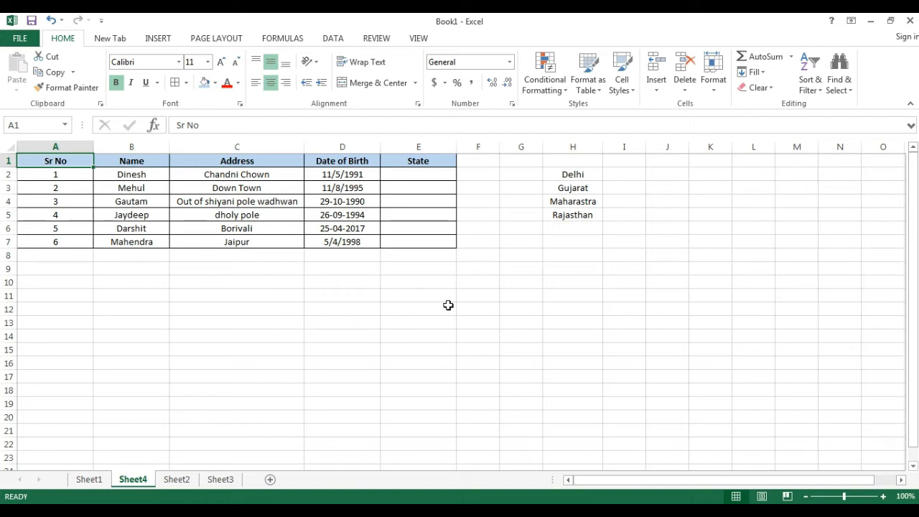
- Open data validation for the State cells E2:E7 on Sheet4 and allow only List entries
left_click(403, 176)
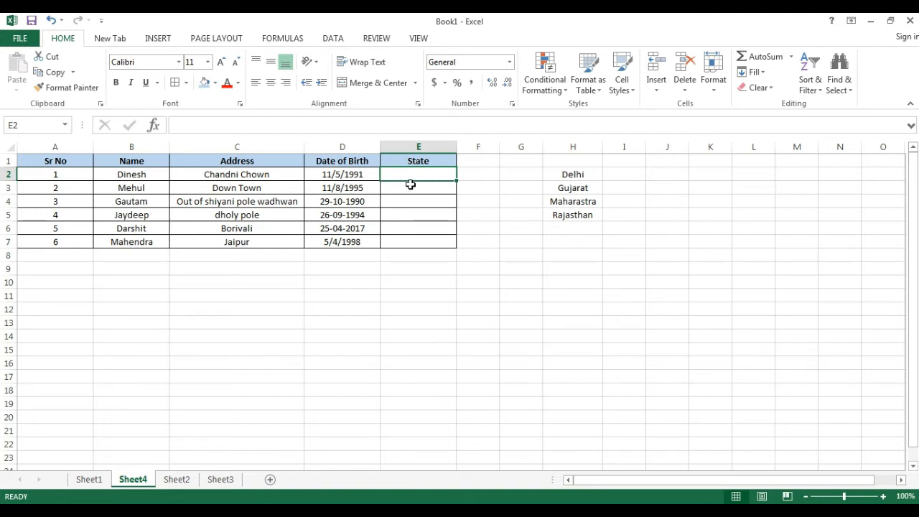
left_click_drag(404, 175, 406, 238)
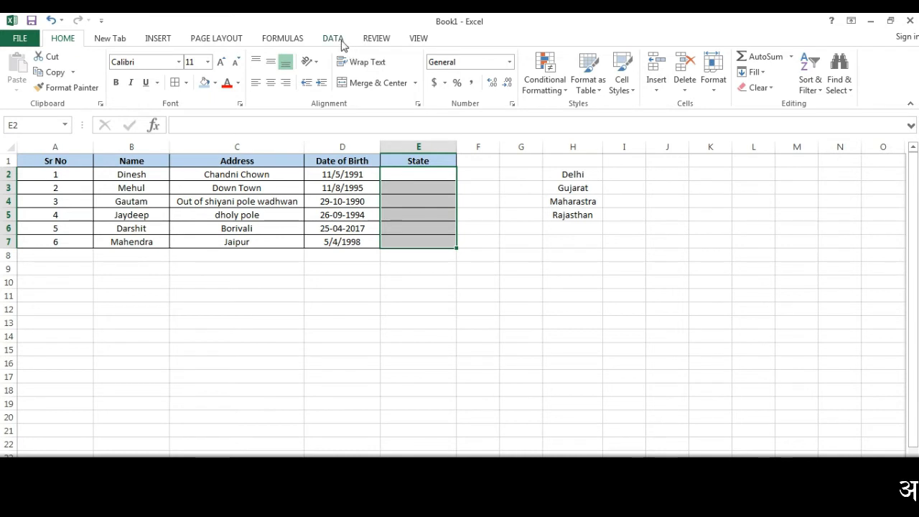
left_click(342, 41)
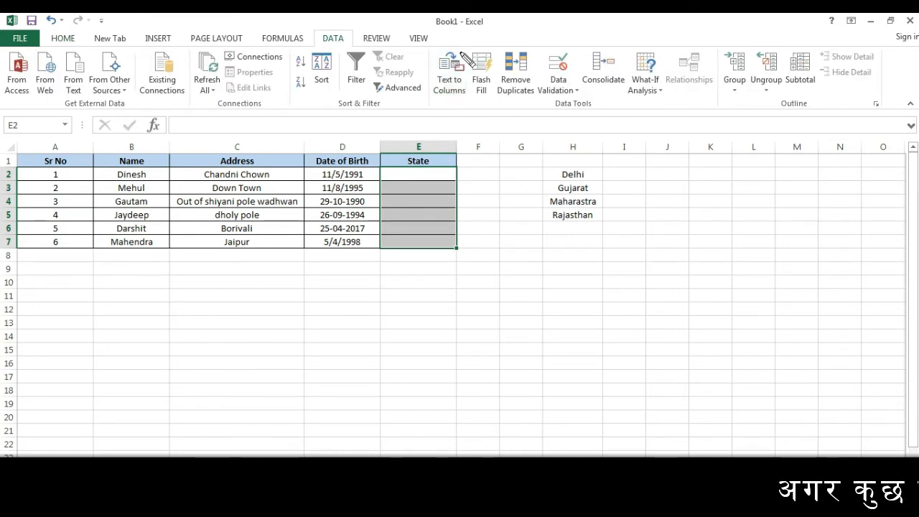
left_click_drag(529, 48, 580, 106)
key("Escape")
left_click(558, 70)
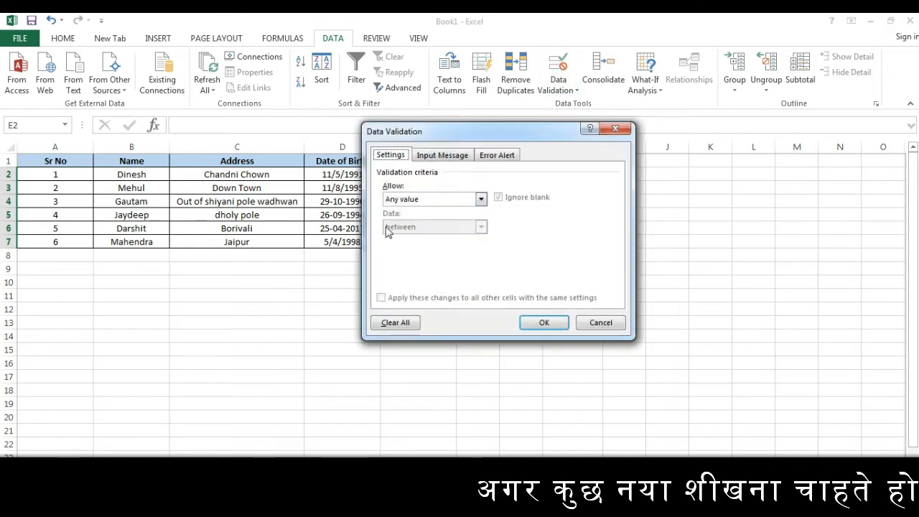
left_click(424, 204)
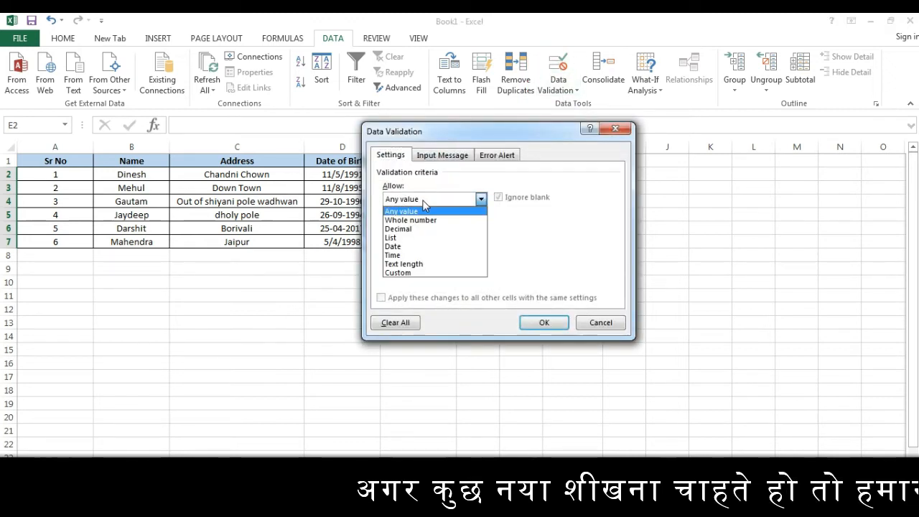
left_click(399, 237)
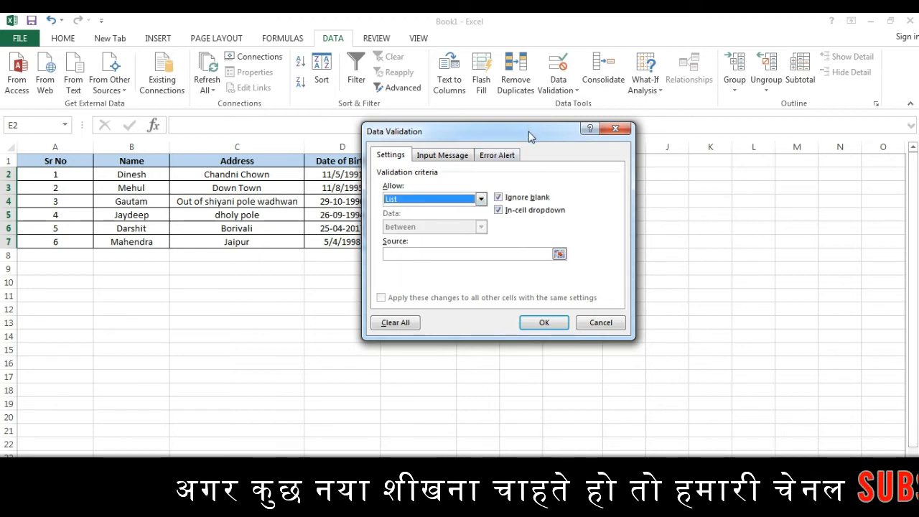
- Set the validation list's source to the state names in =$H$2:$H$5 and apply the rule
left_click_drag(528, 126, 411, 122)
left_click_drag(404, 156, 353, 137)
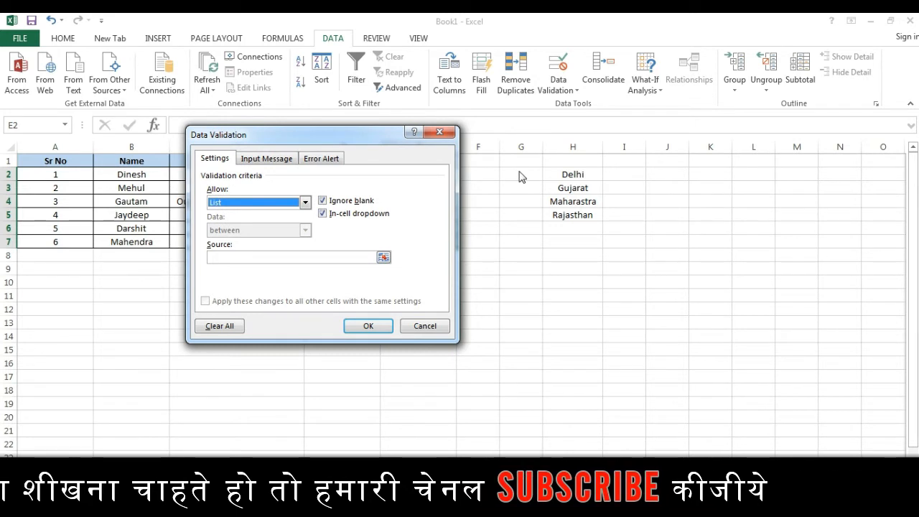
left_click(288, 257)
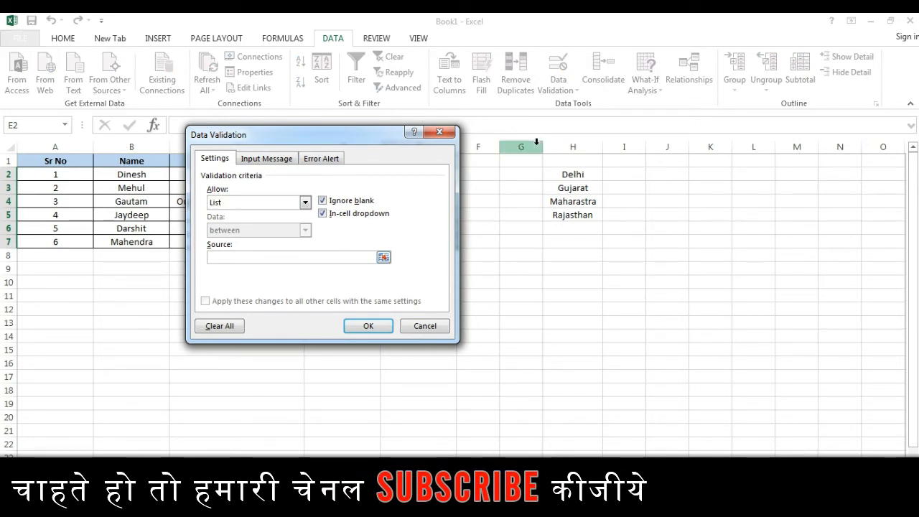
left_click_drag(575, 176, 576, 214)
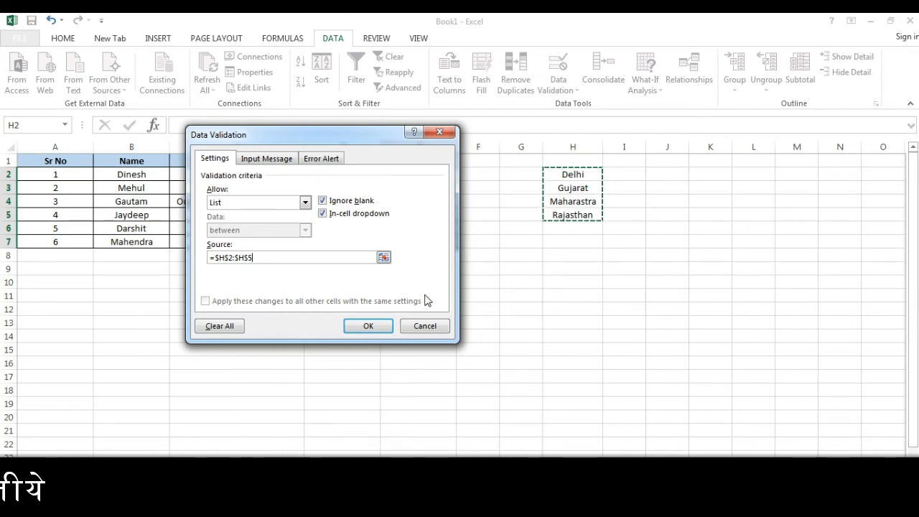
left_click(367, 327)
- Fill the State cells from their dropdown lists: Delhi in E2 and Gujarat in E3
left_click(438, 200)
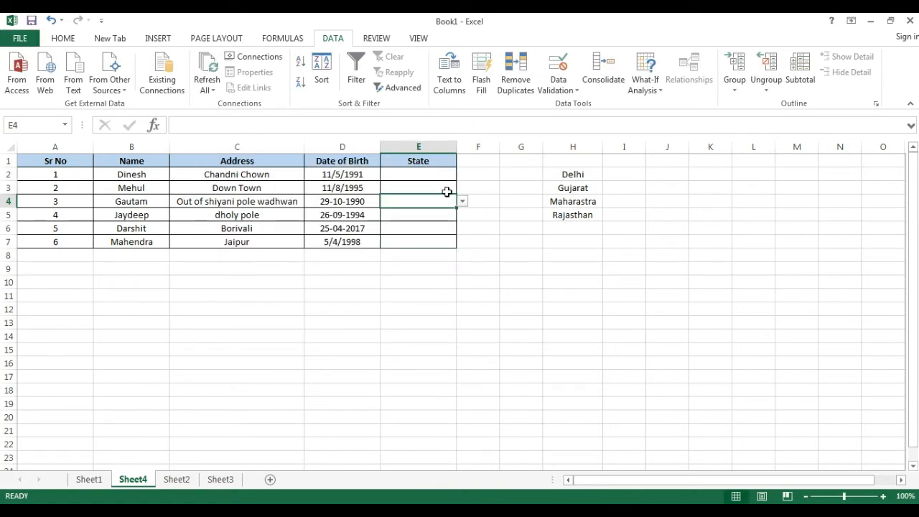
left_click(435, 175)
left_click(463, 175)
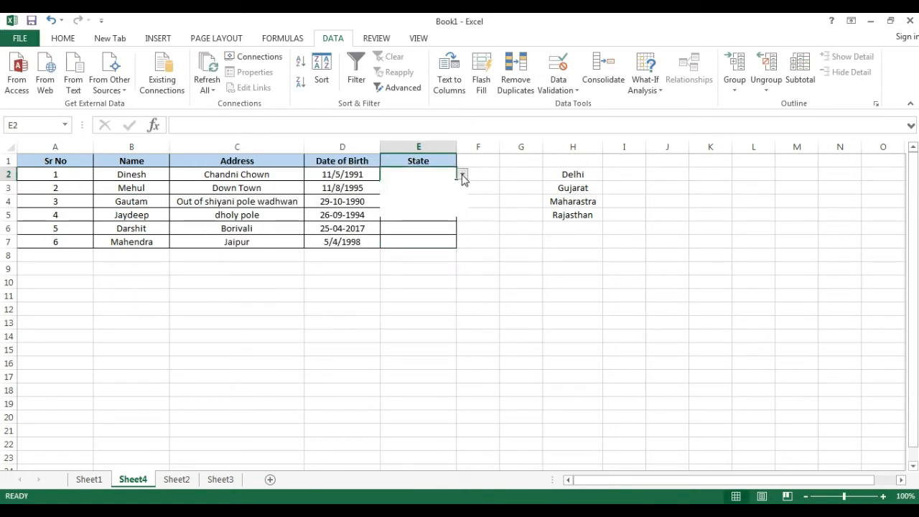
left_click(428, 186)
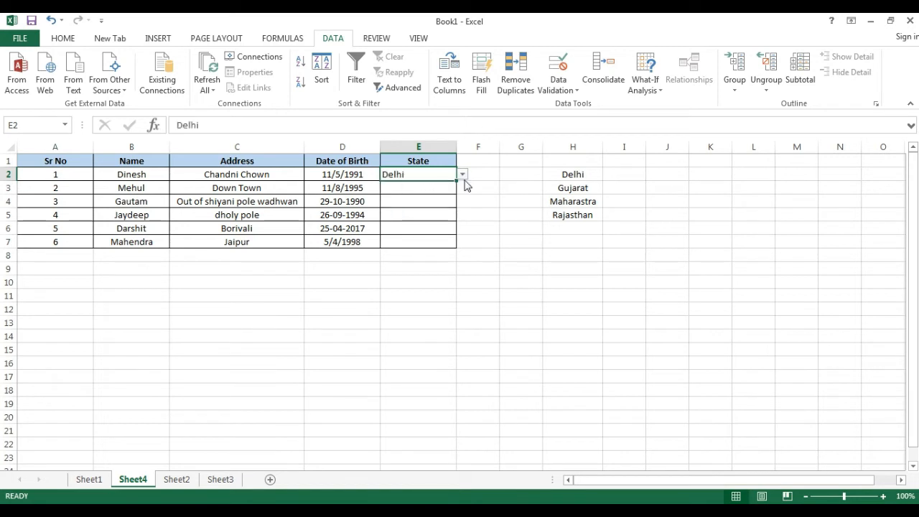
left_click(444, 191)
left_click(462, 188)
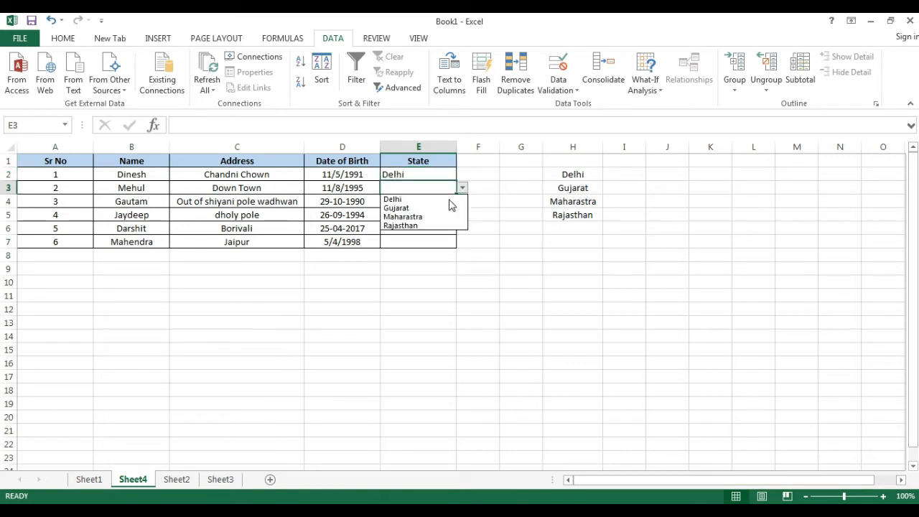
left_click(424, 208)
- Choose Maharastra for State cell E4 and Rajasthan for E5 from the dropdown lists
left_click(435, 202)
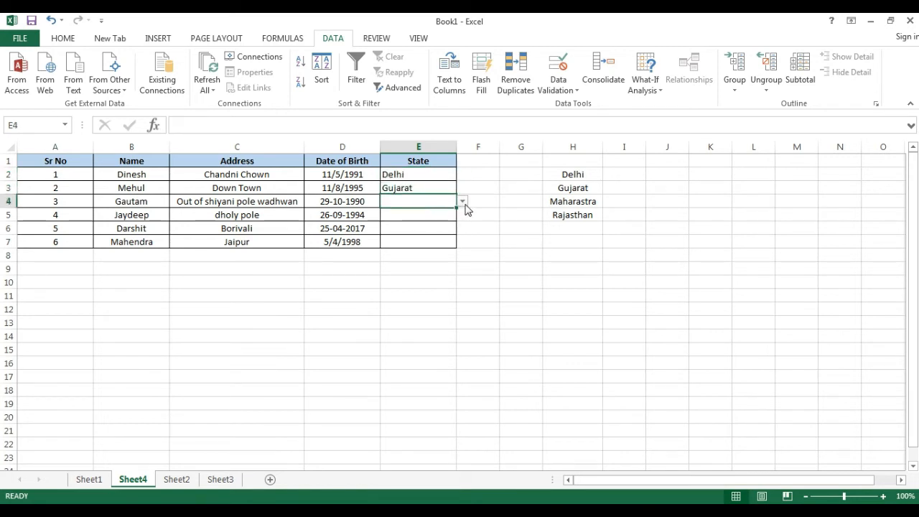
left_click(464, 202)
left_click(411, 229)
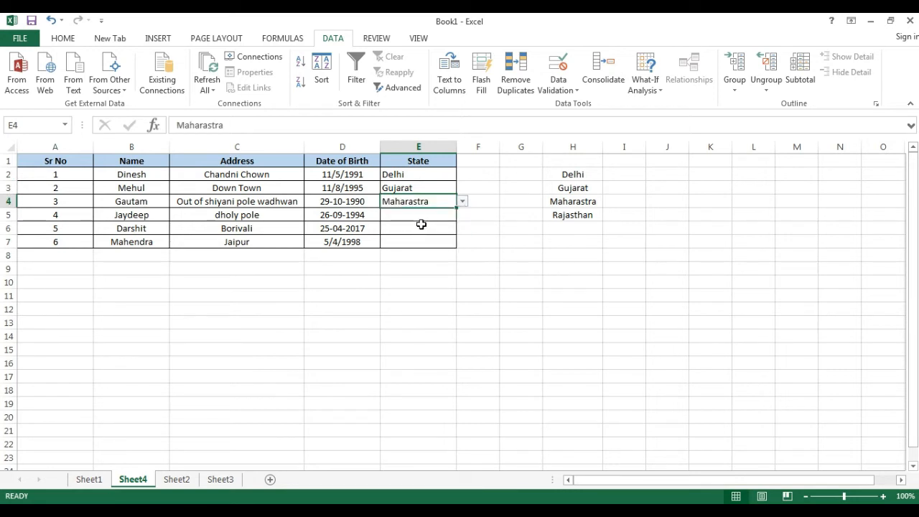
left_click(427, 217)
left_click(463, 215)
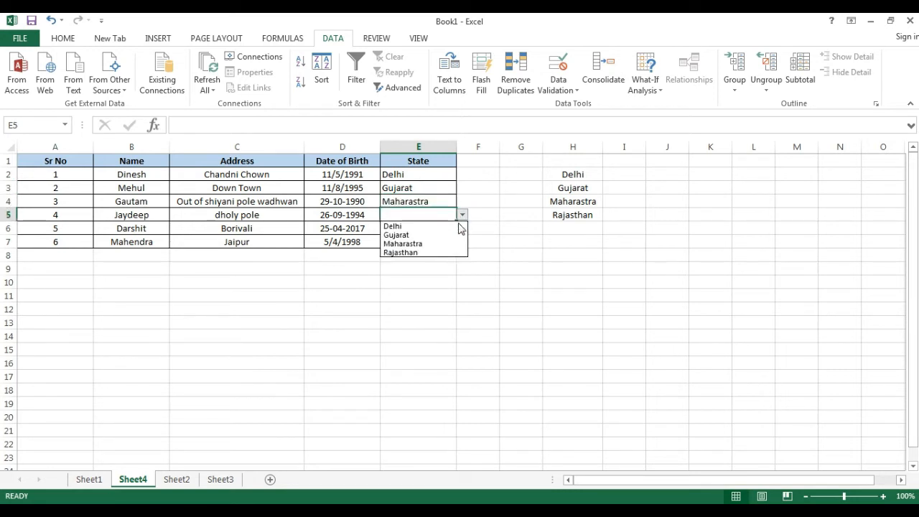
left_click(421, 252)
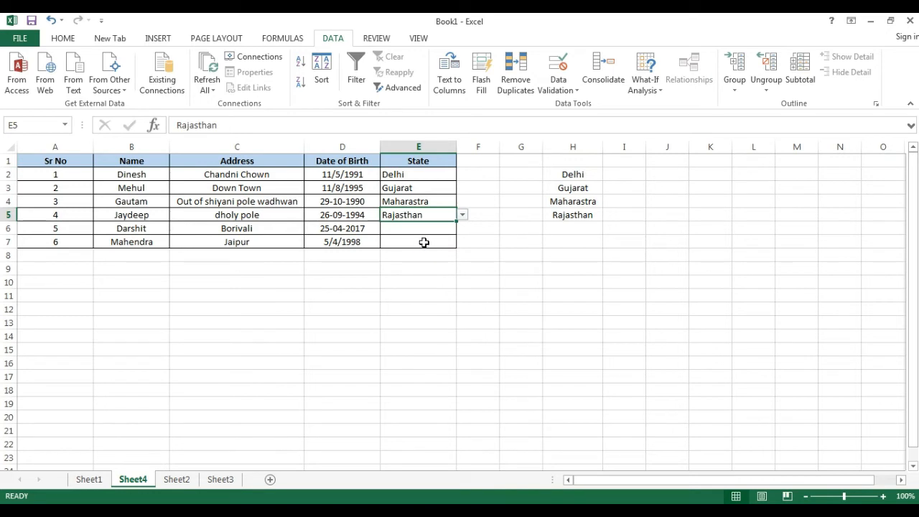
- Choose Maharastra from the dropdown lists of the last two State cells, E6 and E7
left_click(431, 230)
left_click(463, 229)
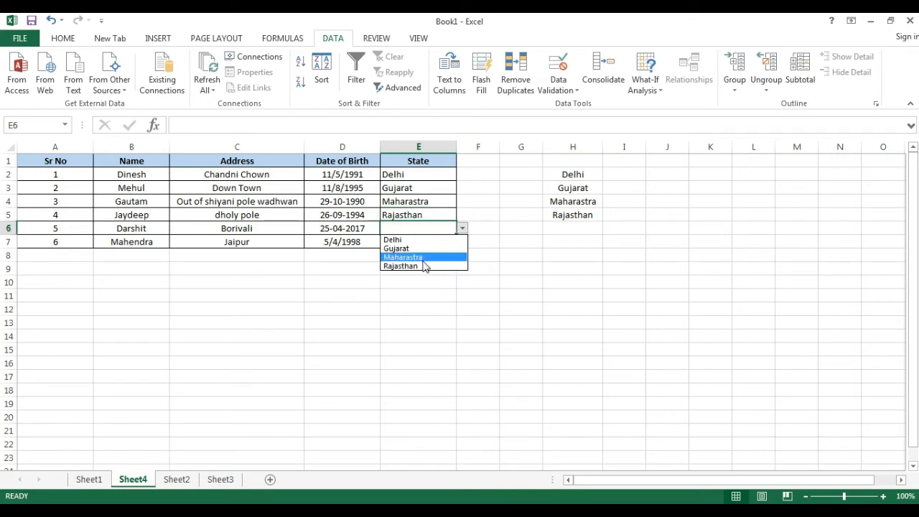
left_click(423, 260)
left_click(429, 241)
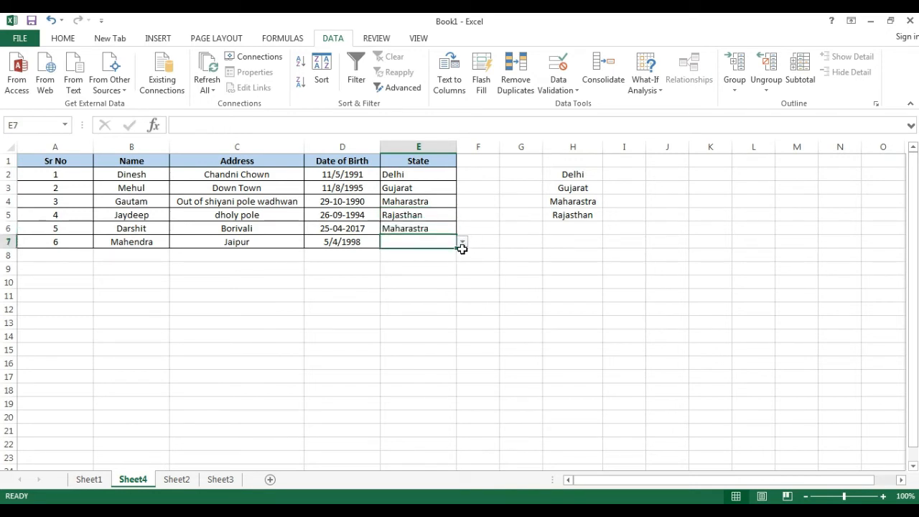
left_click(463, 242)
left_click(415, 270)
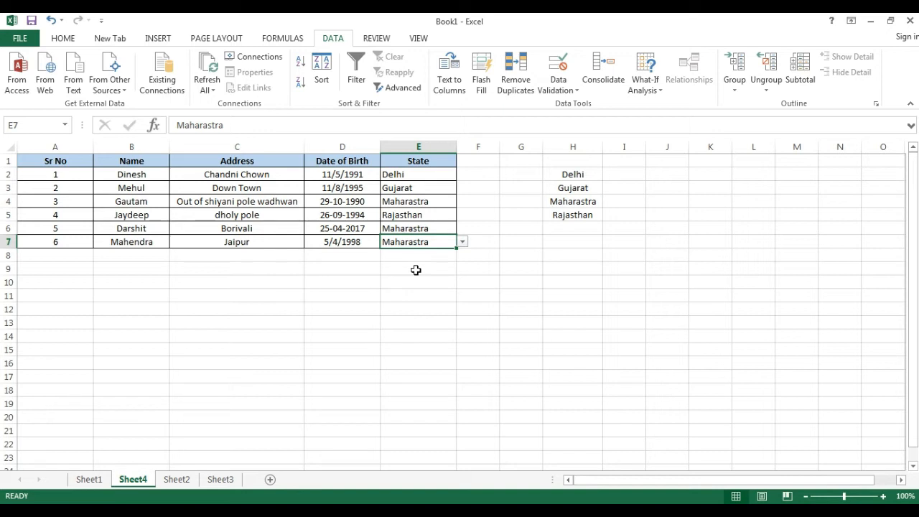
left_click(339, 189)
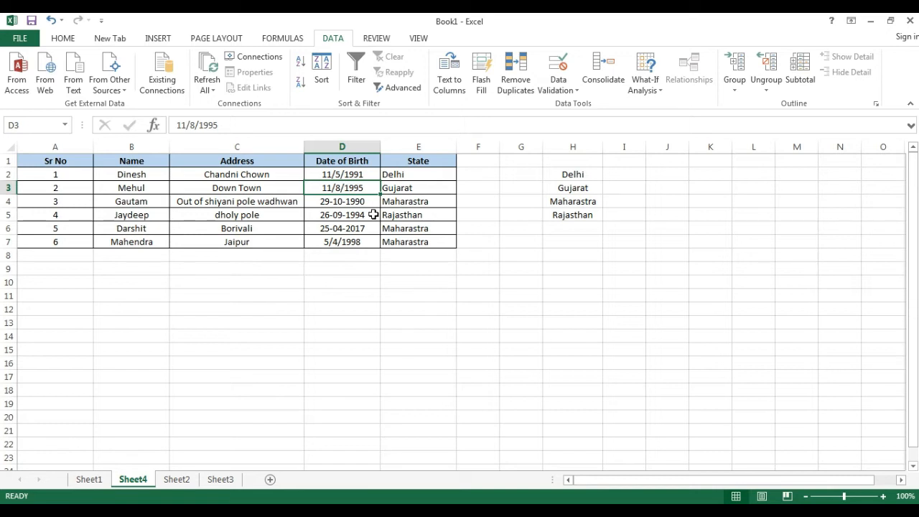
key("Left")
key("Left")
key("Left")
key("Up")
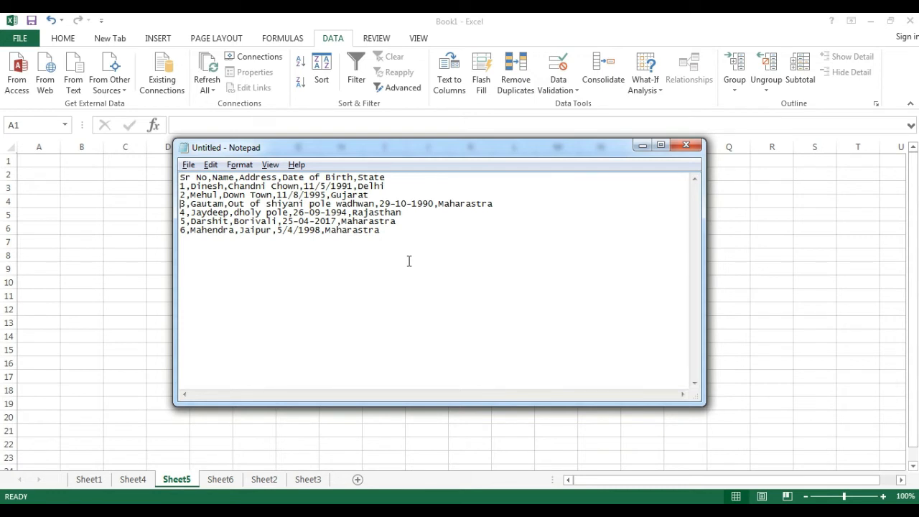
- Copy all the comma-separated records from Notepad and paste them into Excel's Sheet5 starting at cell A1
left_click_drag(391, 236, 146, 161)
key("ctrl+c")
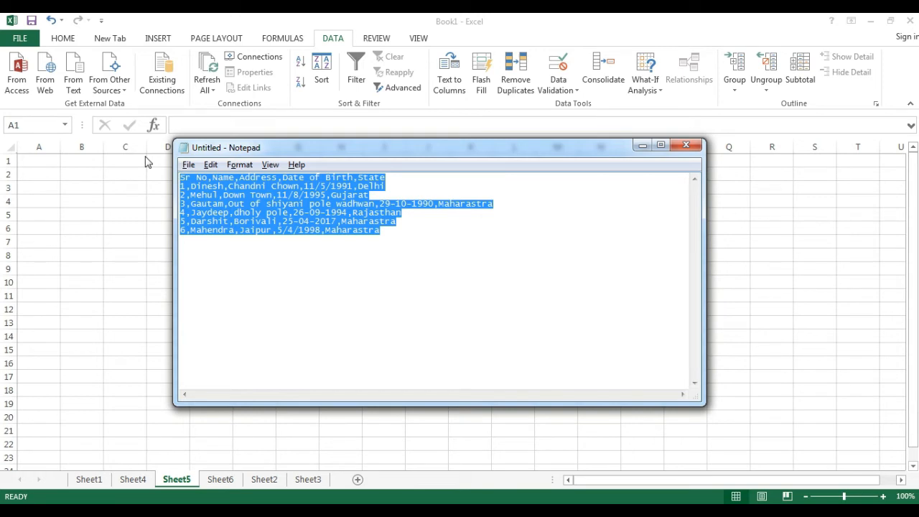
left_click(145, 158)
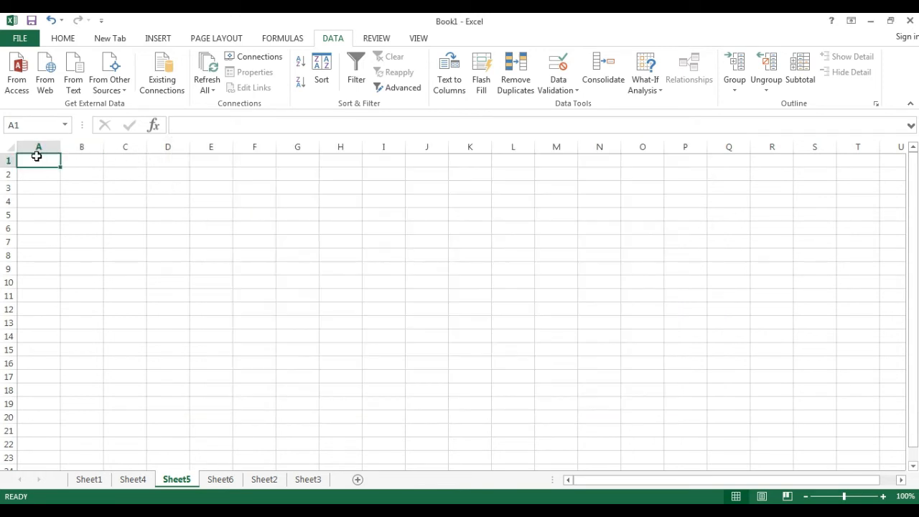
key("ctrl+v")
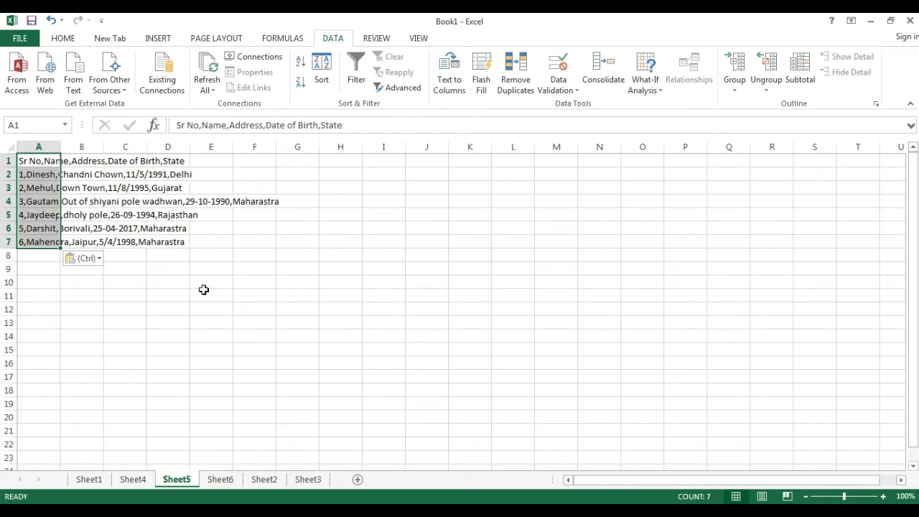
left_click(234, 257)
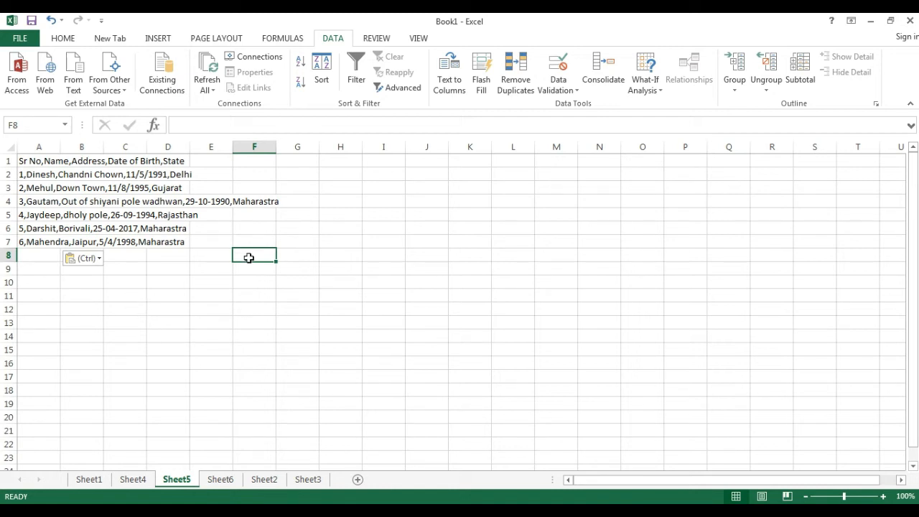
- Start Text to Columns on A1:A7, keep the Delimited data type and continue to the delimiter settings
left_click_drag(28, 162, 26, 242)
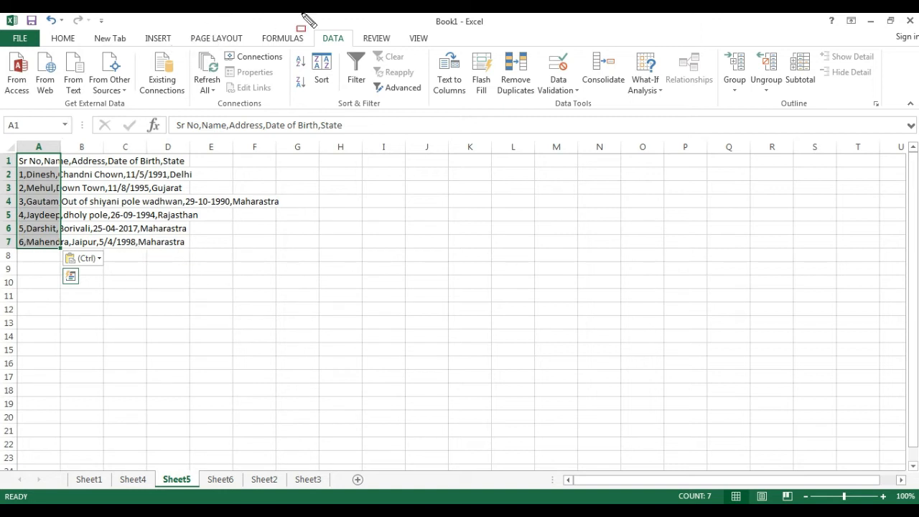
left_click_drag(310, 27, 355, 50)
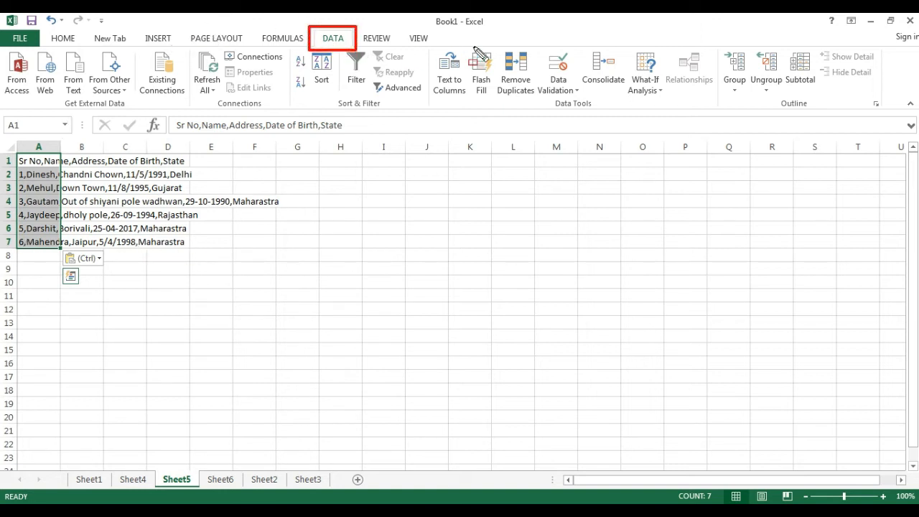
mouse_move(428, 41)
left_mouse_down()
mouse_move(457, 100)
mouse_move(471, 105)
left_mouse_up()
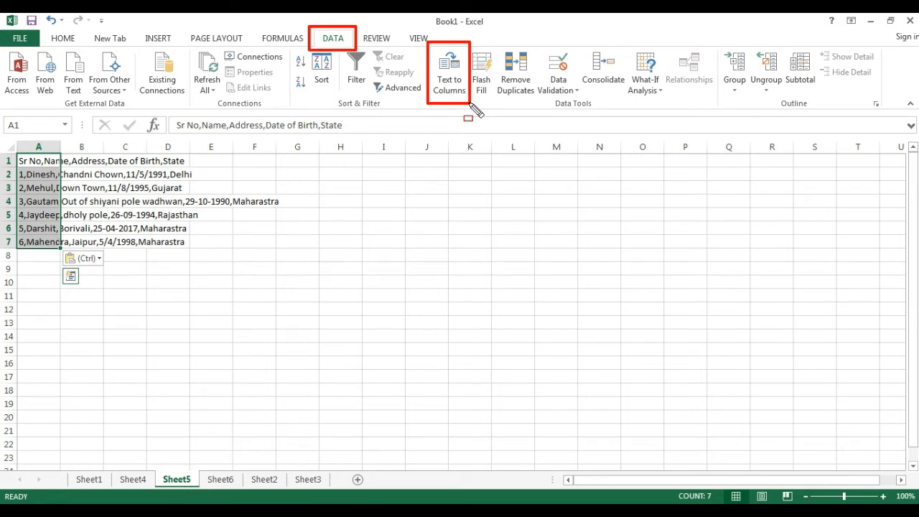
left_click(451, 68)
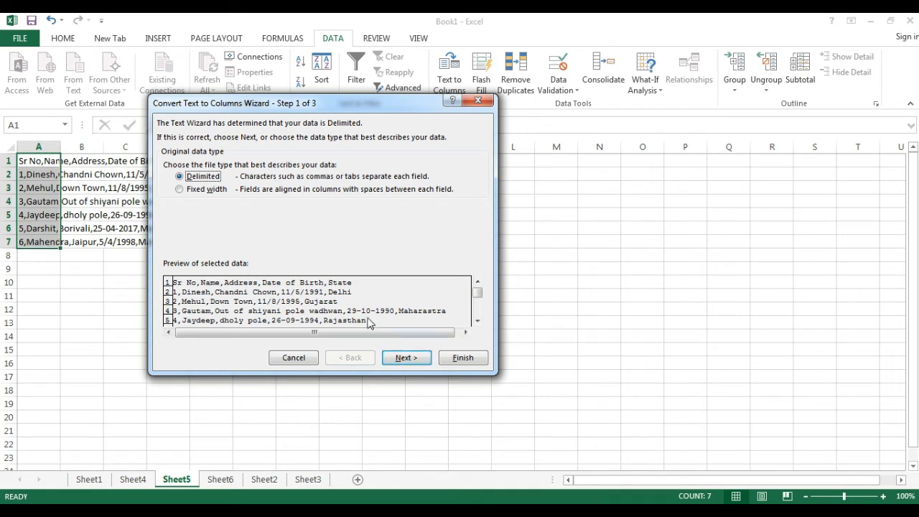
left_click(401, 361)
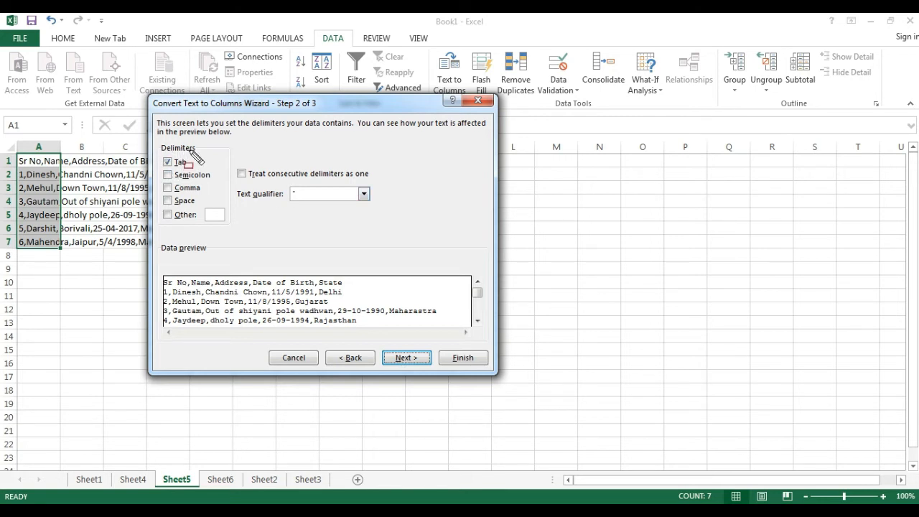
- Examine the Notepad records to identify which character separates the fields
left_click_drag(158, 142, 220, 154)
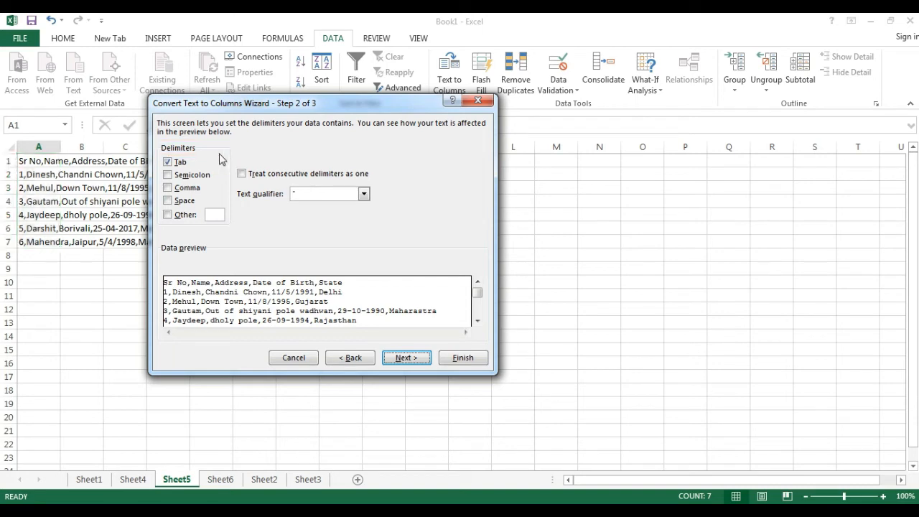
left_click_drag(198, 102, 332, 127)
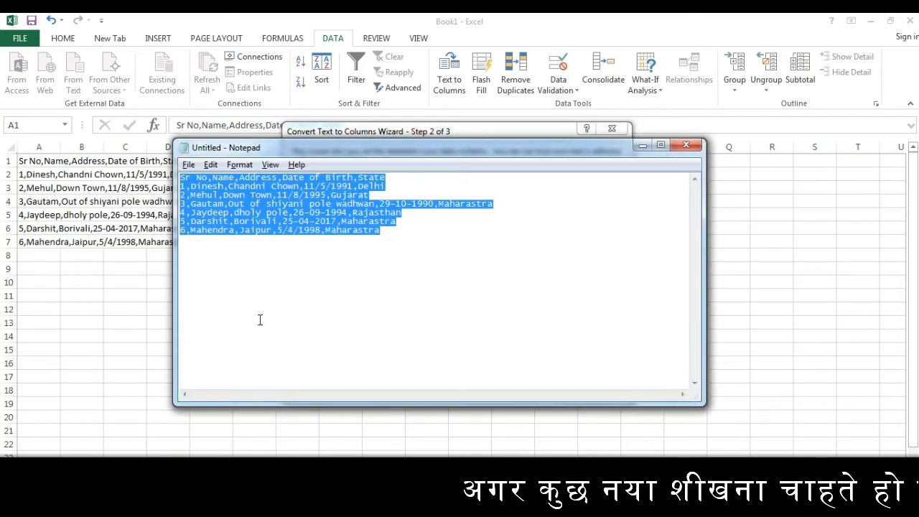
left_click(242, 248)
left_click(191, 177)
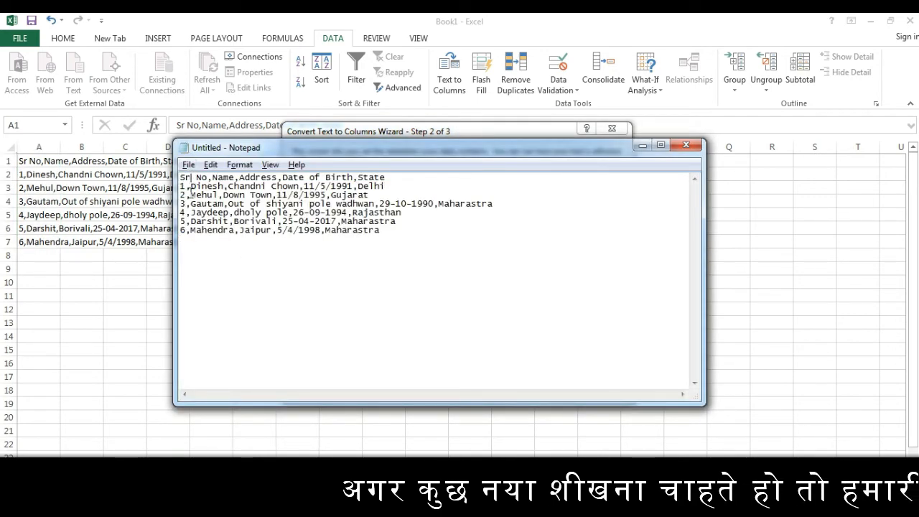
key("Right")
key("Right")
key("Right")
key("Right")
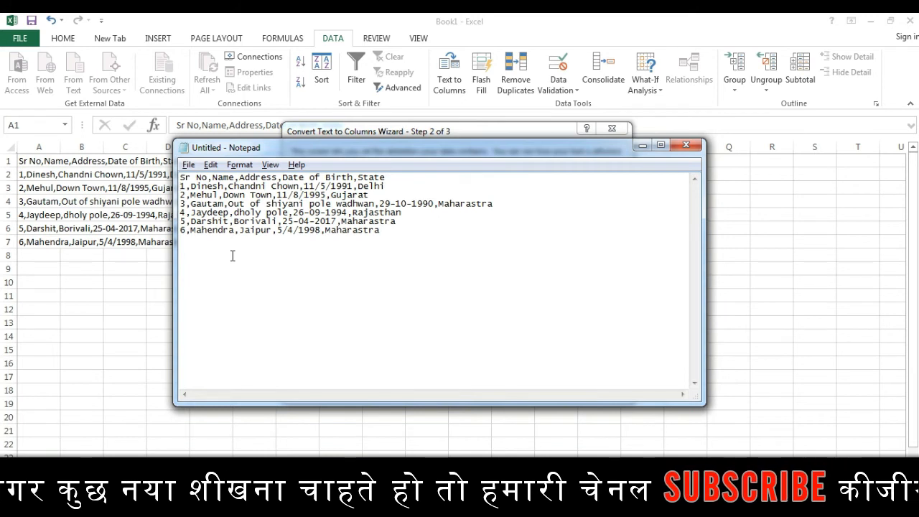
key("Right")
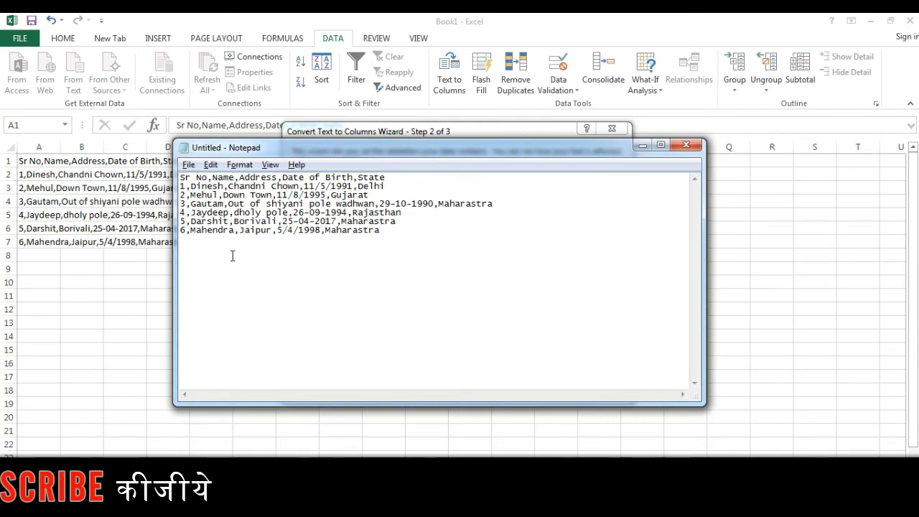
left_click(641, 147)
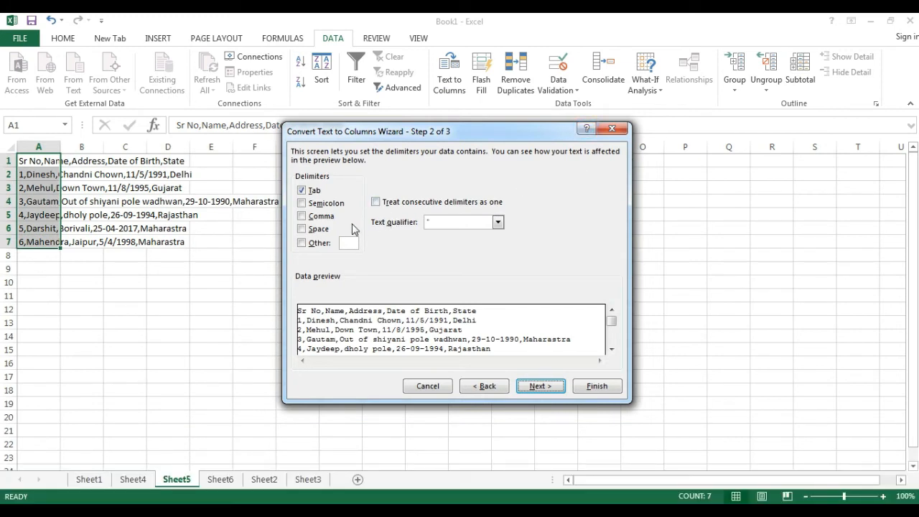
- Use Comma instead of Tab as the delimiter, keep the General column format and destination $A$1, and finish the text split
left_click(312, 191)
left_click(317, 216)
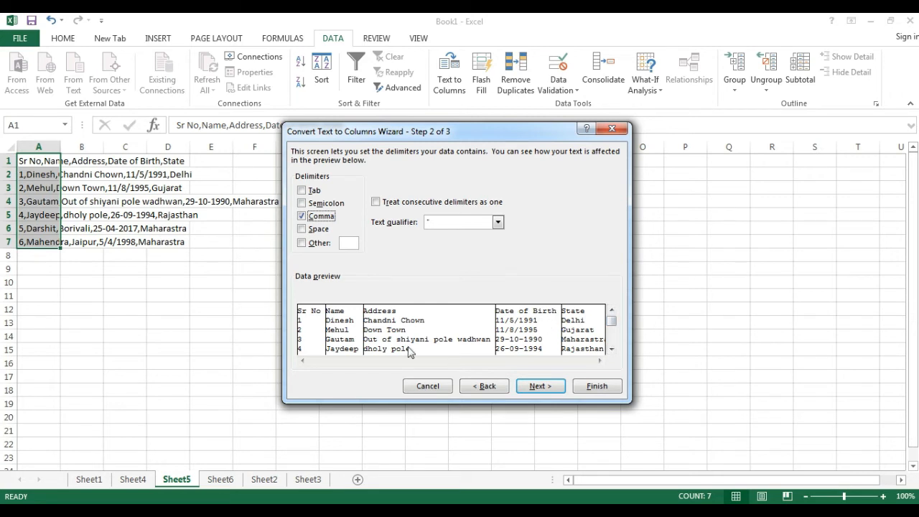
left_click(540, 386)
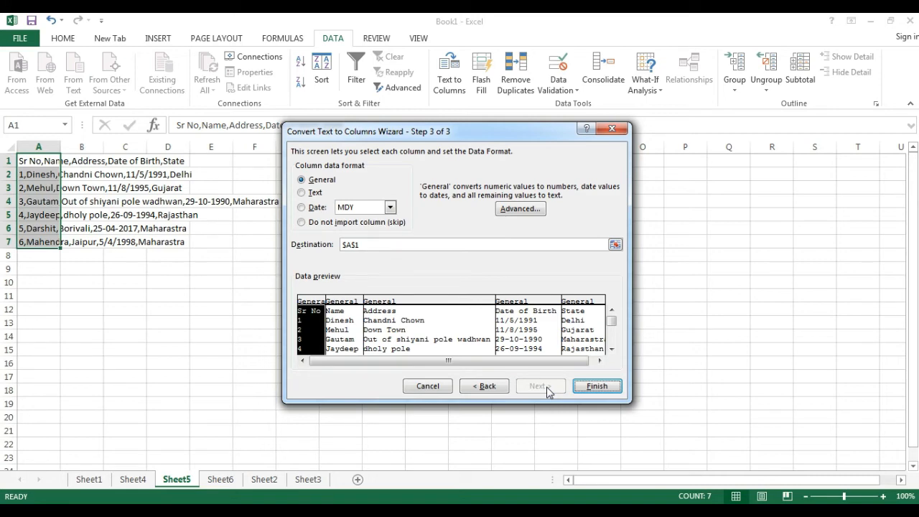
left_click(587, 390)
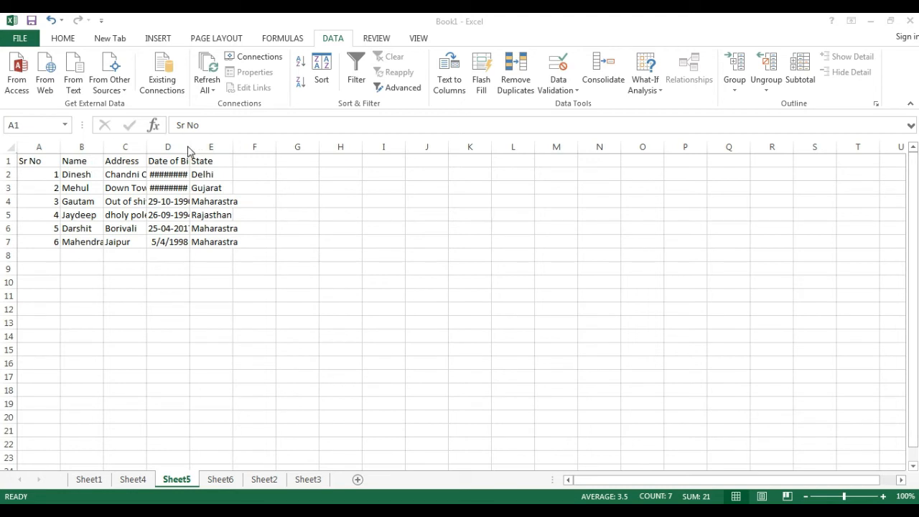
- Widen columns A through E together to one equal width that fits the Date of Birth column
left_click(41, 146)
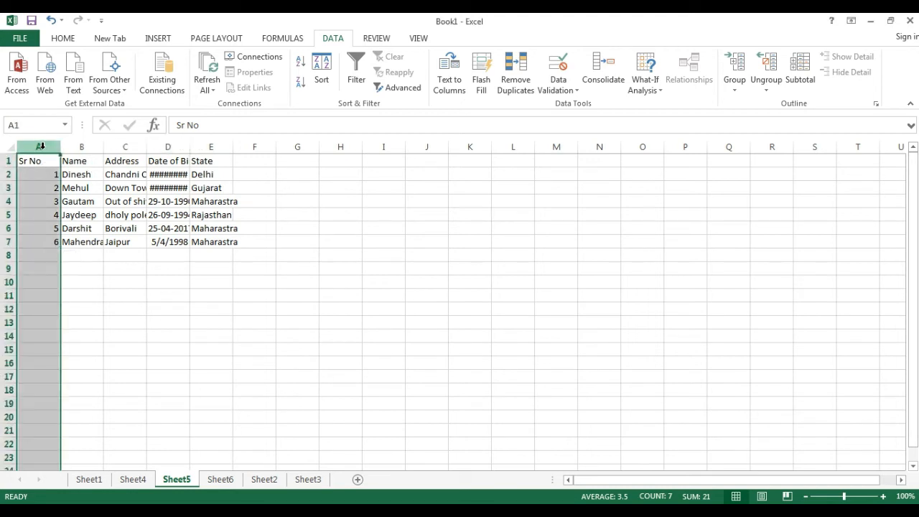
left_click(115, 160)
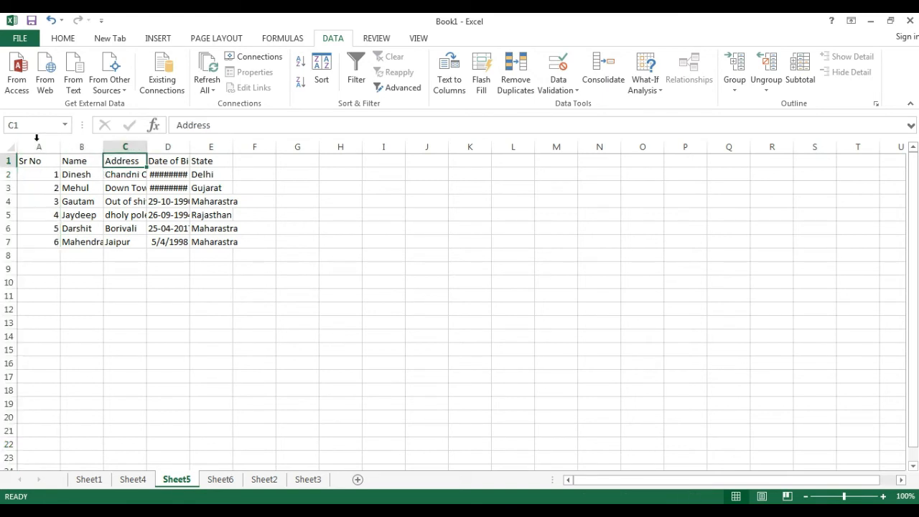
left_click_drag(36, 140, 209, 139)
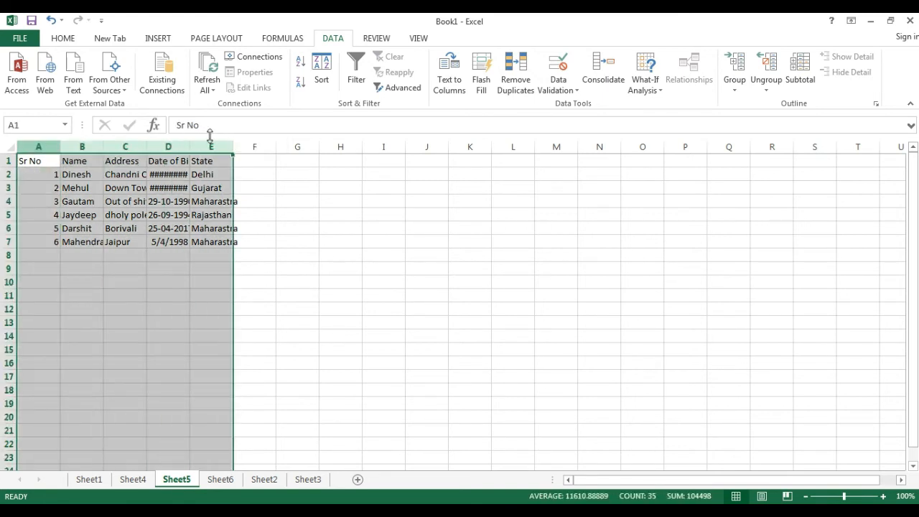
double_click(148, 146)
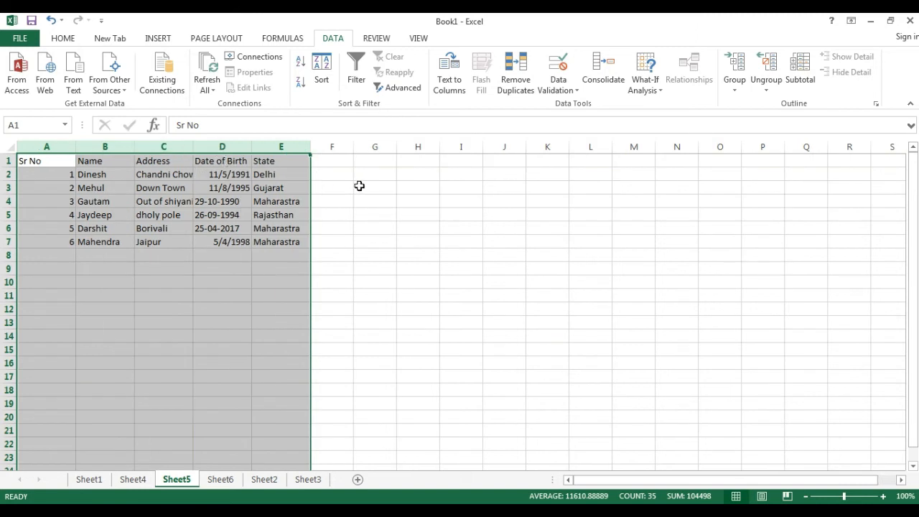
- Centre the contents of columns A through E both vertically and horizontally
left_click(63, 39)
left_click(271, 62)
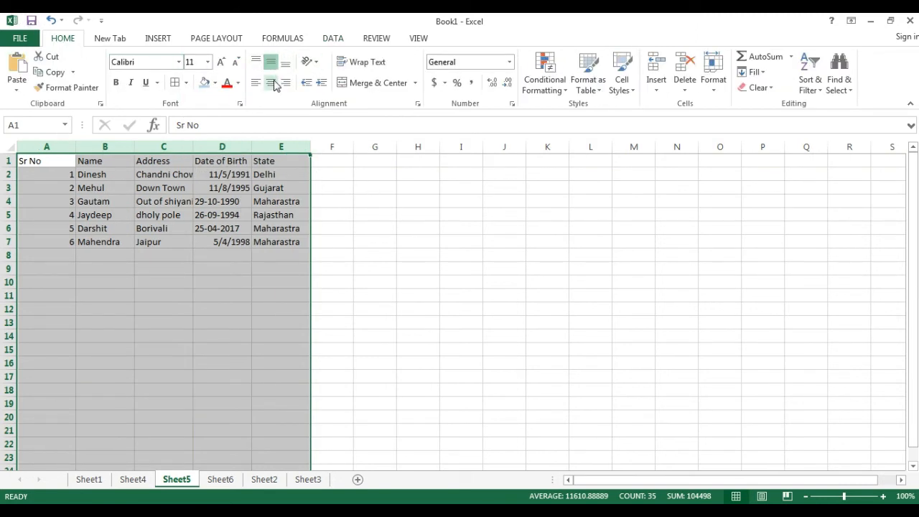
left_click(272, 83)
left_click(405, 187)
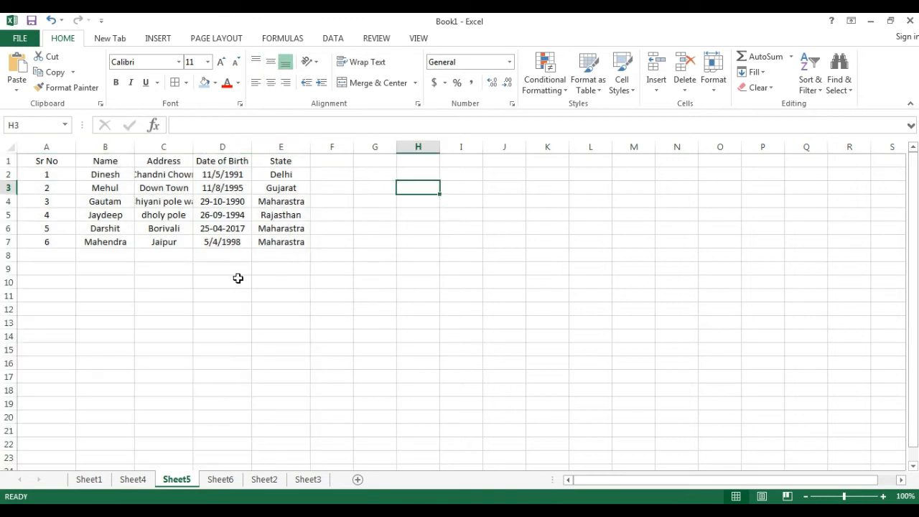
- Bring Notepad beside the worksheet and compare its comma-separated records with the split table
left_click(446, 510)
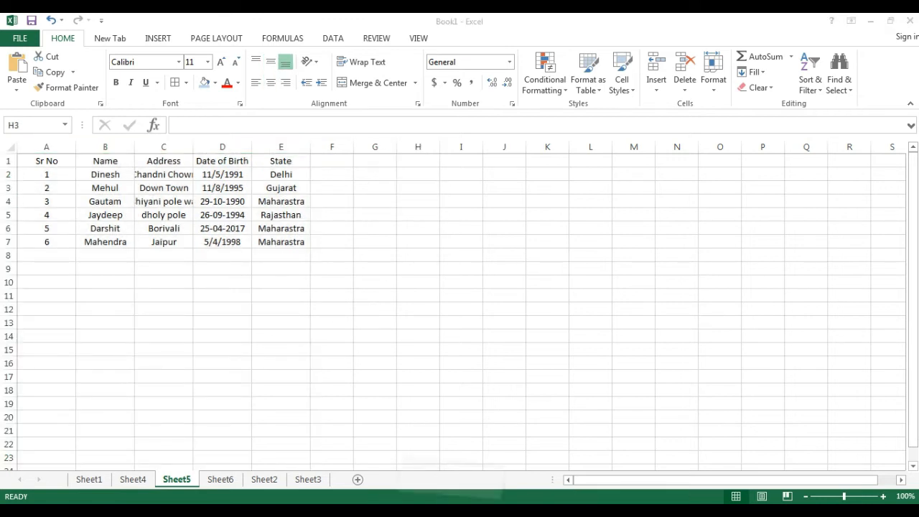
left_click_drag(366, 148, 552, 161)
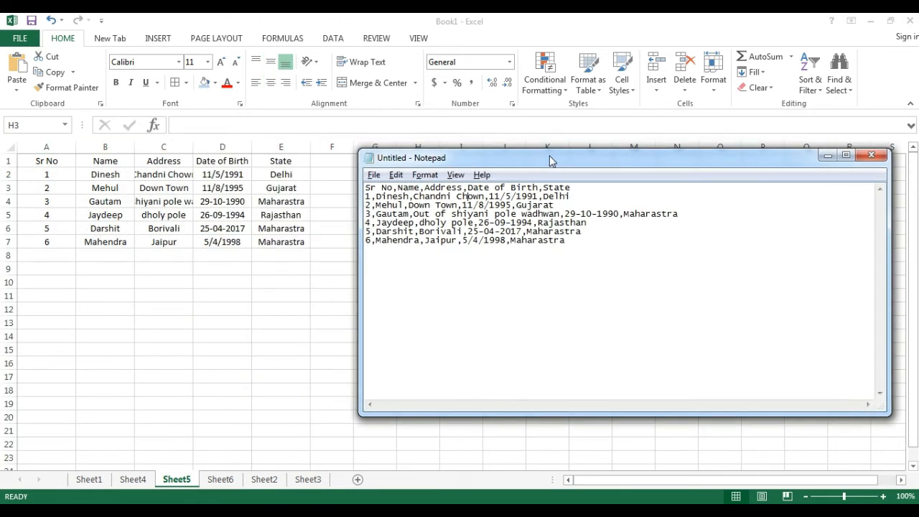
left_click_drag(645, 294, 328, 175)
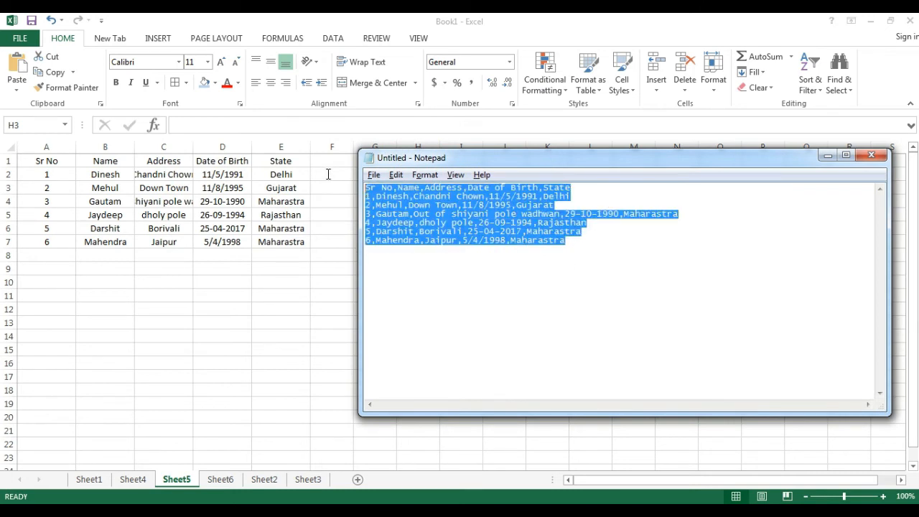
left_click(624, 367)
mouse_move(622, 364)
left_mouse_down()
mouse_move(424, 152)
mouse_move(384, 131)
left_mouse_up()
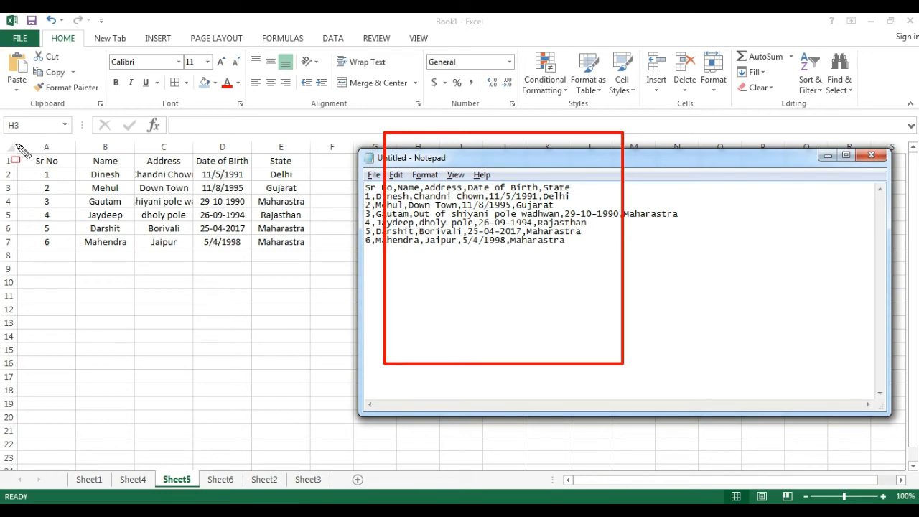
mouse_move(16, 142)
left_mouse_down()
mouse_move(262, 219)
mouse_move(339, 282)
mouse_move(330, 281)
left_mouse_up()
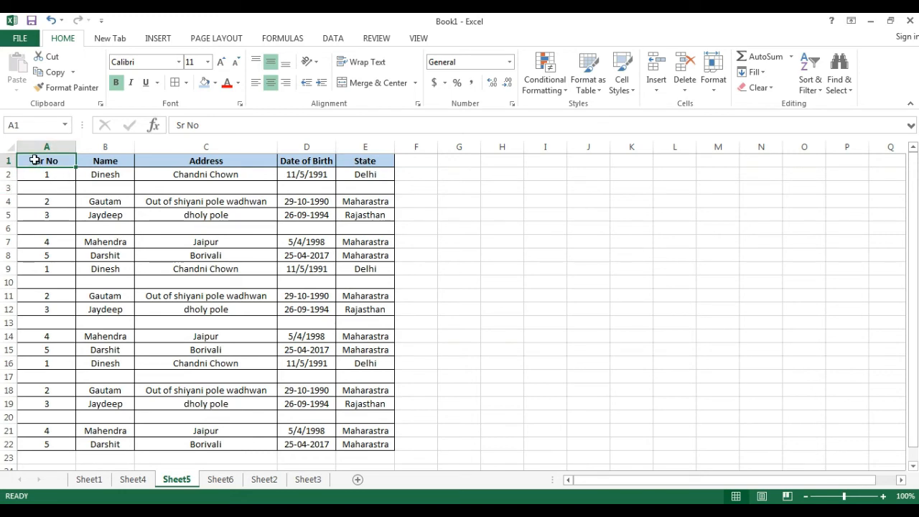
- Examine the table A1:E22 in Sheet5 for the blank rows between the records
left_click_drag(34, 160, 392, 443)
left_click(464, 322)
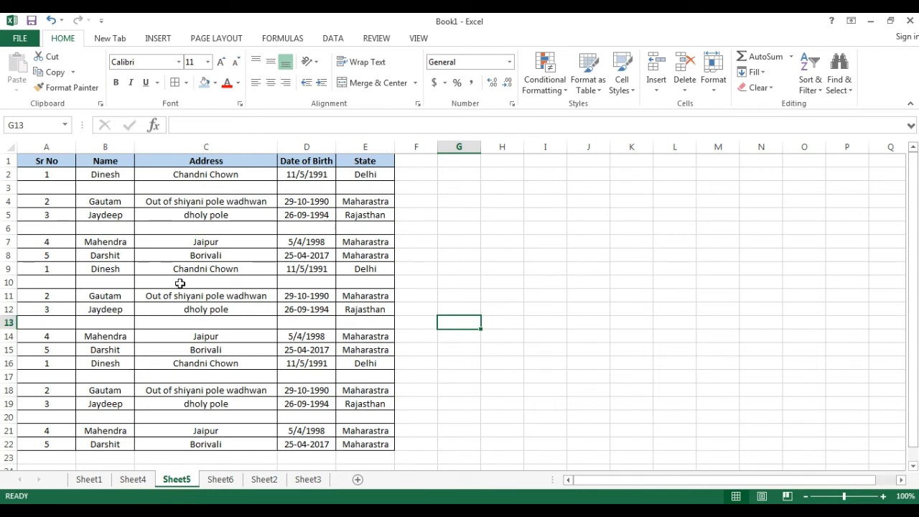
left_click_drag(29, 188, 370, 189)
left_click(36, 228)
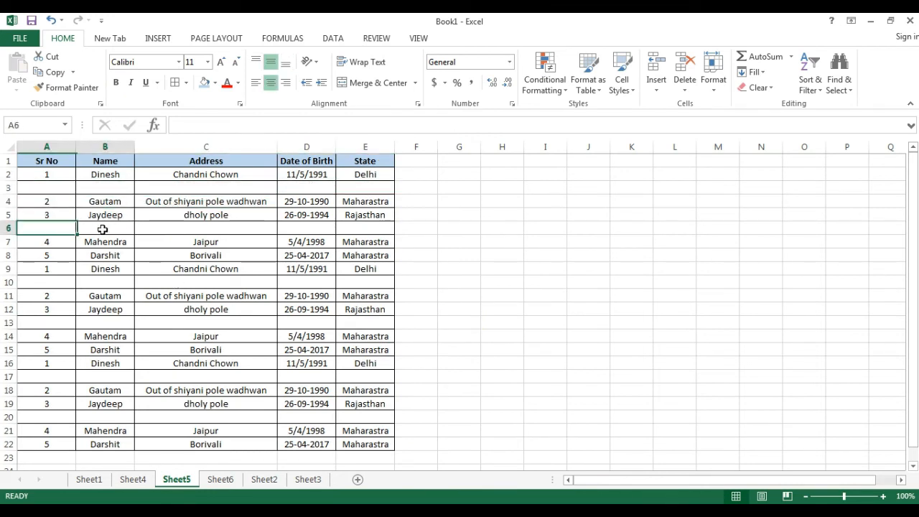
left_click_drag(102, 229, 348, 229)
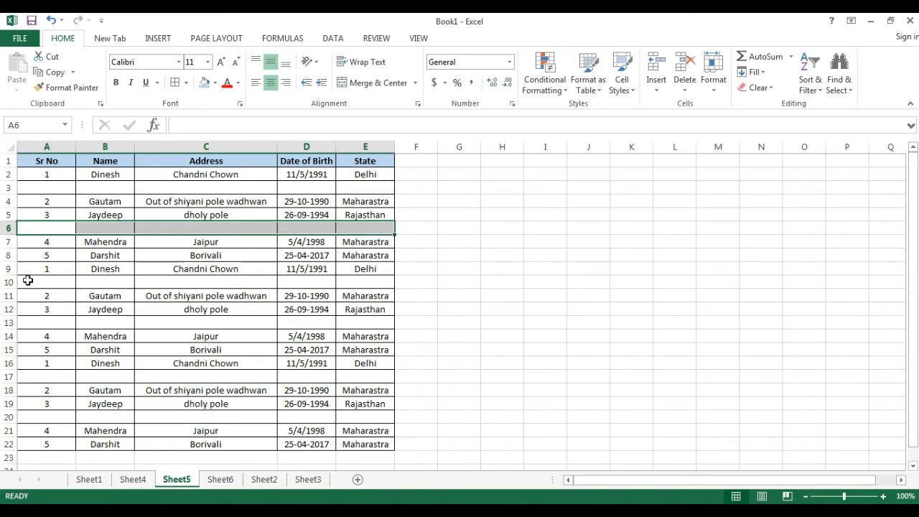
left_click(120, 228)
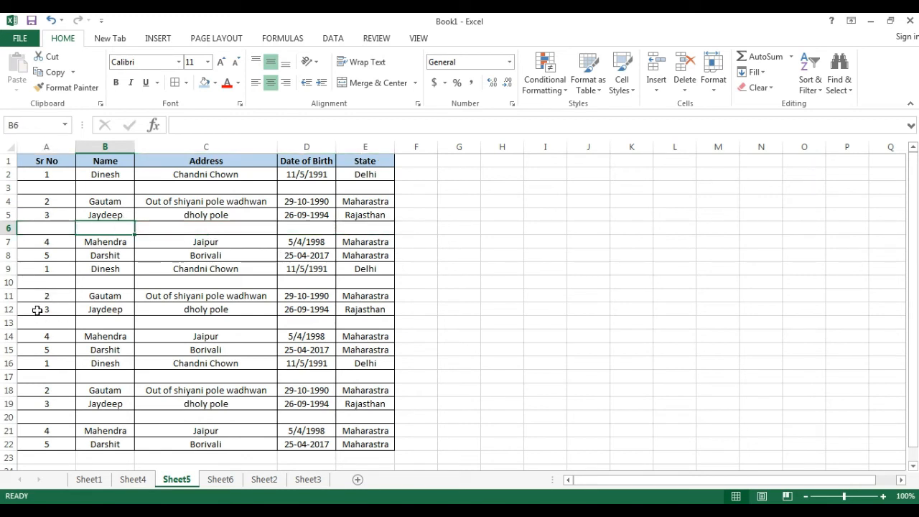
left_click_drag(27, 285, 386, 281)
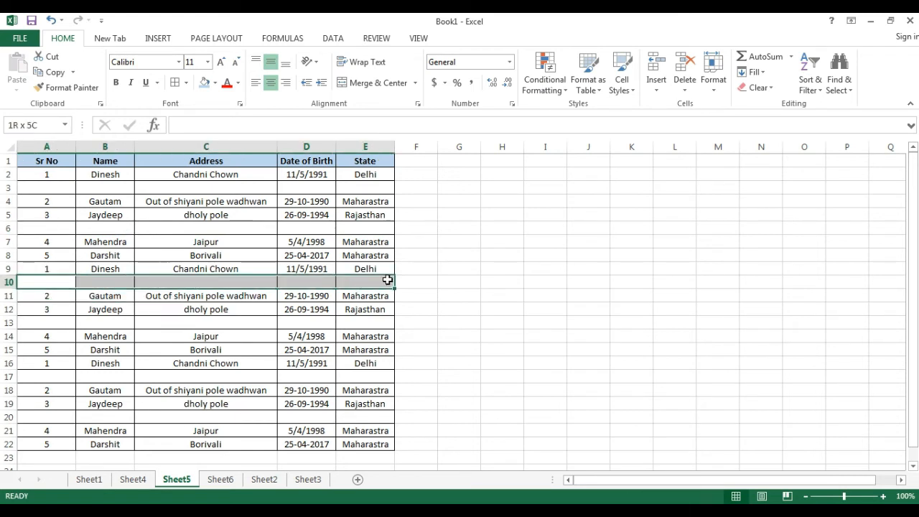
left_click(54, 323)
left_click_drag(54, 323, 375, 323)
left_click_drag(35, 377, 349, 388)
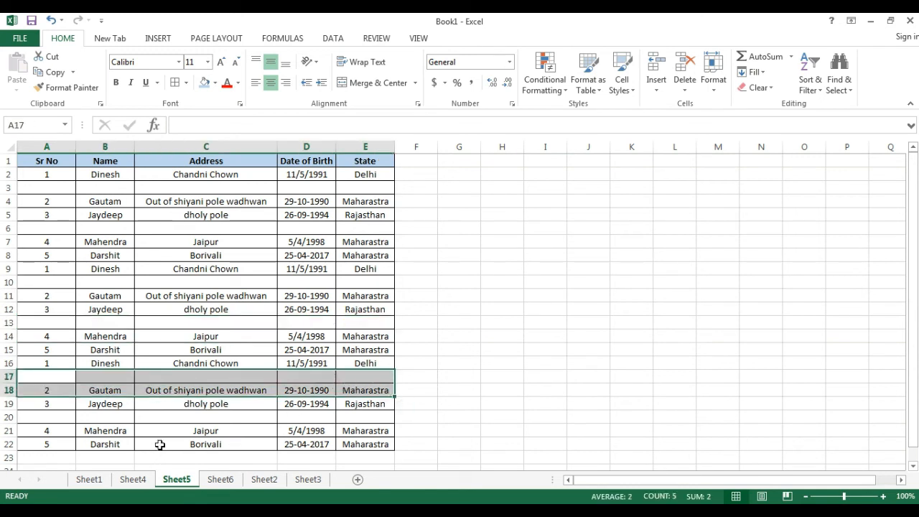
left_click(126, 417)
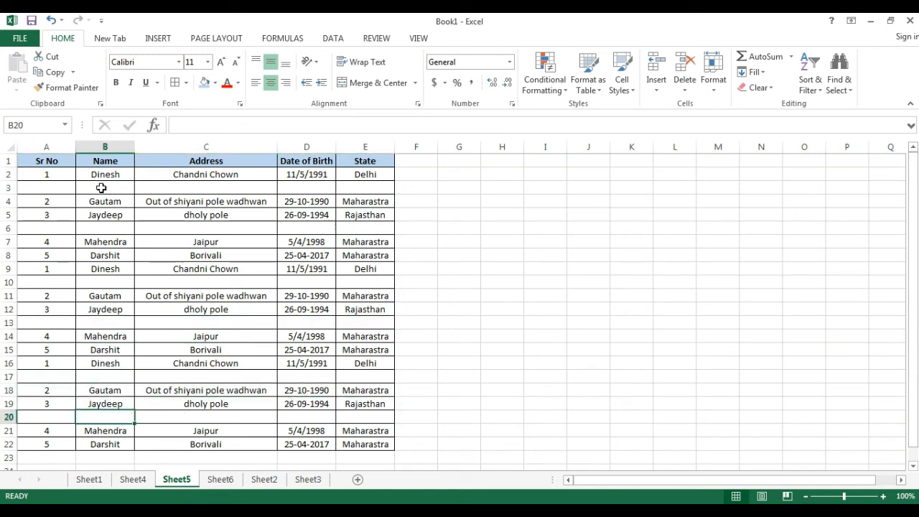
left_click(50, 173)
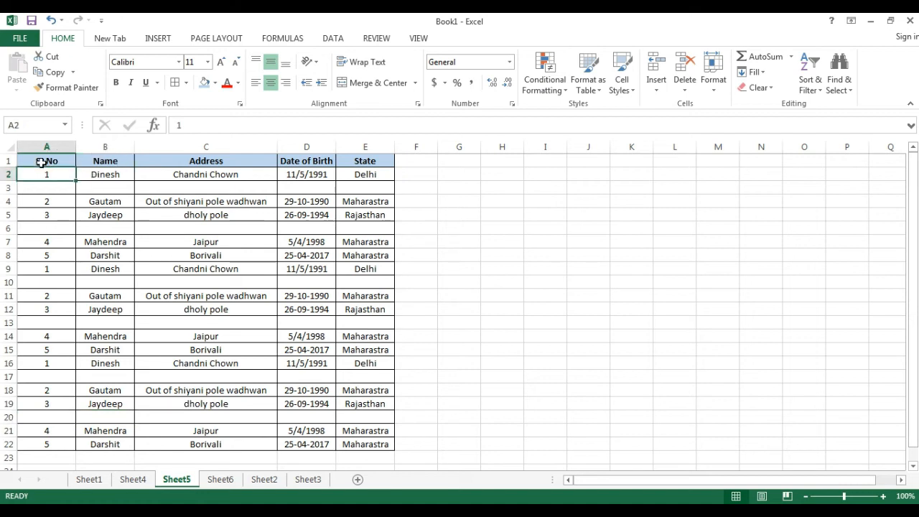
left_click(6, 187)
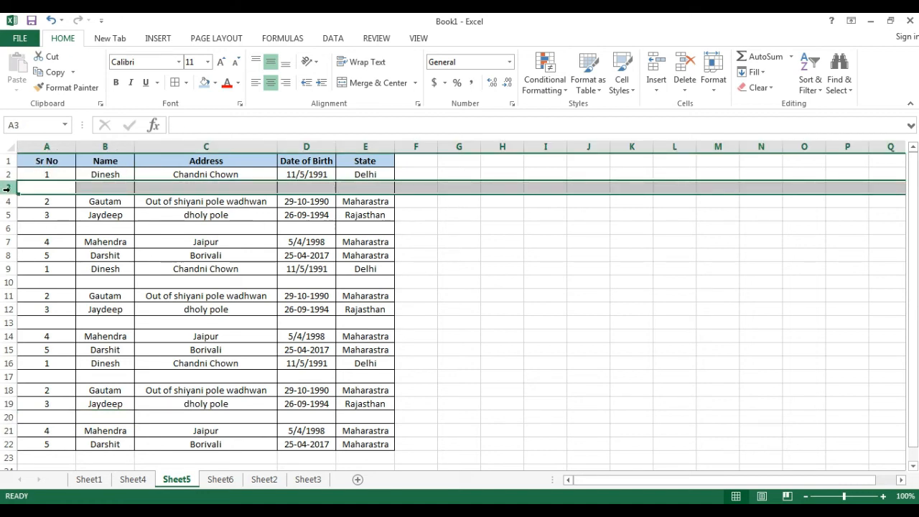
right_click(7, 189)
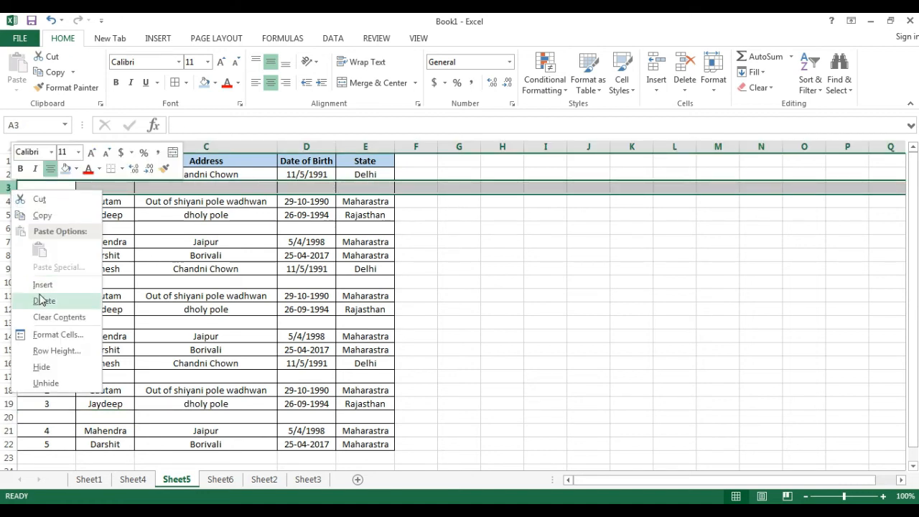
left_click(233, 188)
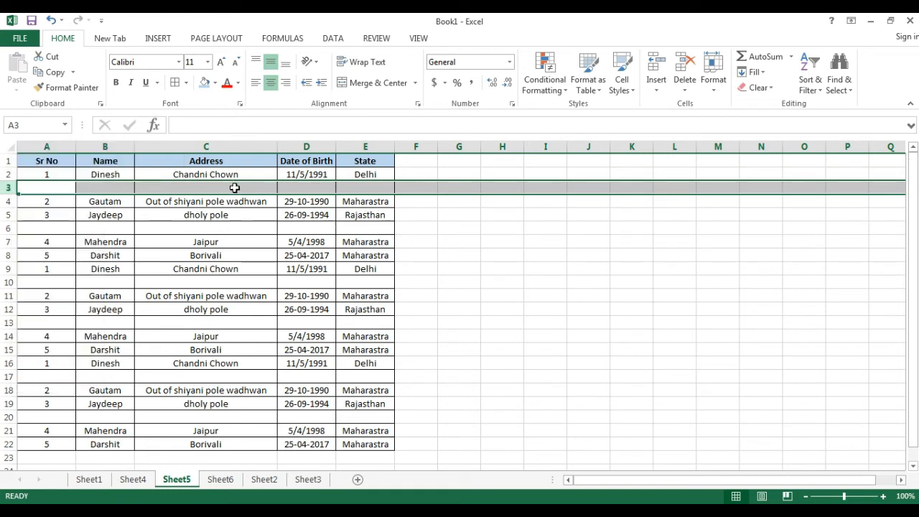
left_click(240, 188)
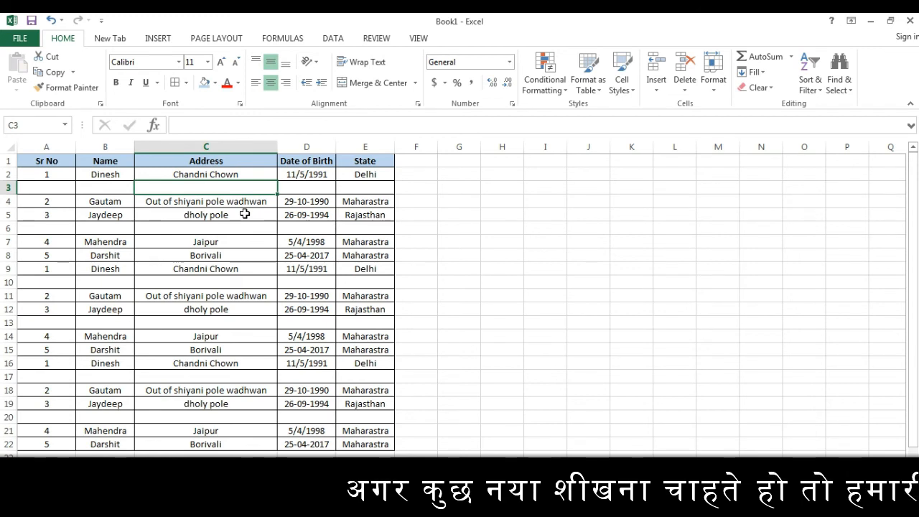
key("Left")
key("Left")
key("Right")
key("Right")
key("Right")
key("Right")
key("Right")
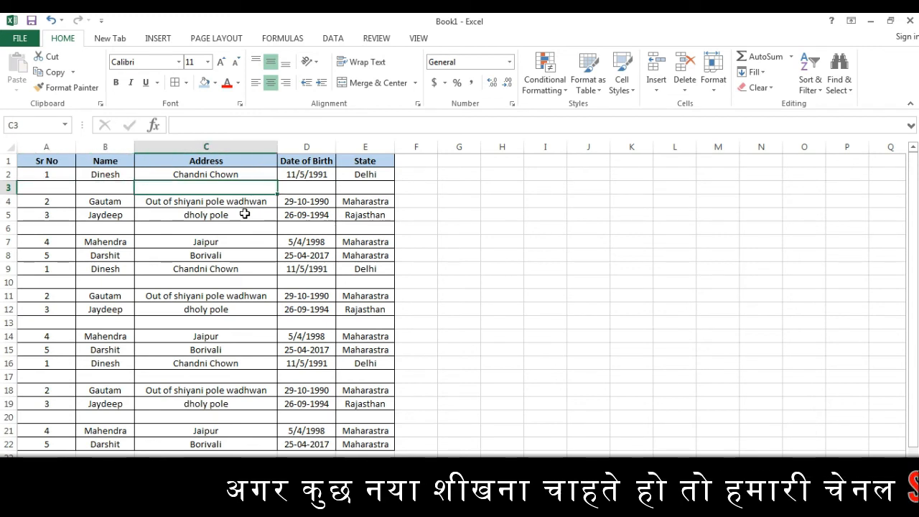
key("Left")
key("Left")
key("Left")
key("Left")
key("Left")
key("Right")
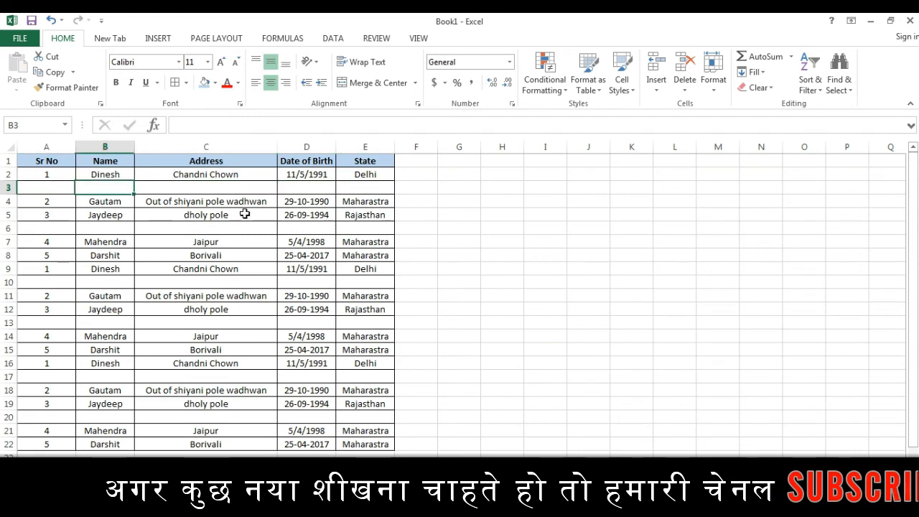
key("Left")
key("Right")
key("Right")
key("Right")
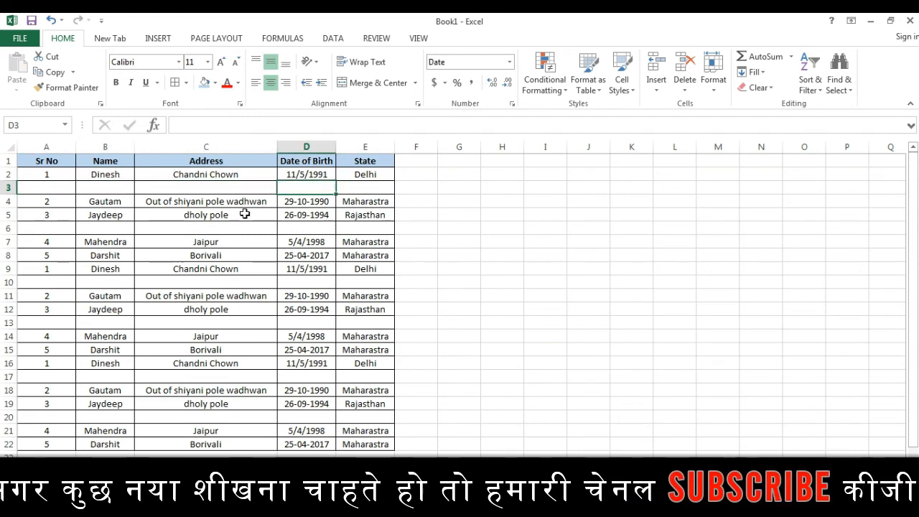
- Check the cells of blank row 3 across all table columns, from Sr No to State
key("Left")
key("Left")
key("Right")
key("Right")
key("Right")
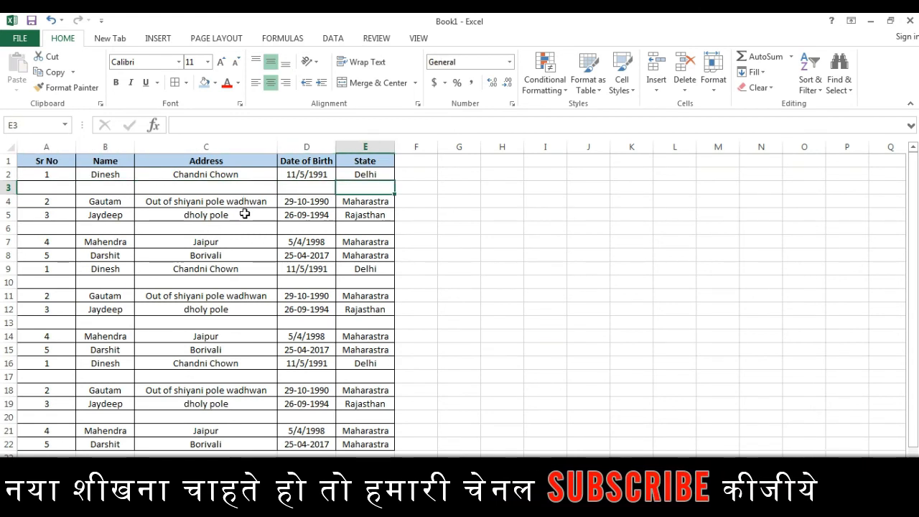
key("Left")
key("Left")
key("Left")
key("Left")
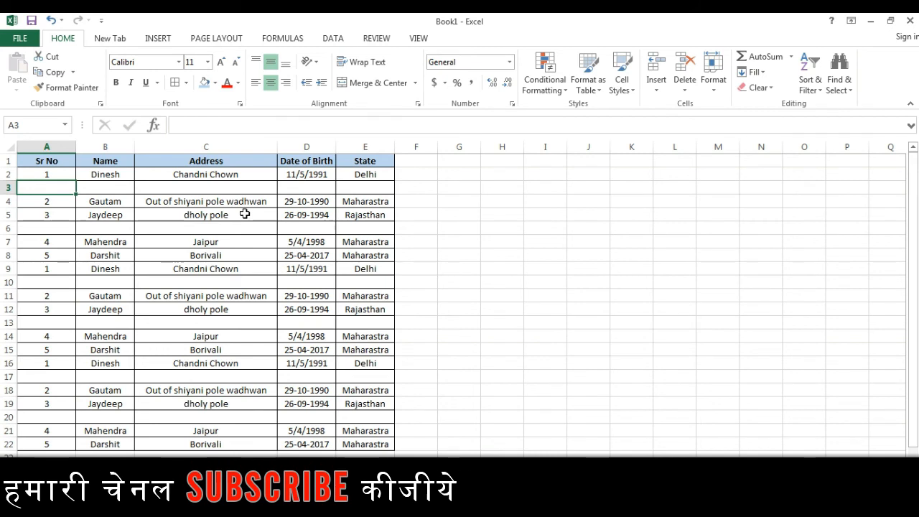
- Select all blank cells in the Sheet5 table using Go To Special with the Blanks option
key("ctrl+g")
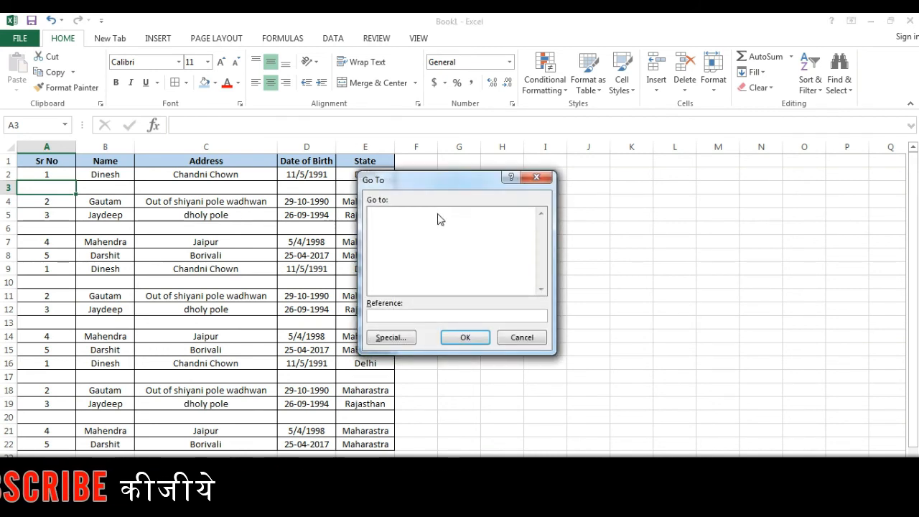
left_click_drag(418, 186, 439, 164)
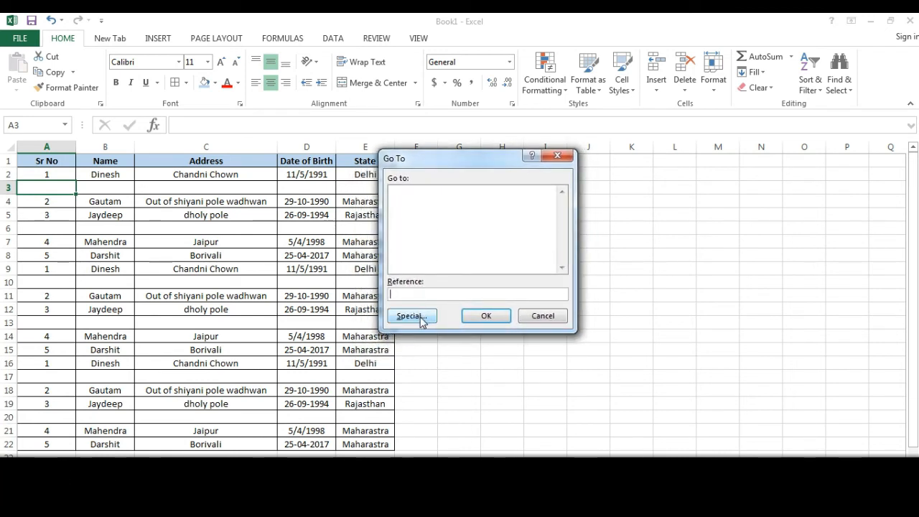
key("ctrl+alt+d")
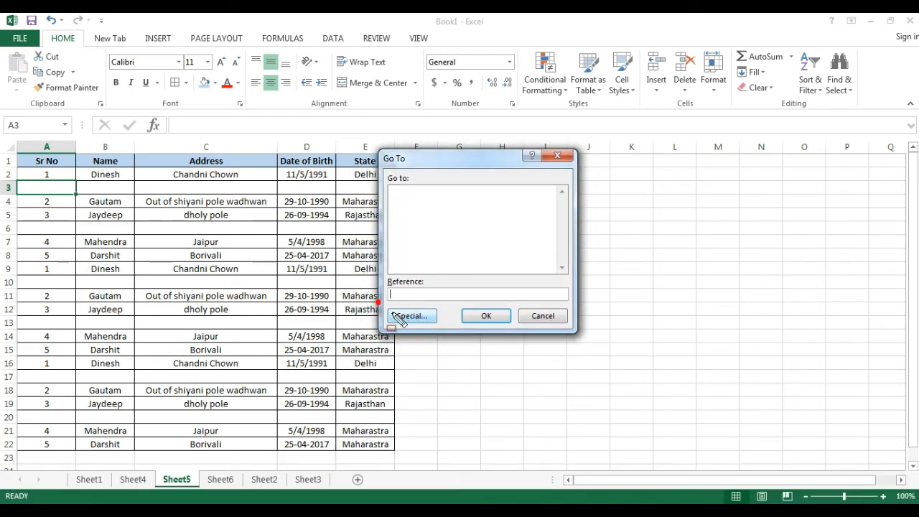
left_click_drag(376, 301, 457, 343)
key("Escape")
left_click(423, 318)
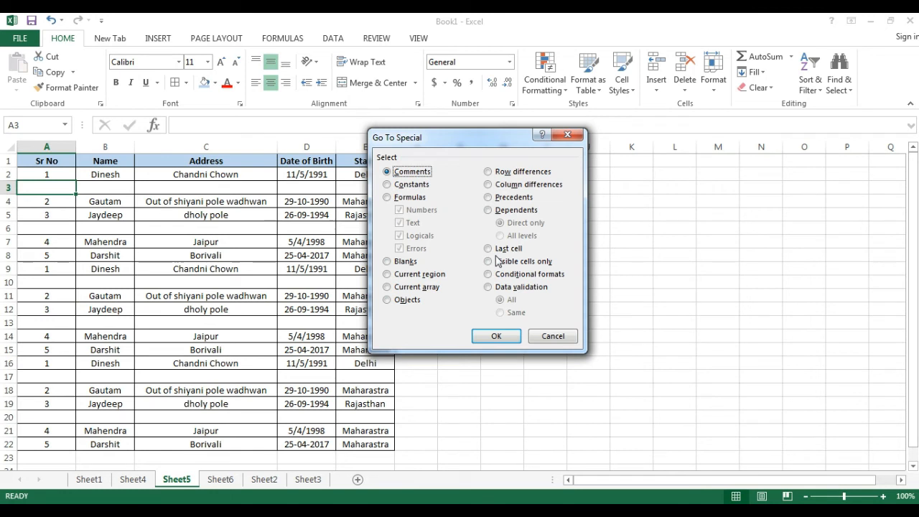
left_click_drag(491, 134, 497, 137)
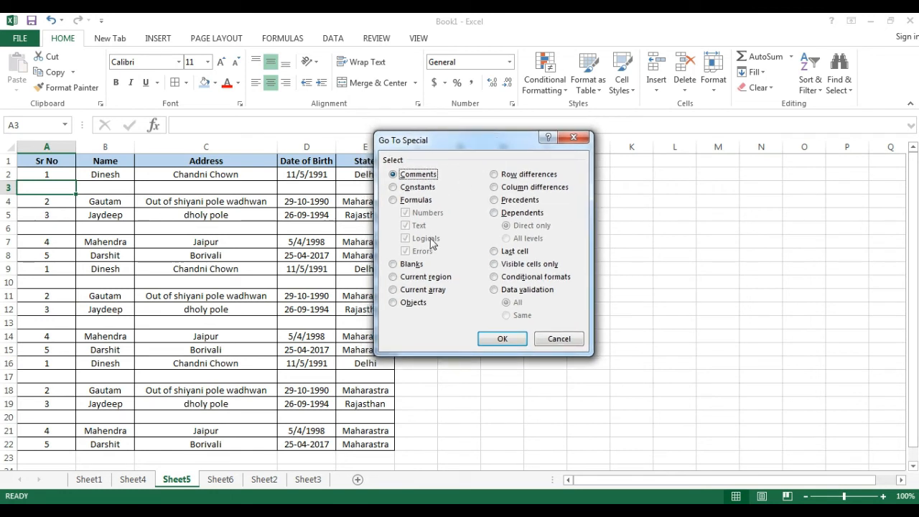
mouse_move(378, 257)
left_mouse_down()
mouse_move(400, 271)
mouse_move(433, 272)
left_mouse_up()
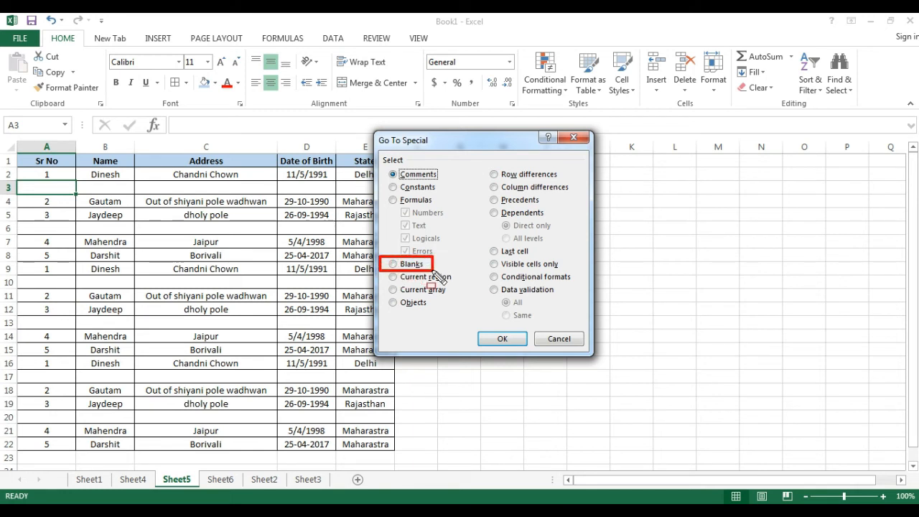
left_click(394, 265)
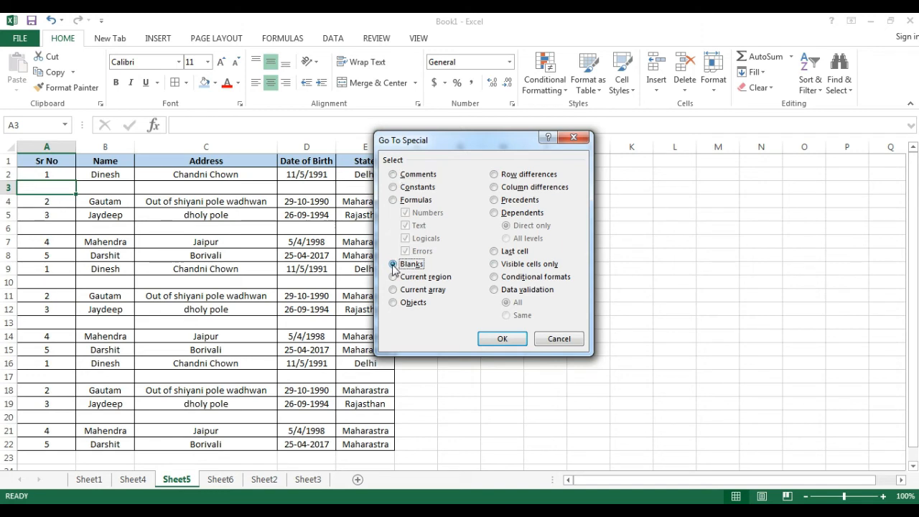
left_click(503, 339)
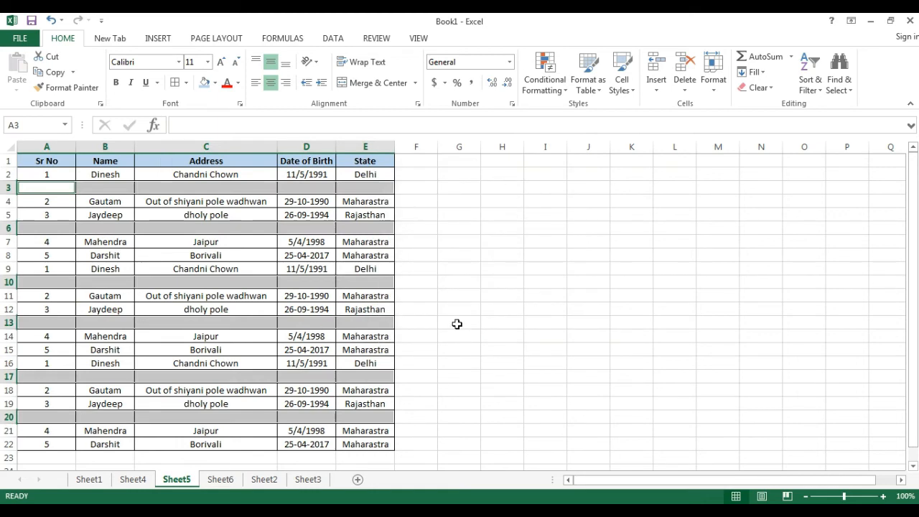
- Delete the selected blank cells throughout the table with the Shift cells up option
scroll(457, 324, "down", 4)
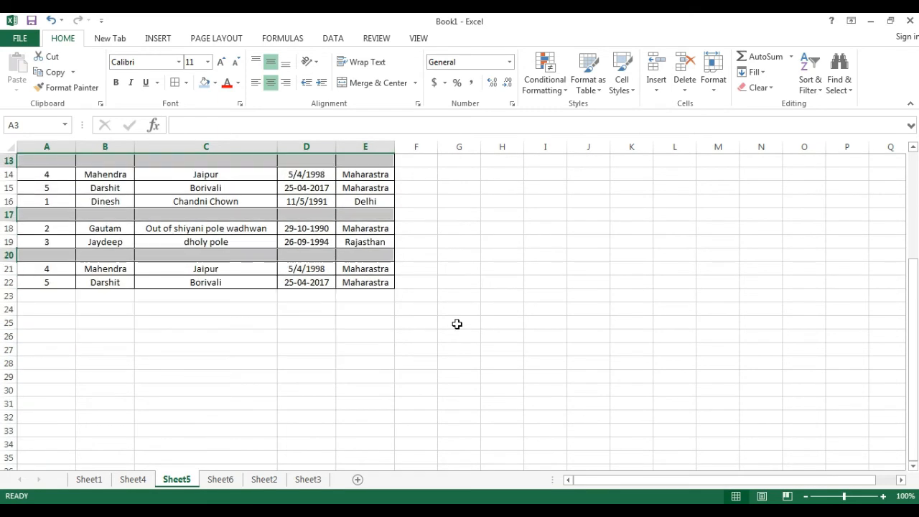
scroll(456, 324, "up", 4)
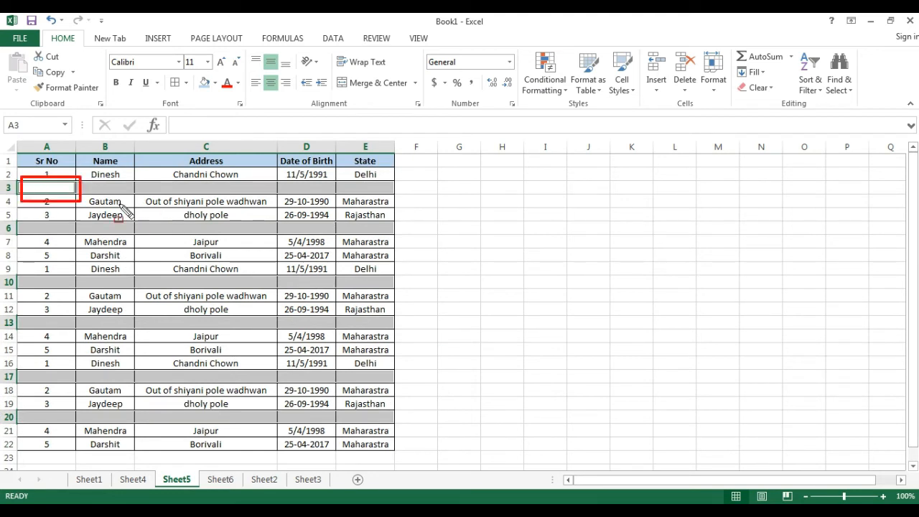
left_click_drag(46, 220, 288, 253)
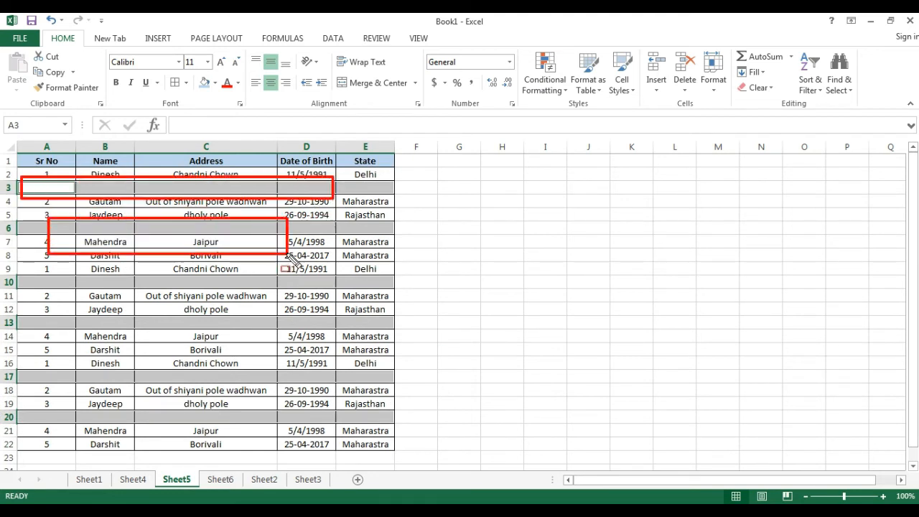
key("Escape")
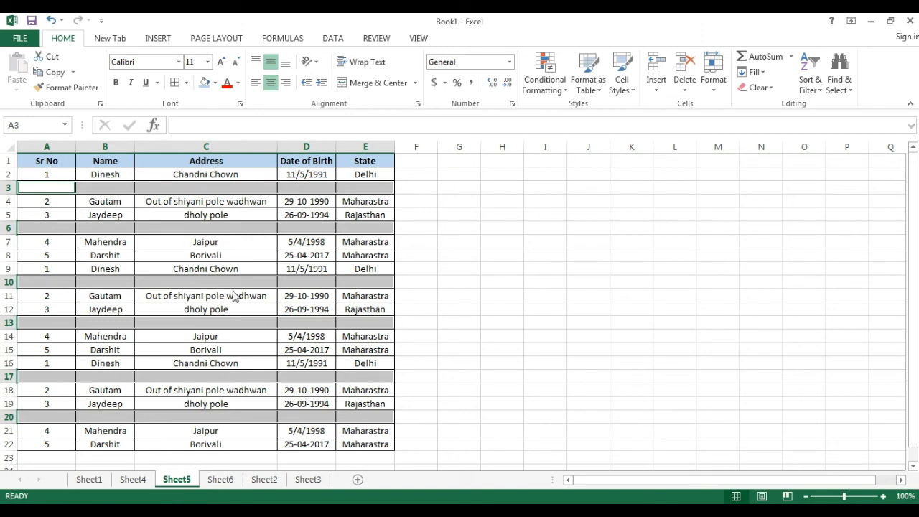
key("ctrl+minus")
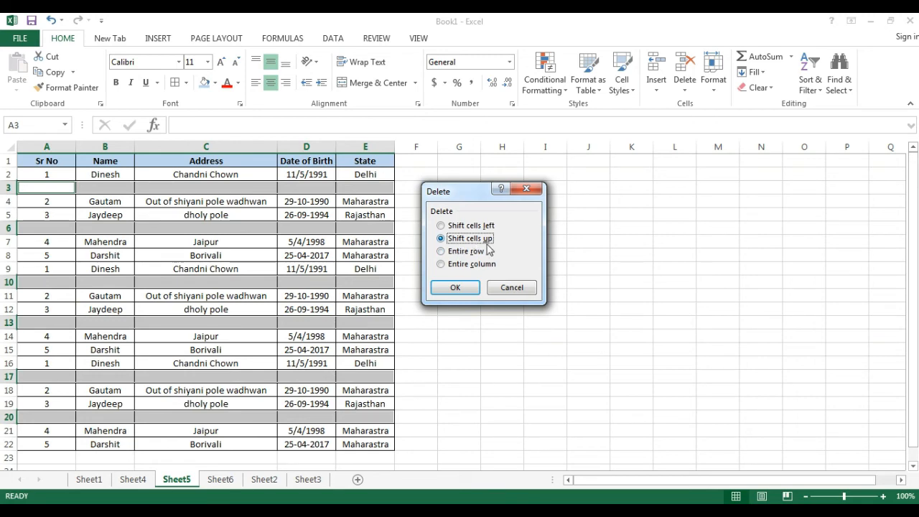
left_click(454, 287)
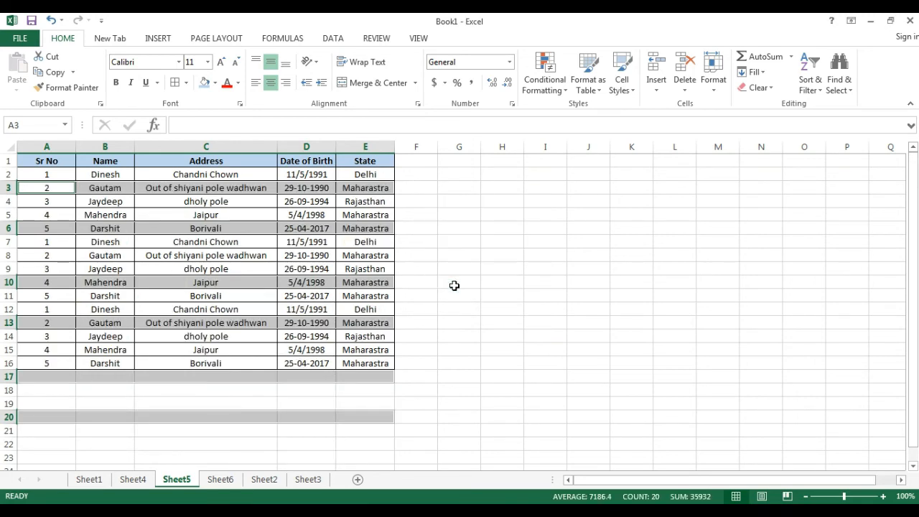
left_click(528, 266)
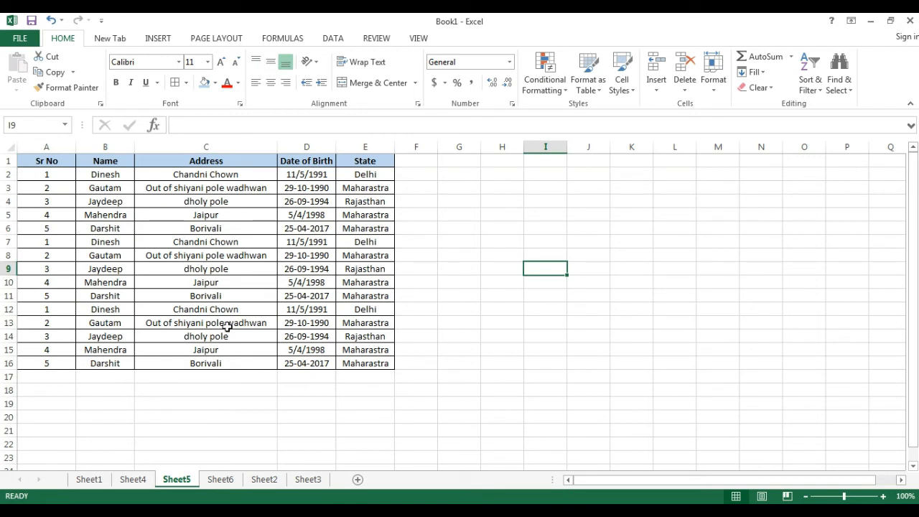
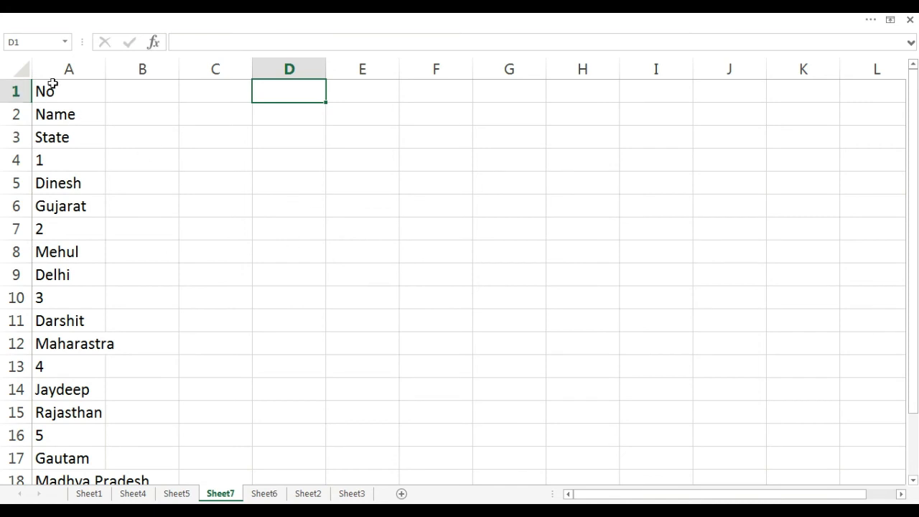
- Examine how the No, Name and State fields repeat record by record down column A of Sheet7
left_click(67, 91)
left_click(63, 116)
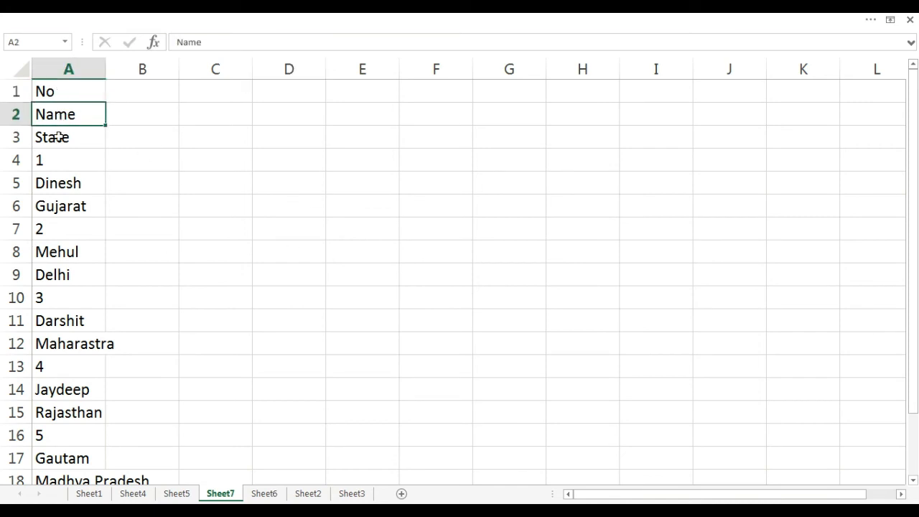
left_click(59, 138)
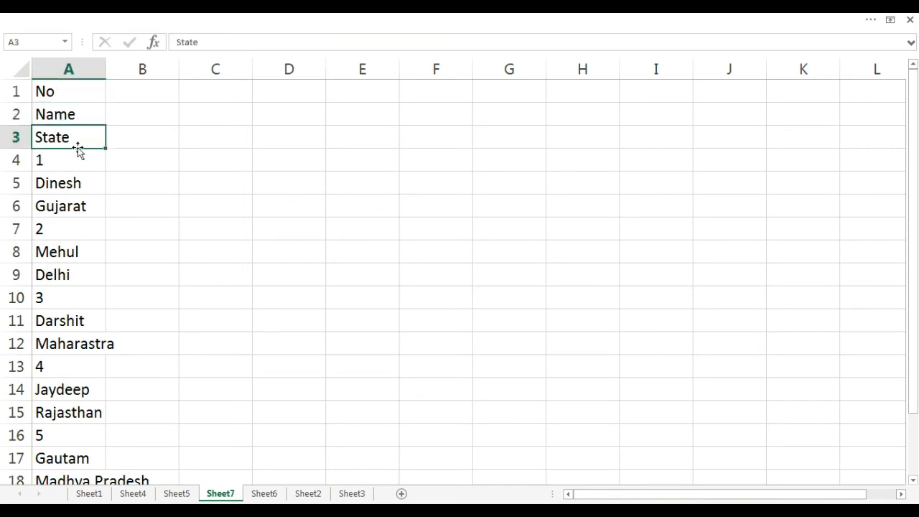
key("Up")
key("Up")
key("Down")
key("Down")
key("Down")
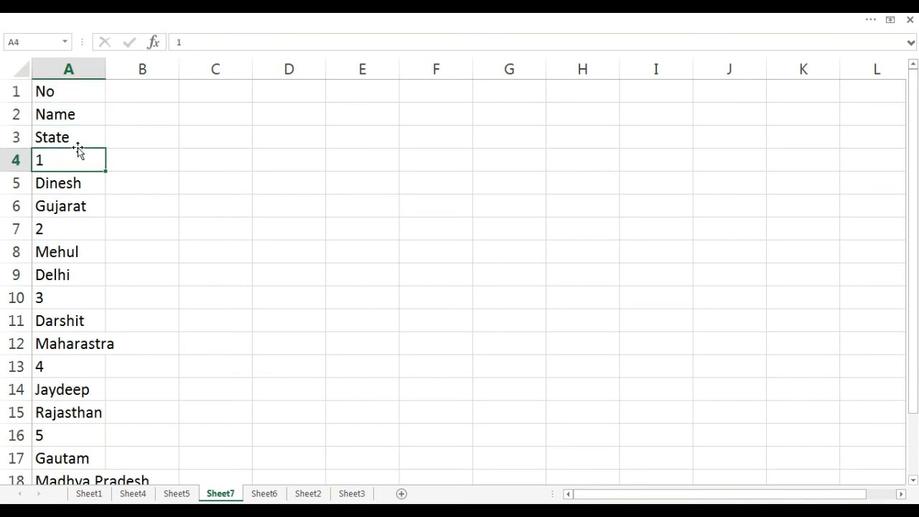
key("Down")
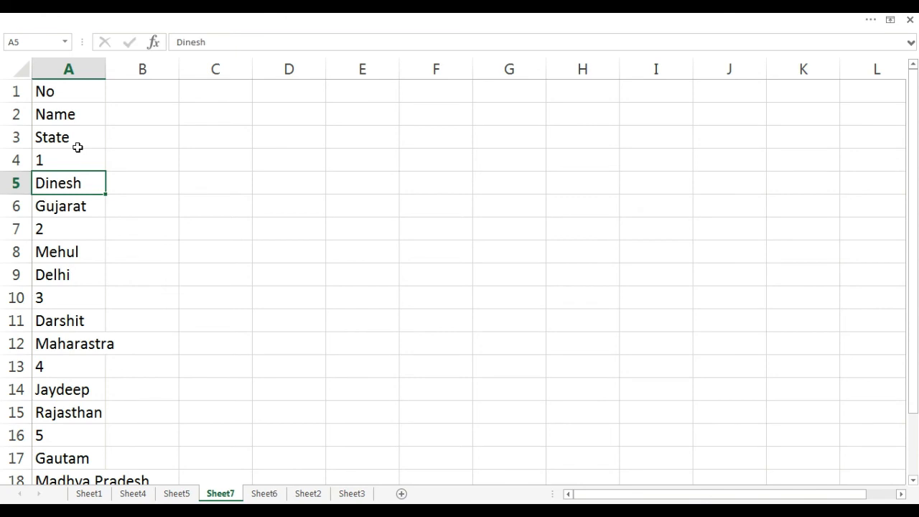
key("Down")
key("Down")
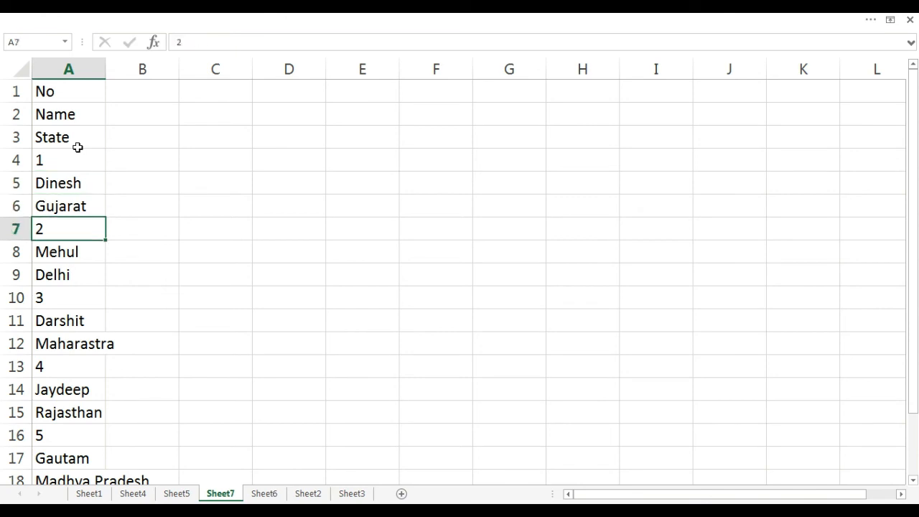
key("Down")
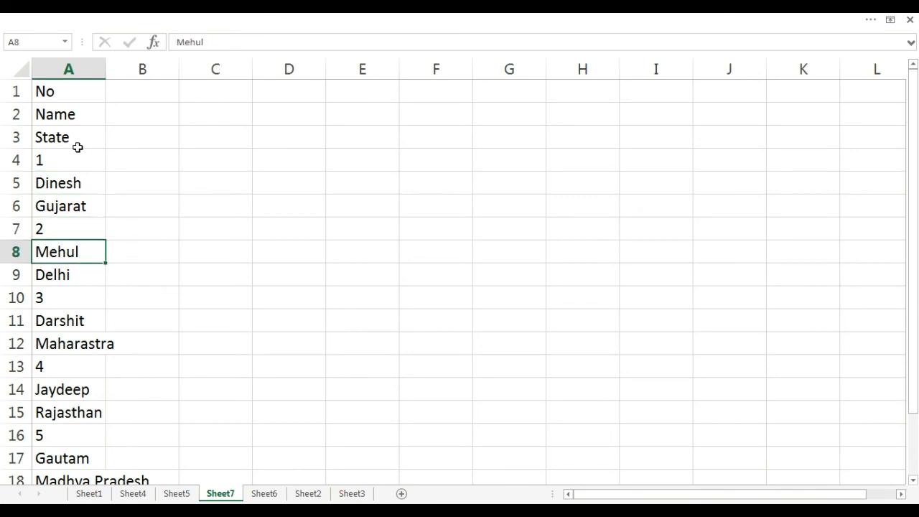
key("Down")
key("Down")
key("Down")
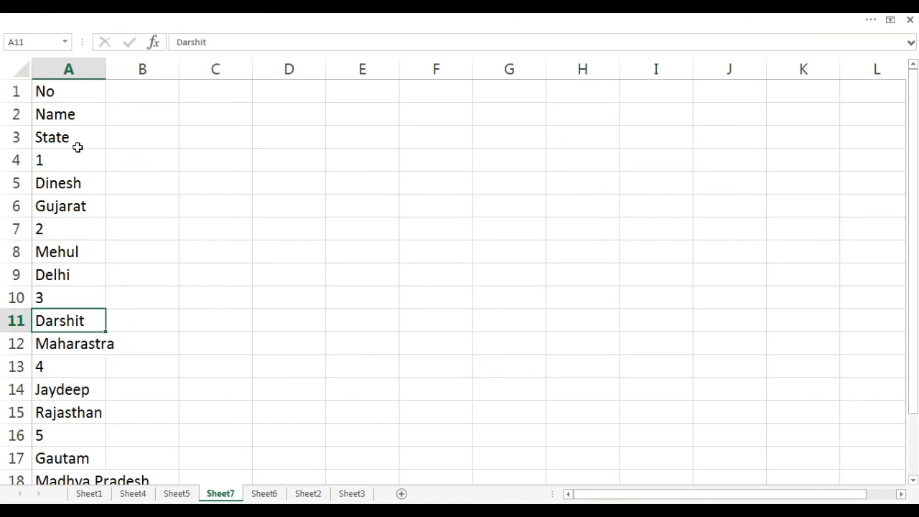
key("Down")
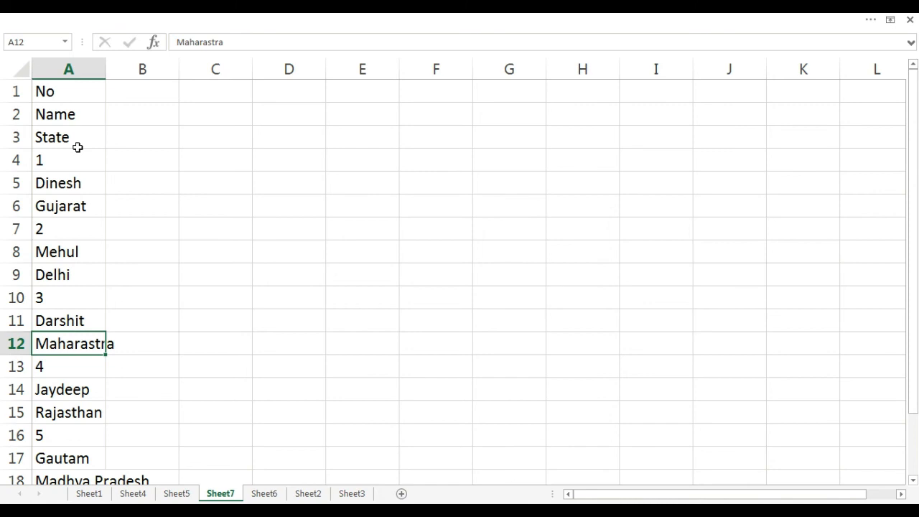
key("Up")
key("Up")
key("Up")
key("Up")
key("Up")
key("Up")
key("Up")
key("Up")
key("Up")
key("Up")
key("Up")
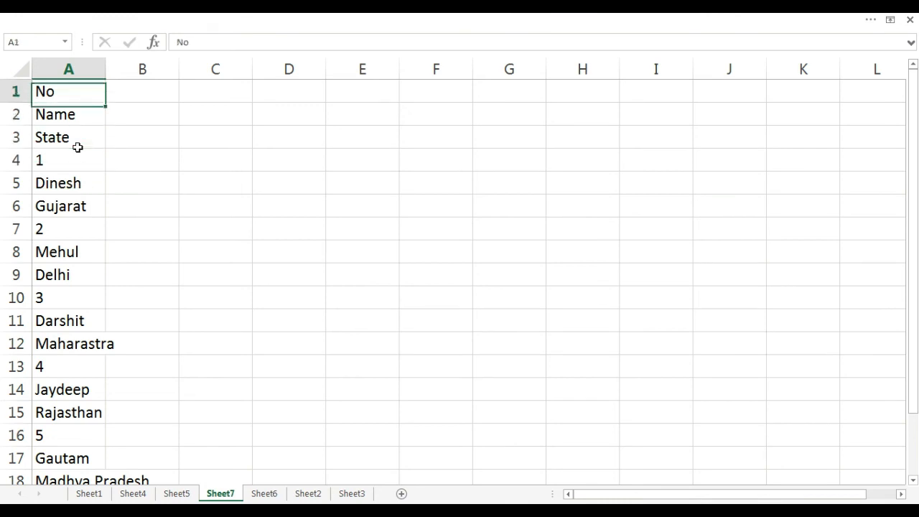
- Enter KSA1 in cell D1 and fill the series across to F1
key("Right")
key("Right")
key("Right")
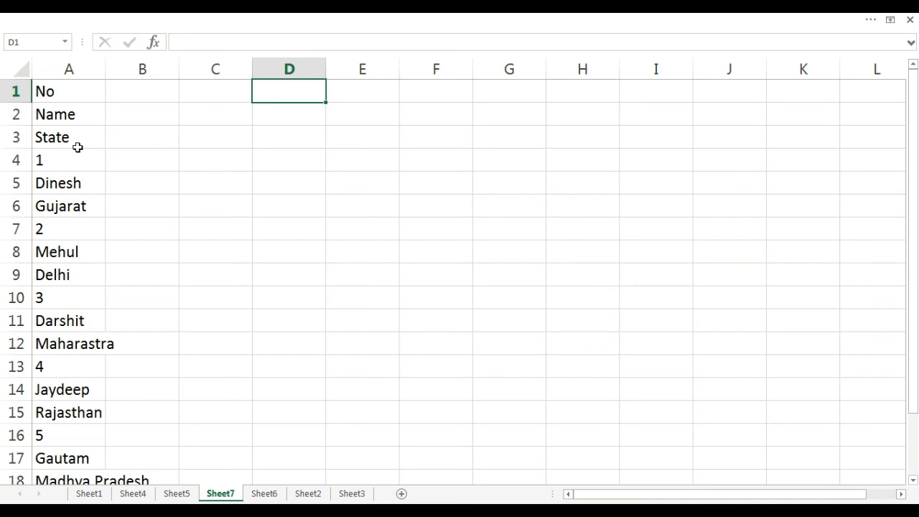
type("K")
type("S")
type("A1")
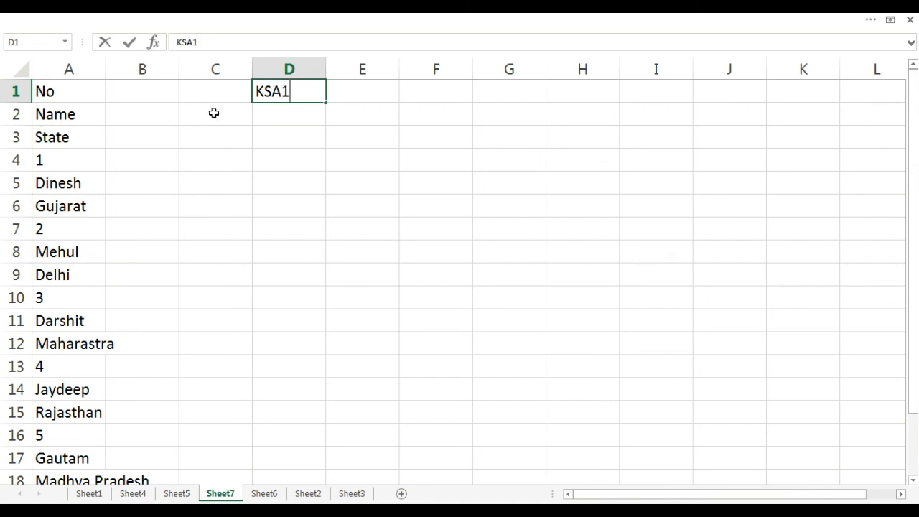
left_click_drag(271, 91, 255, 92)
left_click(255, 92)
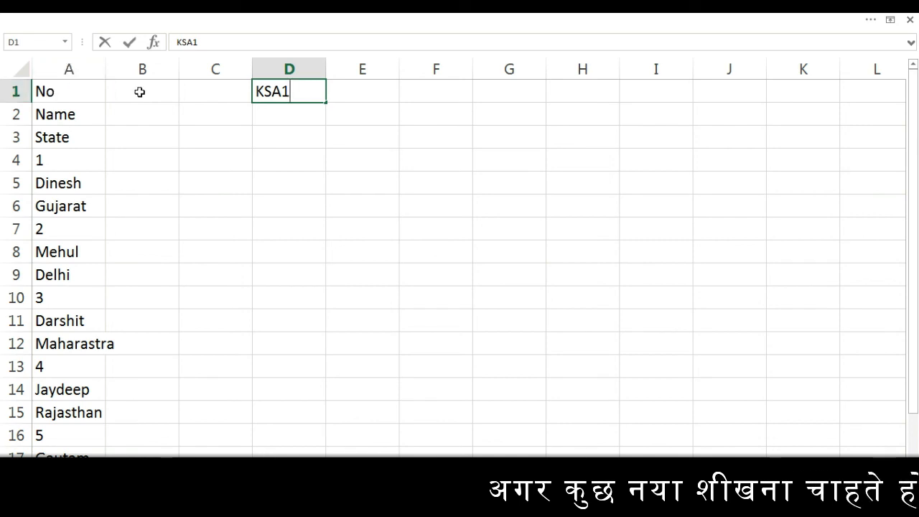
left_click_drag(297, 91, 273, 92)
left_click(307, 97)
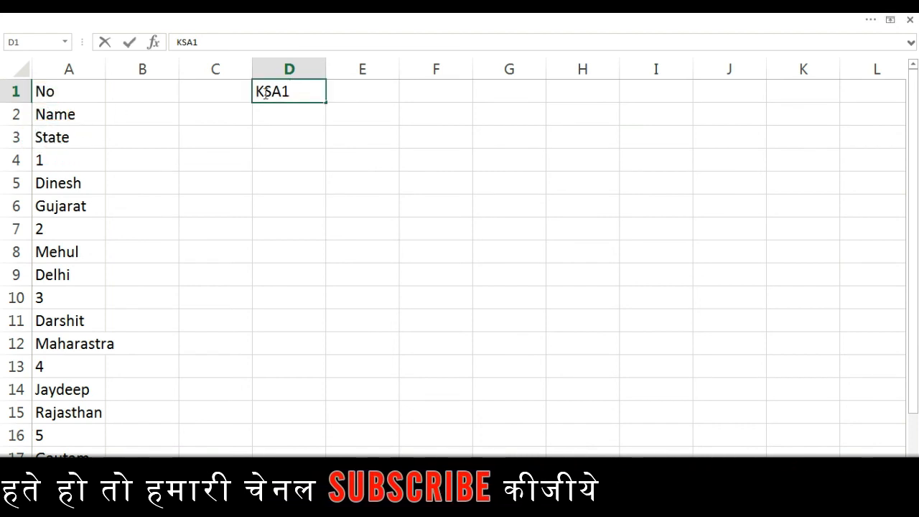
left_click(366, 94)
left_click(306, 93)
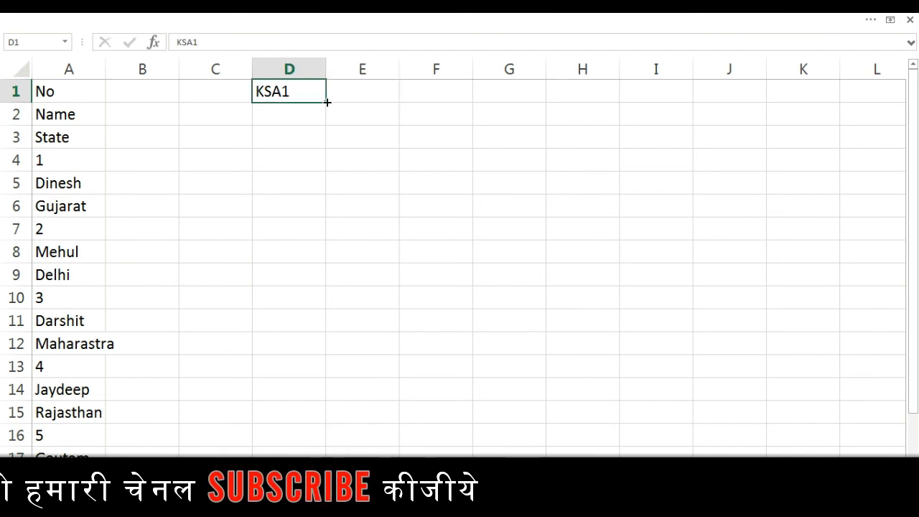
left_click_drag(331, 102, 444, 98)
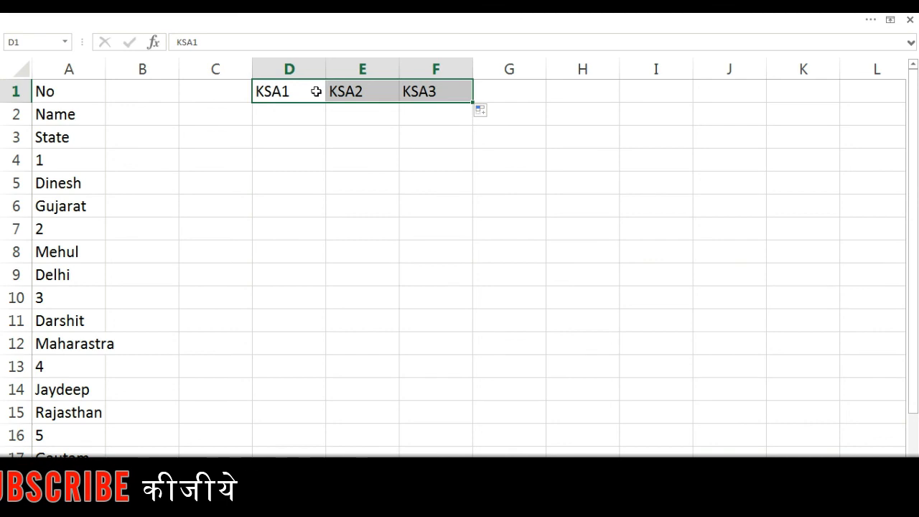
- Enter KSA4 in cell D2 and fill the series across to F2
left_click(292, 114)
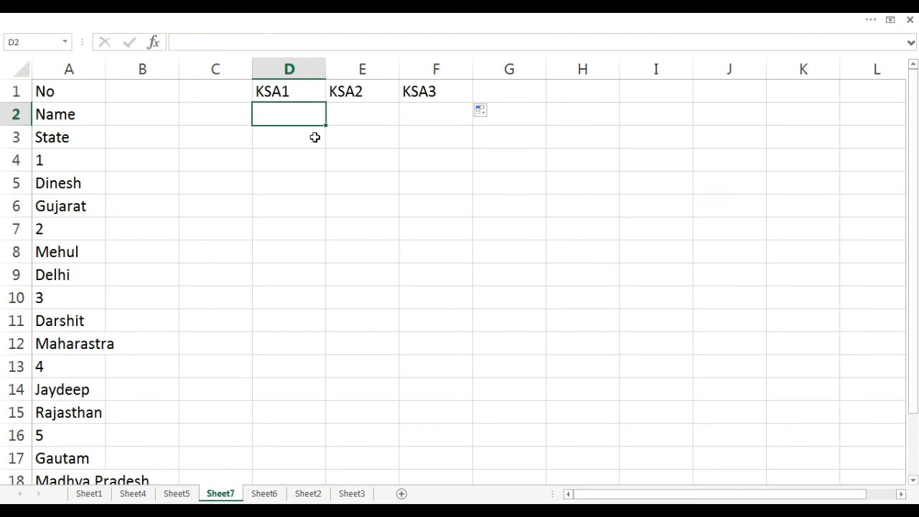
type("KSA")
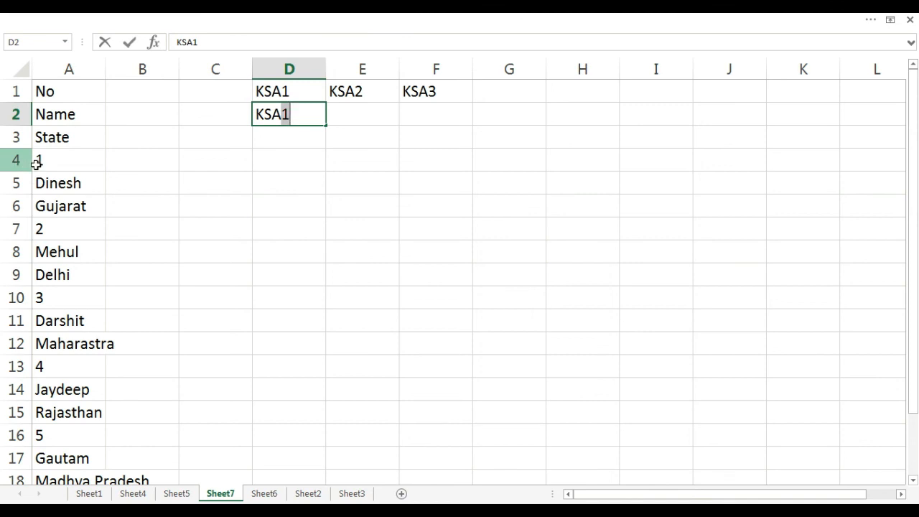
type("4")
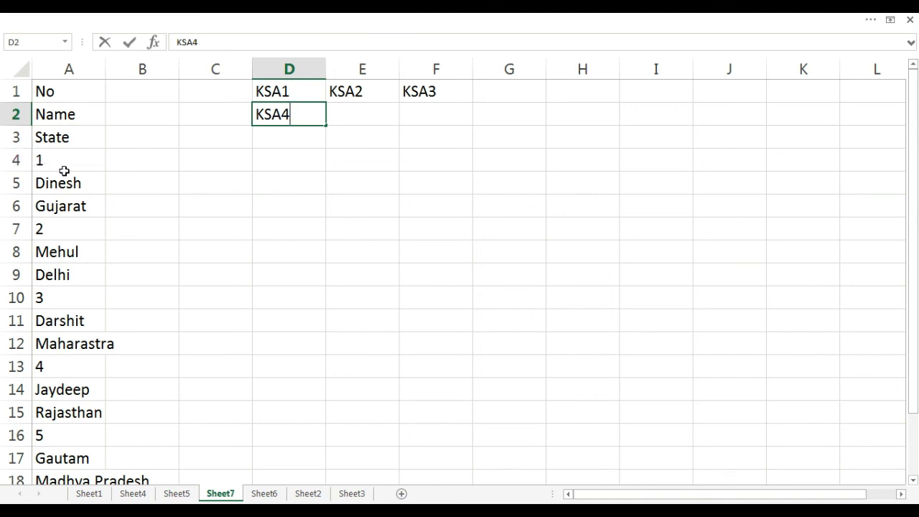
left_click(331, 115)
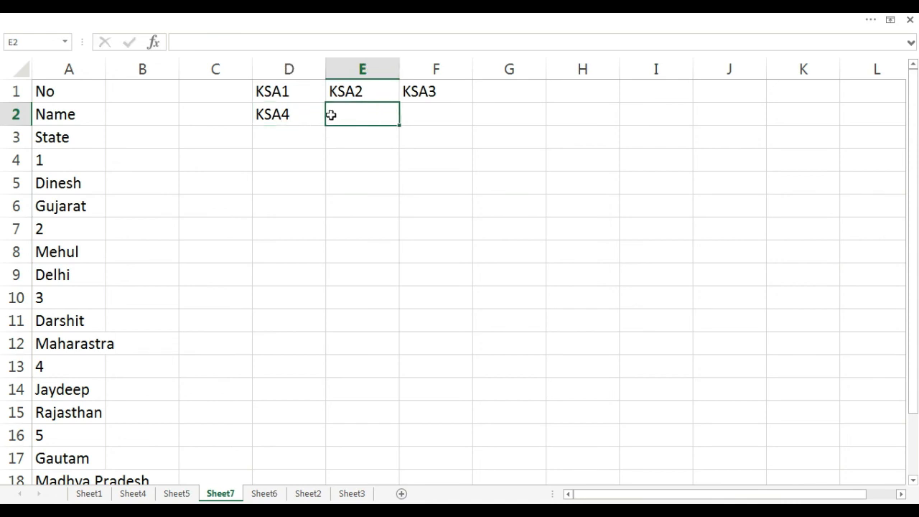
left_click(322, 119)
left_click_drag(326, 126, 446, 118)
left_click(435, 115)
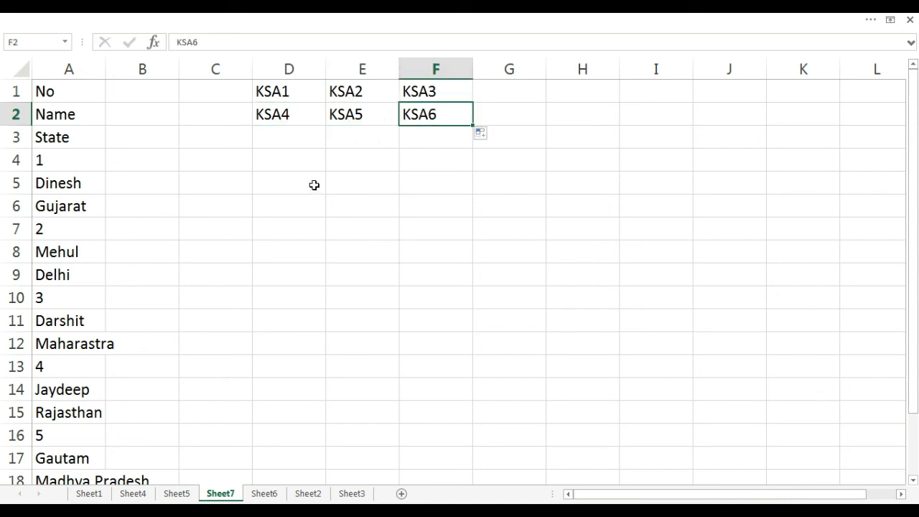
- Fill the KSA series from D1:F2 down to row 6 so it reaches KSA18, matching column A's last data row
scroll(314, 185, "down", 1)
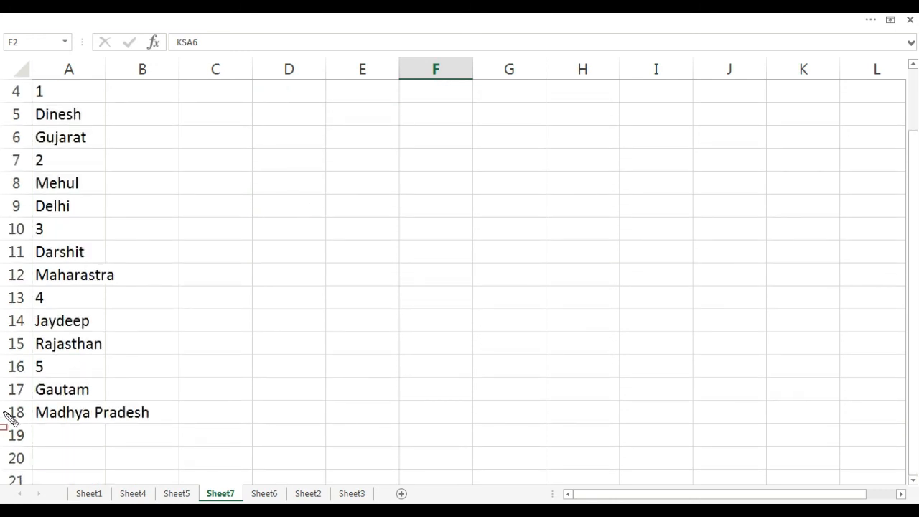
mouse_move(2, 406)
left_mouse_down()
mouse_move(130, 440)
mouse_move(188, 434)
left_mouse_up()
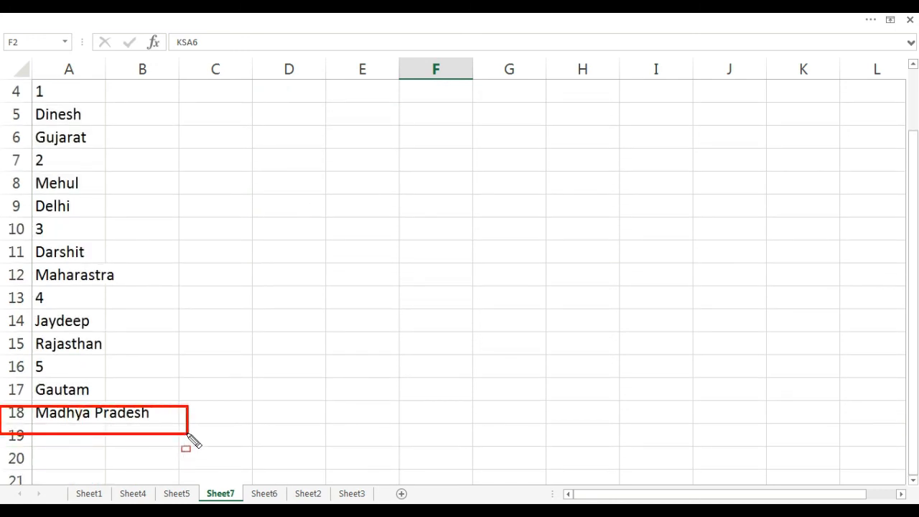
mouse_move(2, 397)
left_mouse_down()
mouse_move(232, 434)
mouse_move(251, 422)
left_mouse_up()
key("Escape")
scroll(250, 420, "up", 1)
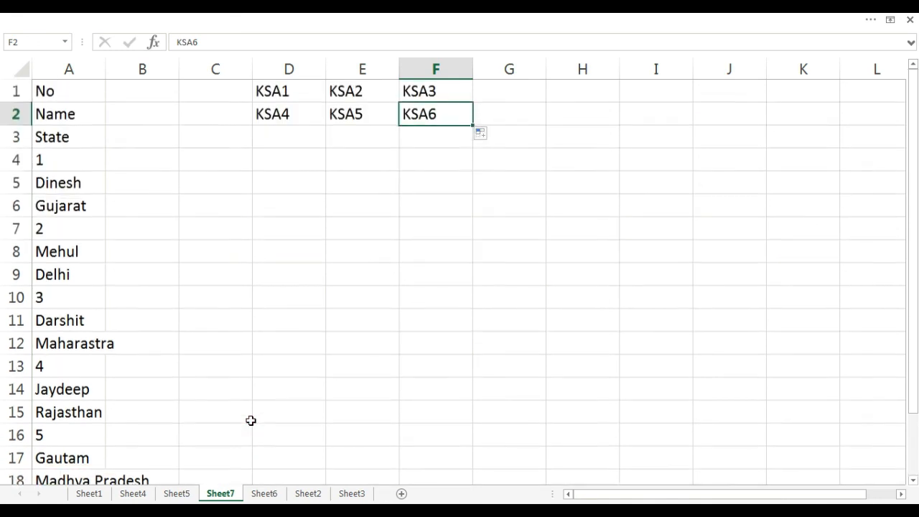
left_click_drag(277, 95, 467, 129)
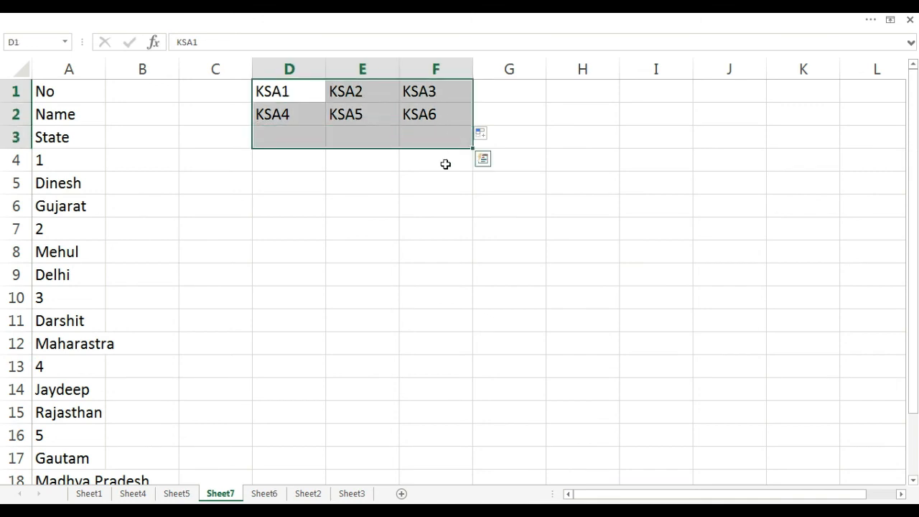
key("shift+Up")
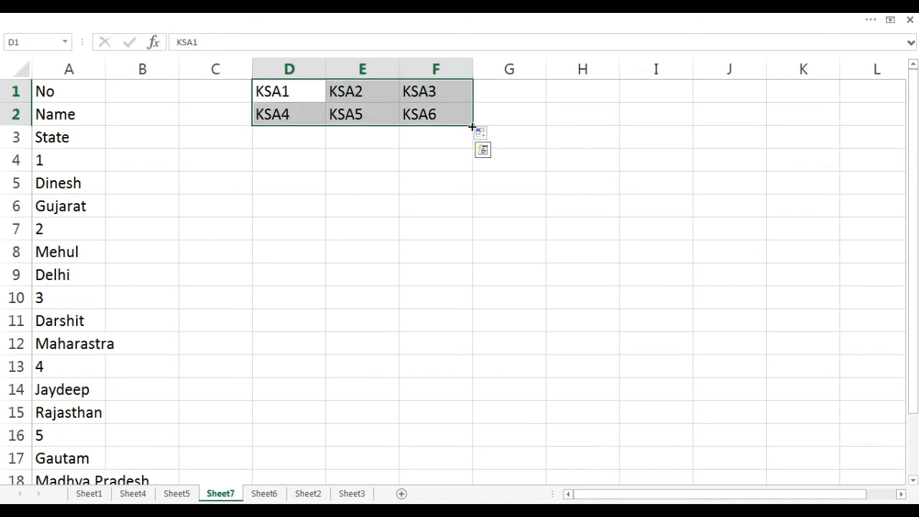
left_click_drag(472, 127, 467, 211)
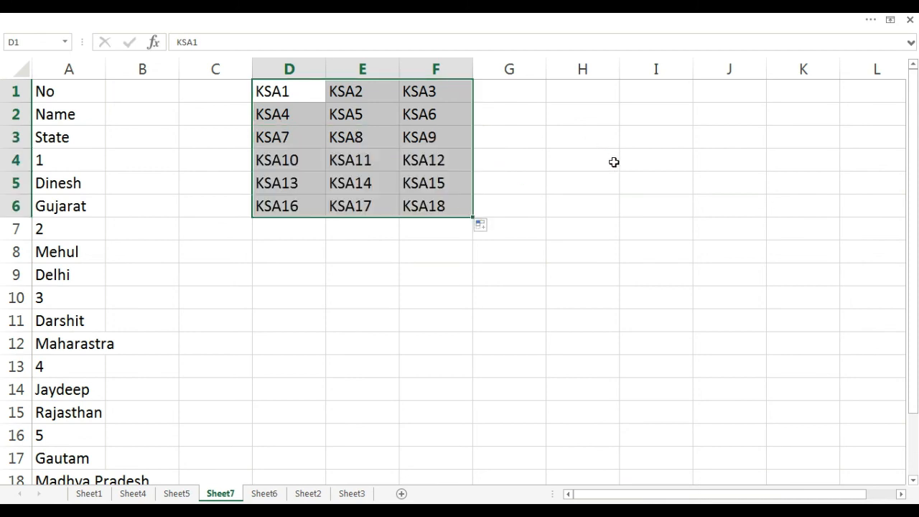
left_click(507, 155)
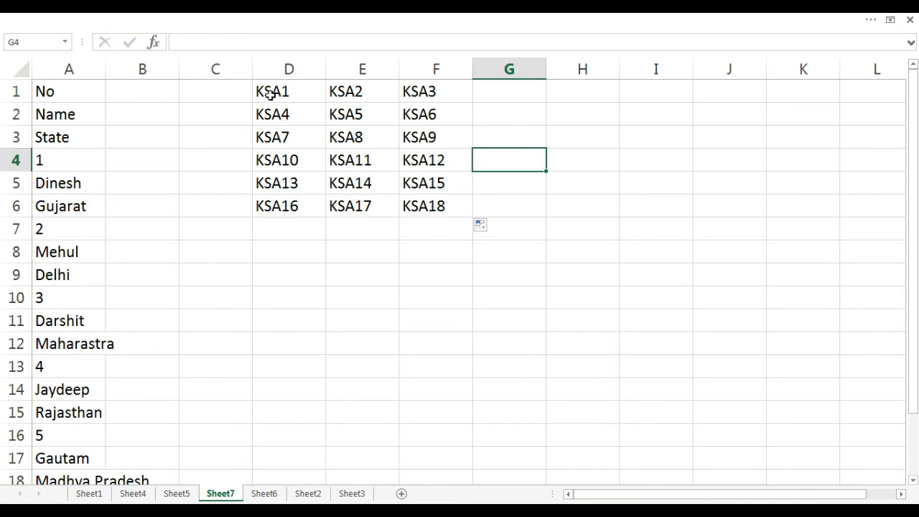
- Select D1:F6, open Find and Replace for replacing, and clear the existing search and replacement text
left_click_drag(263, 92, 429, 204)
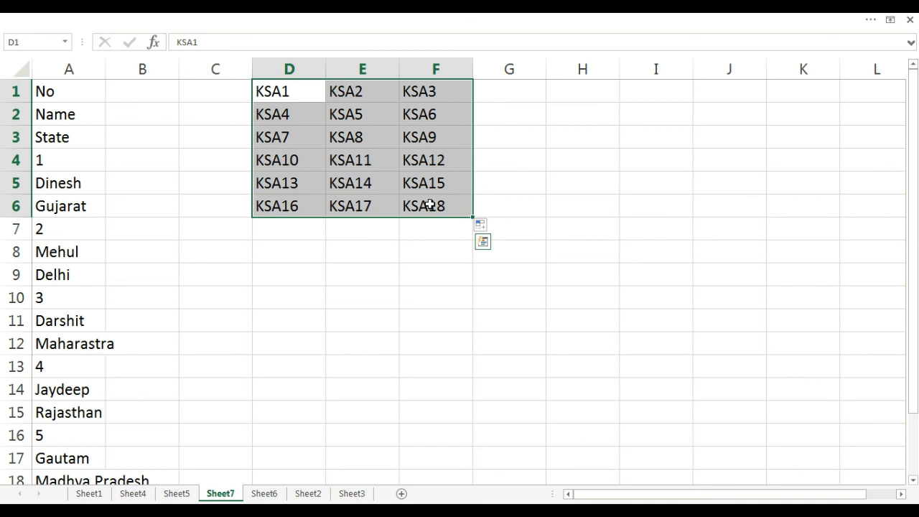
key("ctrl+f")
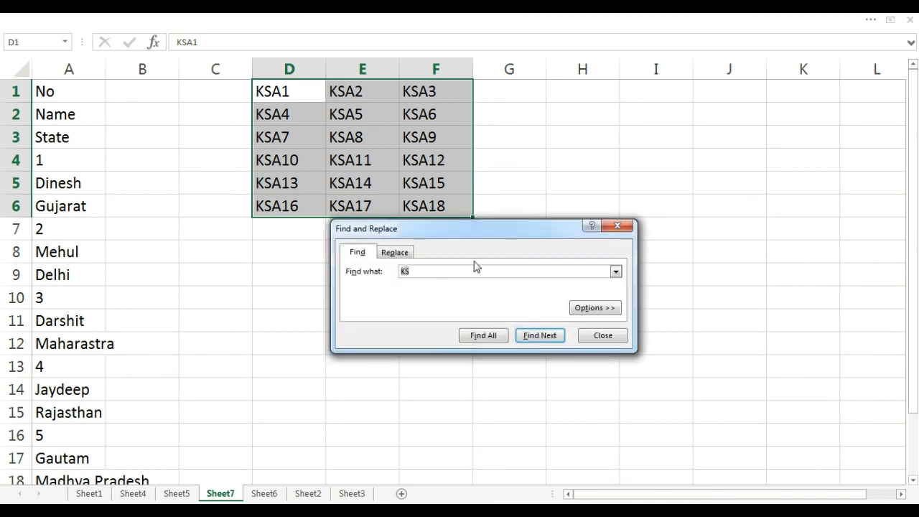
left_click_drag(448, 232, 492, 170)
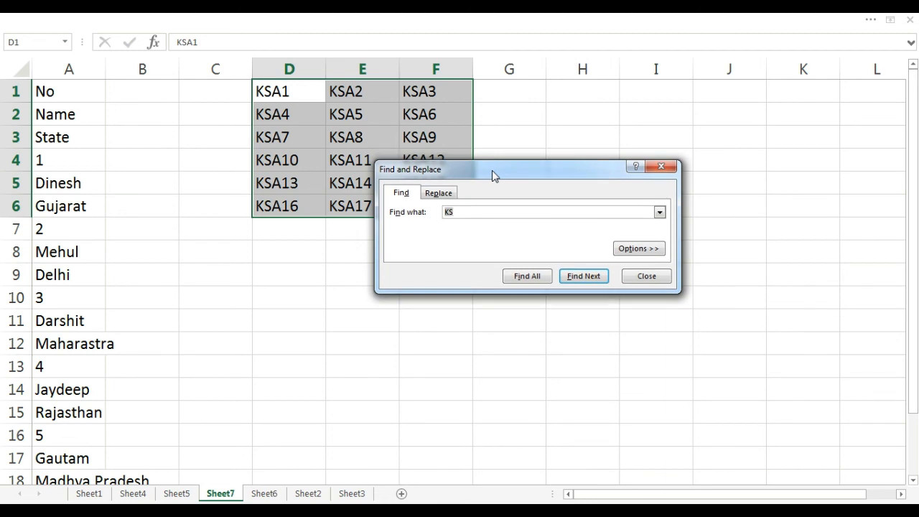
left_click(443, 199)
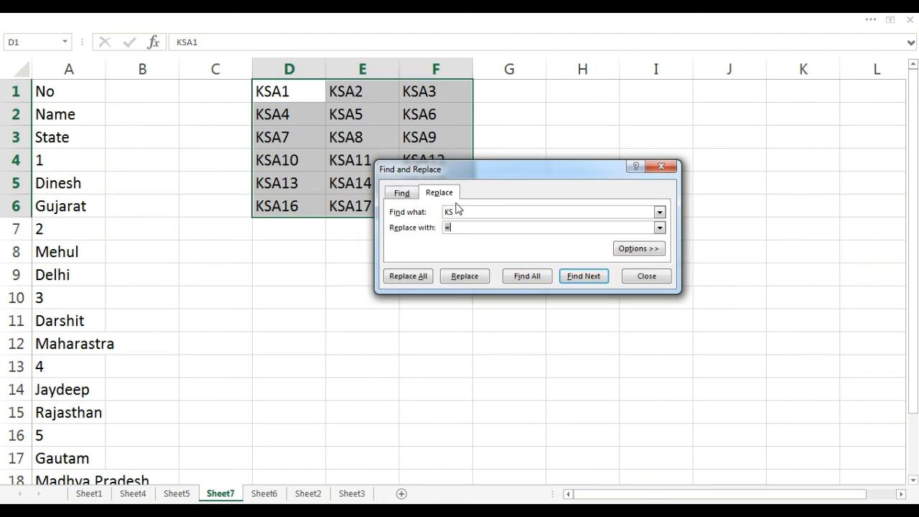
key("BackSpace")
left_click(465, 215)
key("BackSpace")
key("BackSpace")
left_click_drag(477, 176, 528, 186)
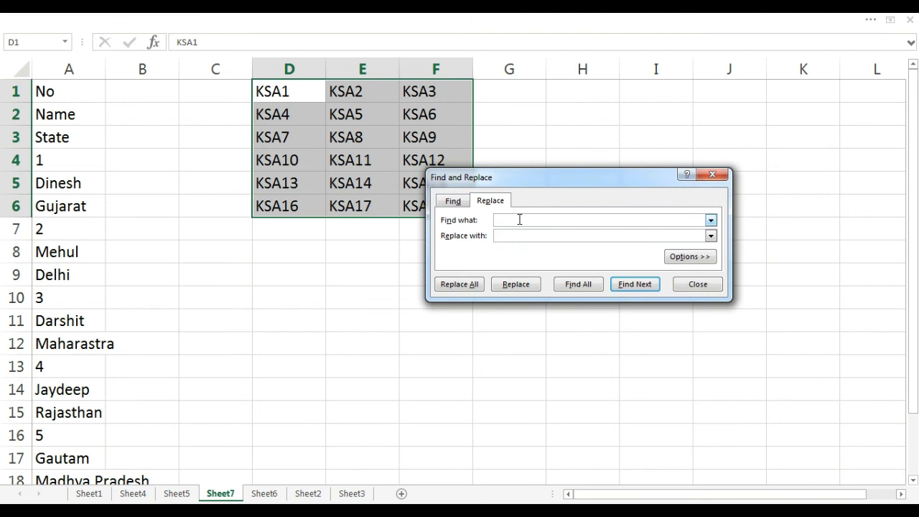
- Replace every KS with = in D1:F6, turning the entries into references to column A
type("KS")
type("=")
left_click(461, 285)
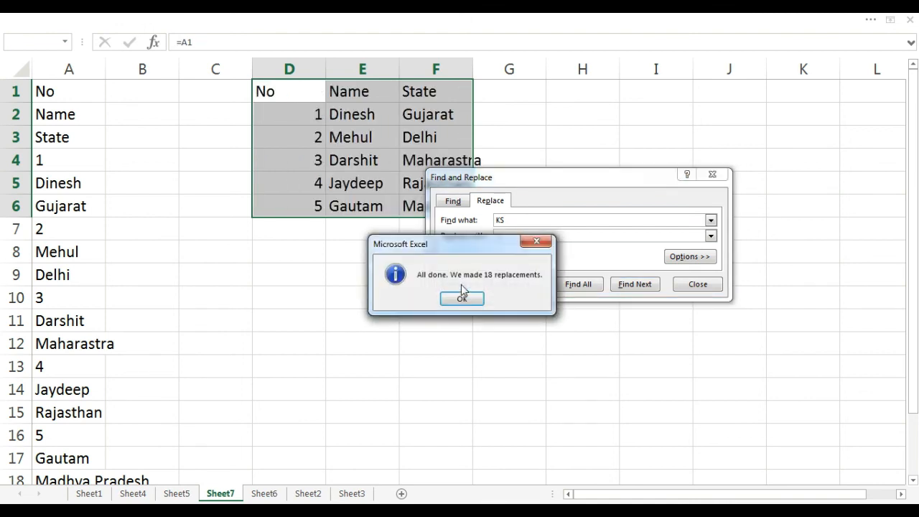
left_click(462, 300)
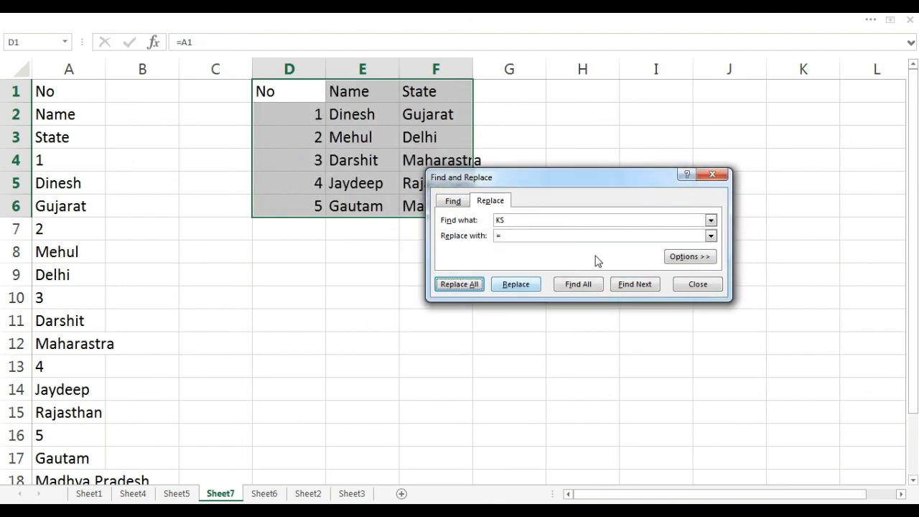
left_click(696, 286)
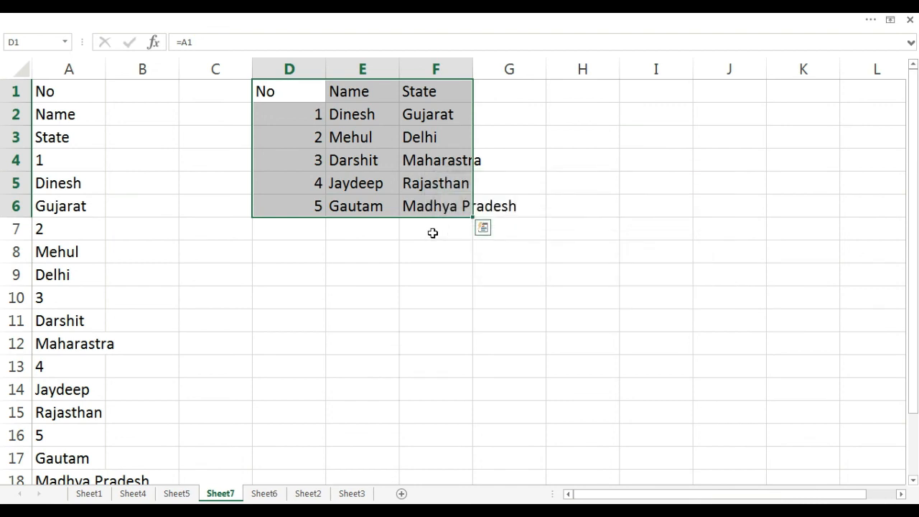
- Widen column F so that the longest state name fits inside it
left_click(441, 66)
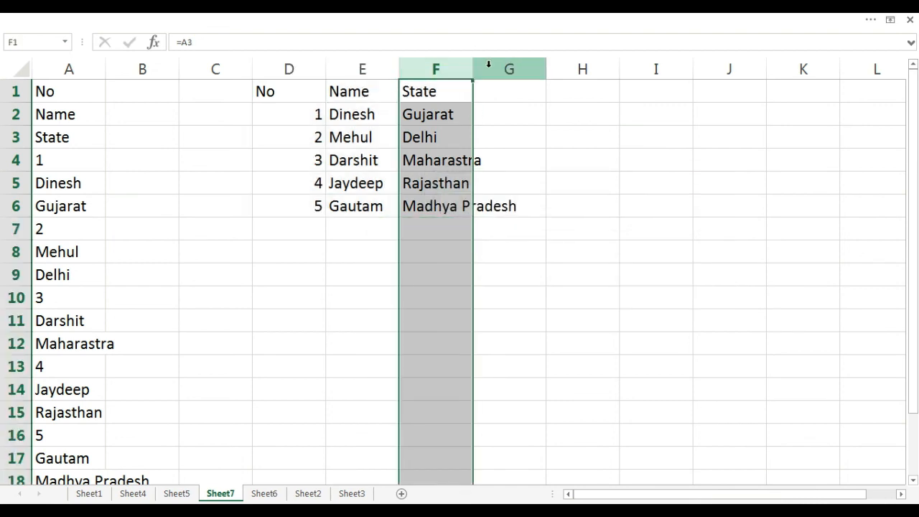
left_click_drag(473, 68, 538, 69)
left_click(468, 137)
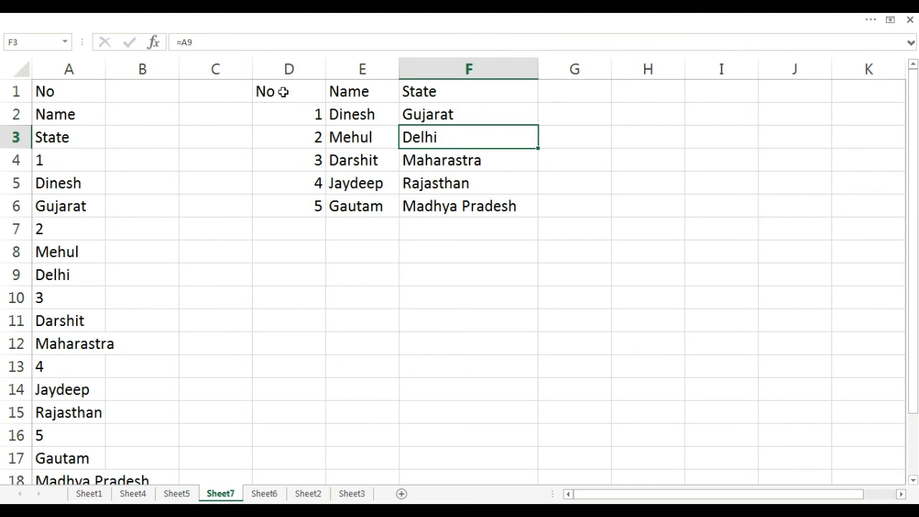
- Examine the rearranged table in D1:F6 and the references to column A behind its No column
mouse_move(283, 90)
left_mouse_down()
mouse_move(511, 250)
mouse_move(500, 206)
left_mouse_up()
left_click(257, 231)
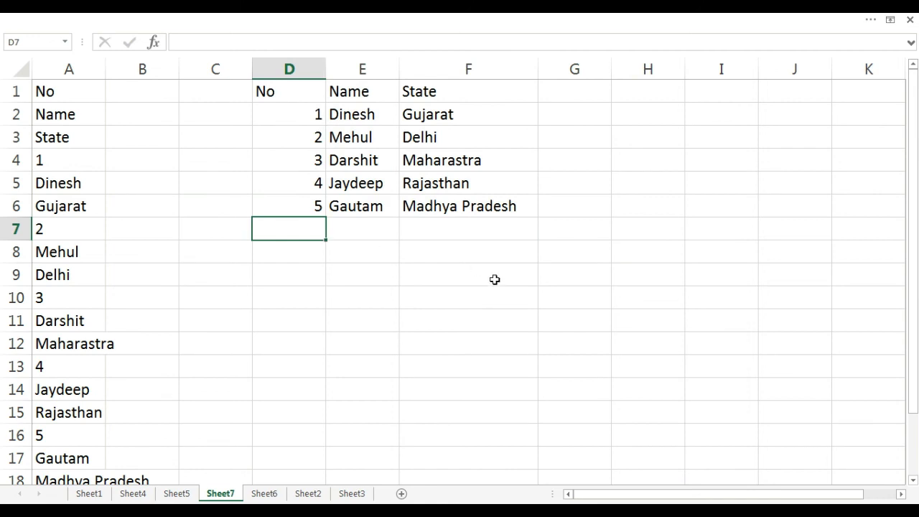
key("Up")
key("Up")
key("Up")
key("Up")
key("Up")
key("Up")
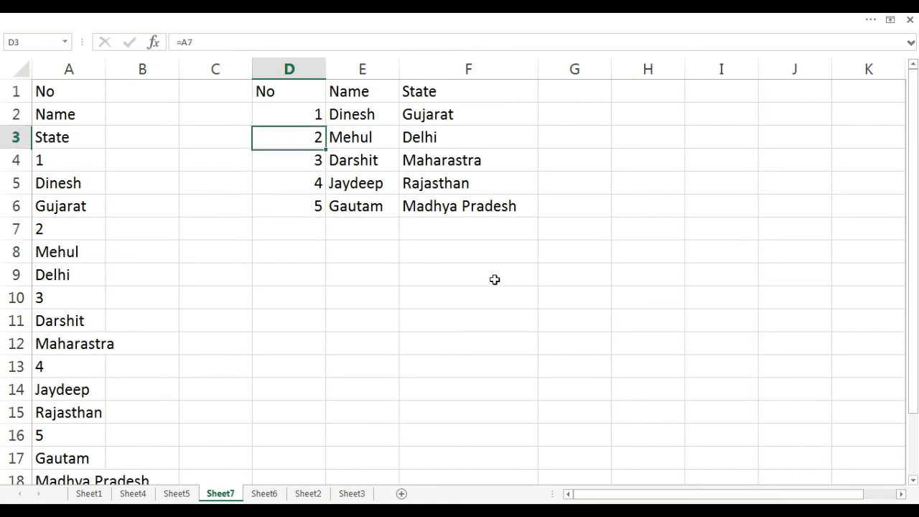